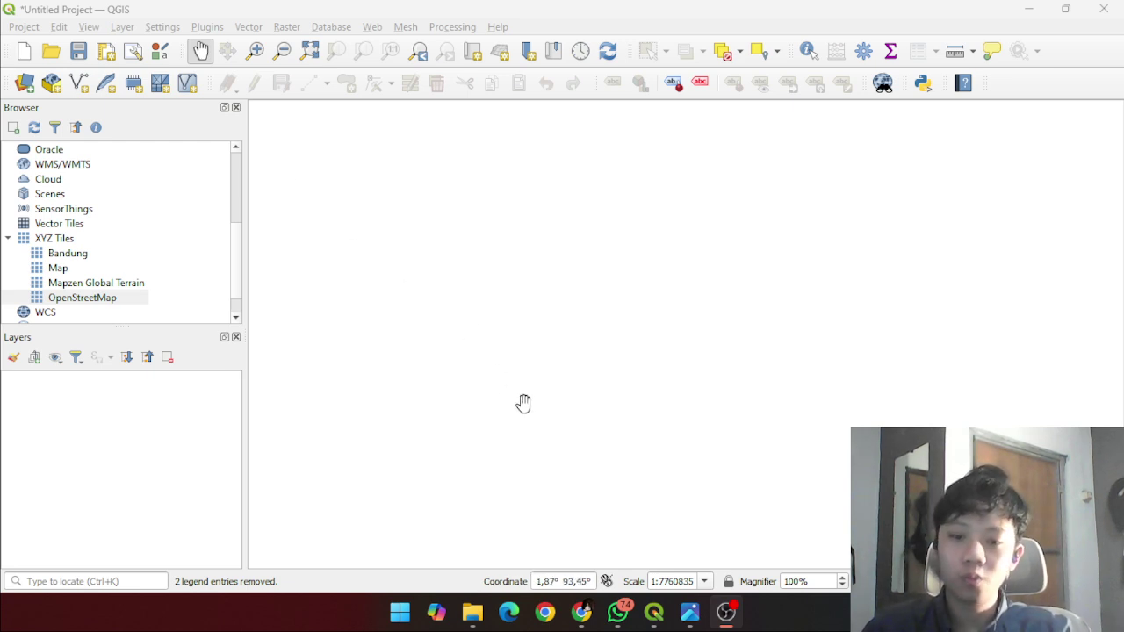
- Add the PEMETAAN ADMINISTRATIF image from the Bahan UAS folder and the OpenStreetMap basemap as layers in the QGIS project
mouse_move(477, 617)
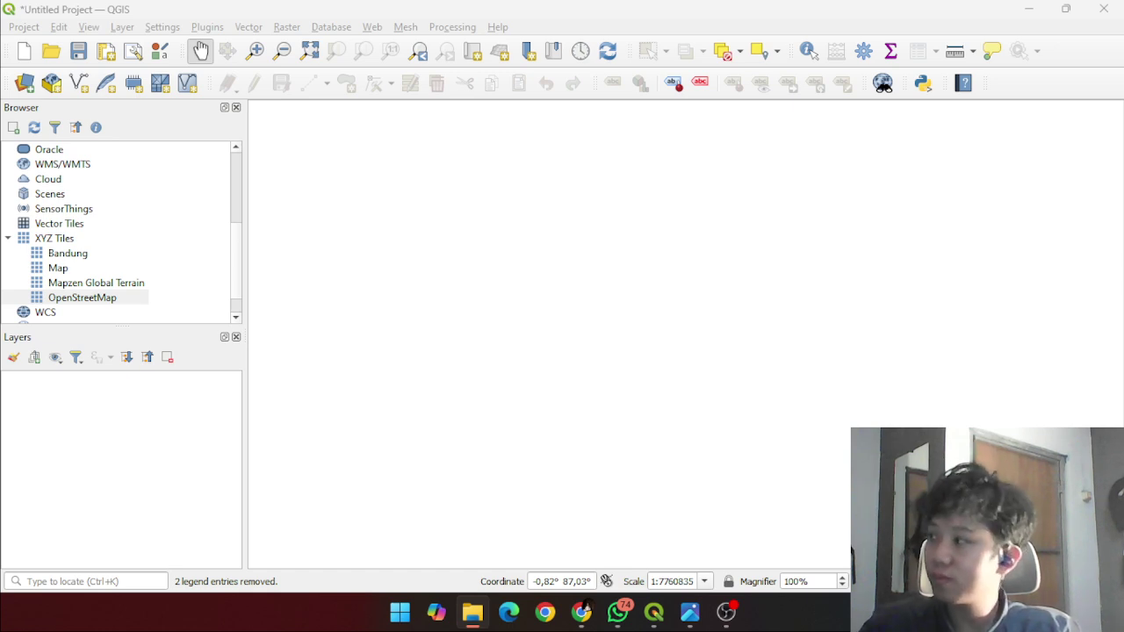
key("alt+Tab")
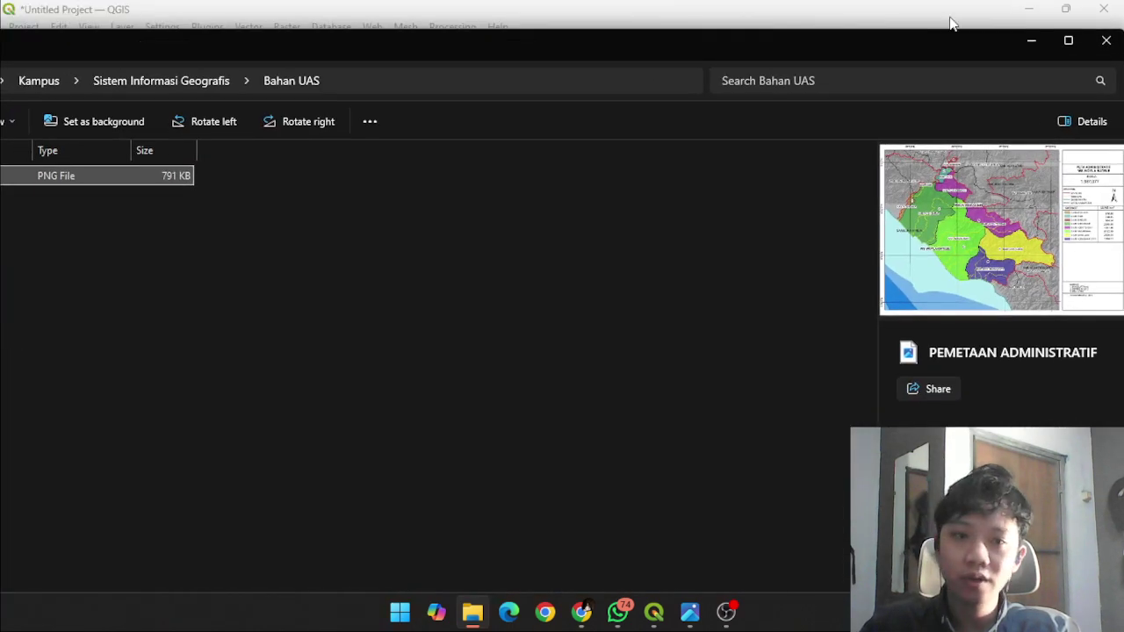
left_click(1066, 41)
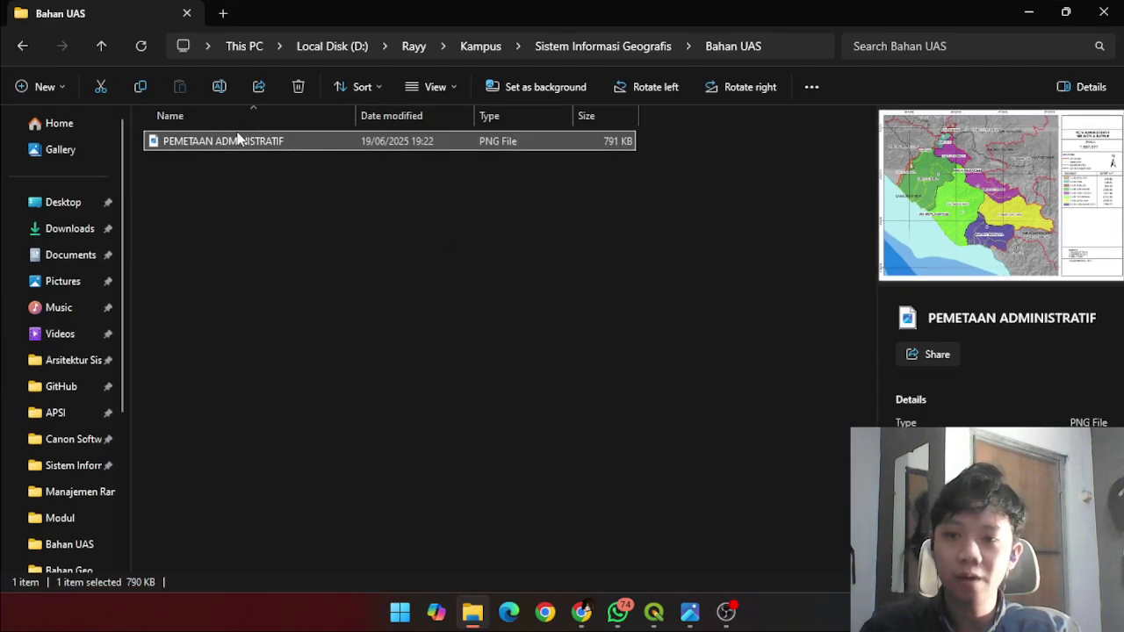
left_click(1066, 16)
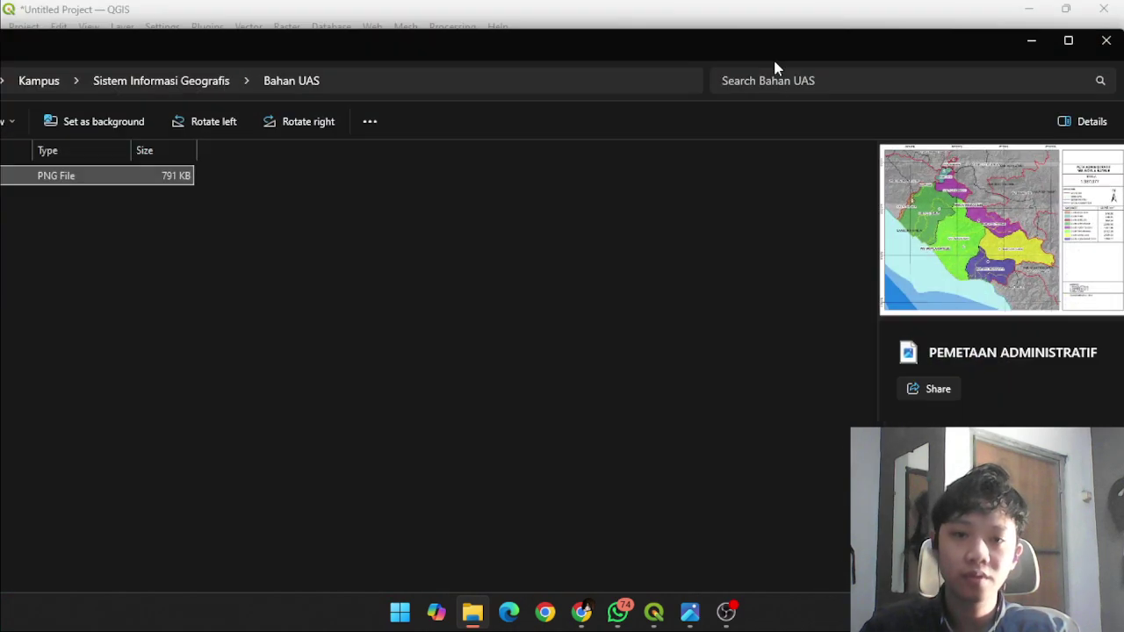
left_click_drag(340, 74, 0, 149)
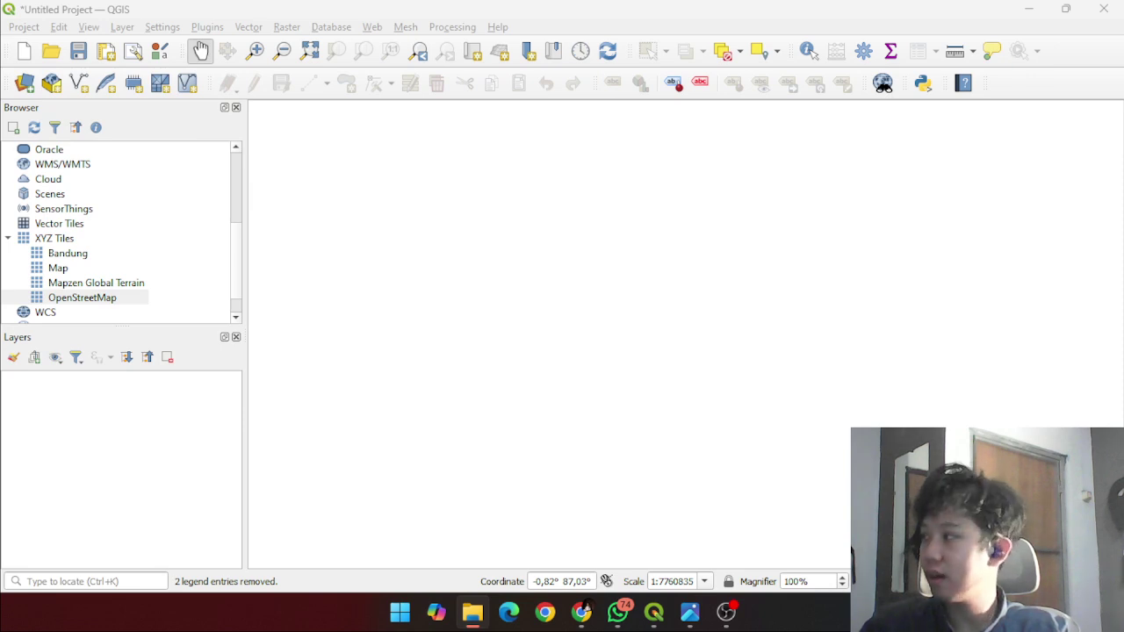
left_click_drag(732, 338, 716, 339)
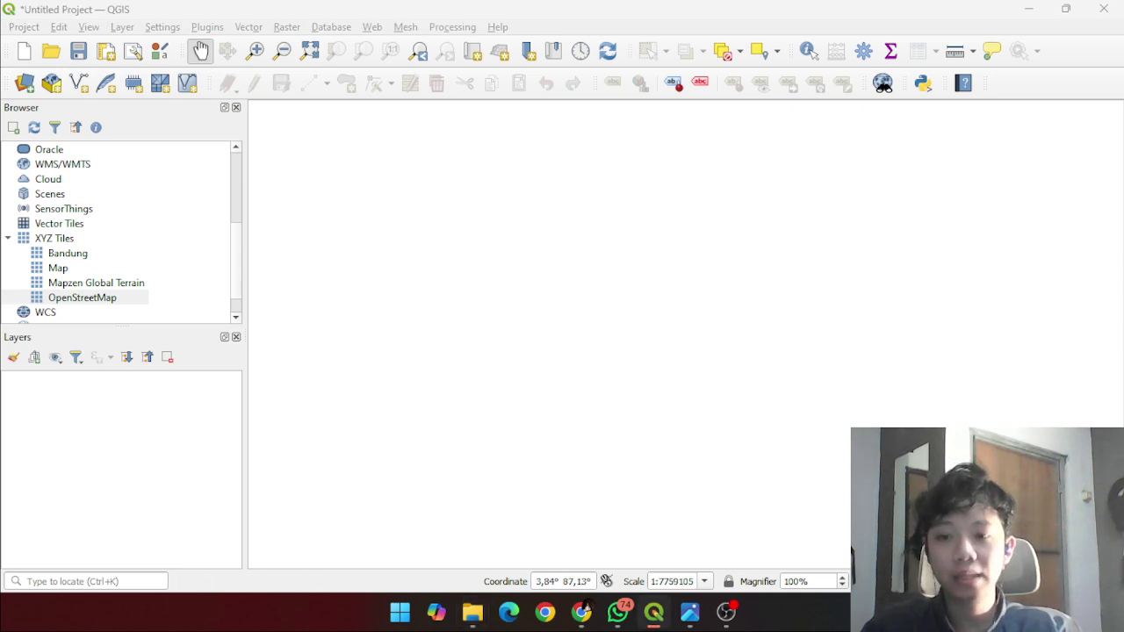
left_click_drag(169, 414, 160, 441)
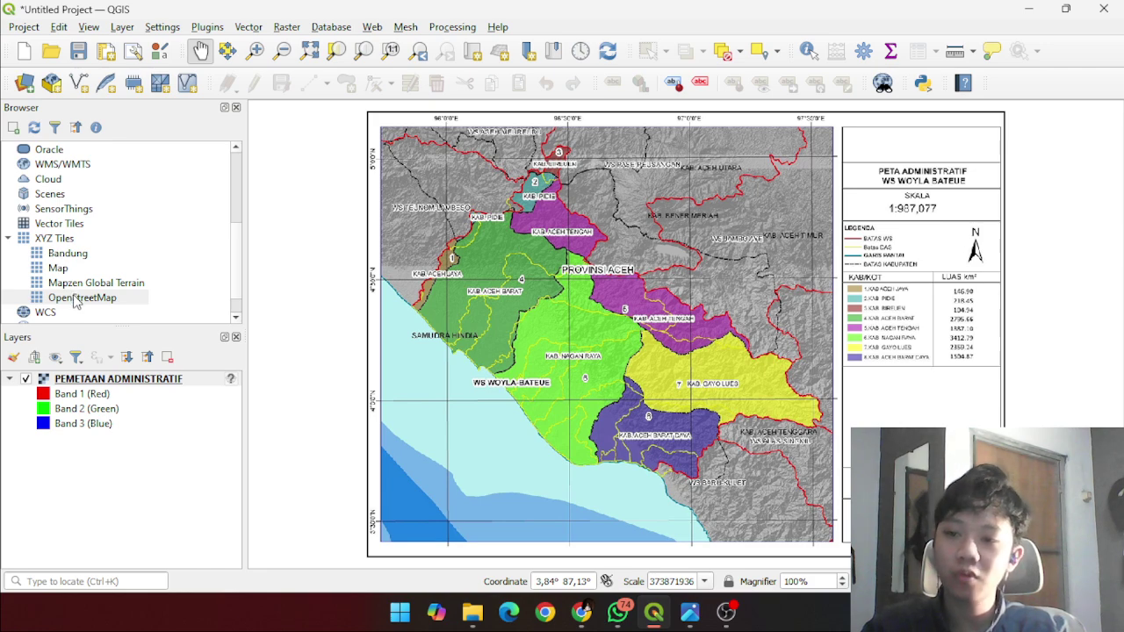
left_click_drag(74, 298, 105, 397)
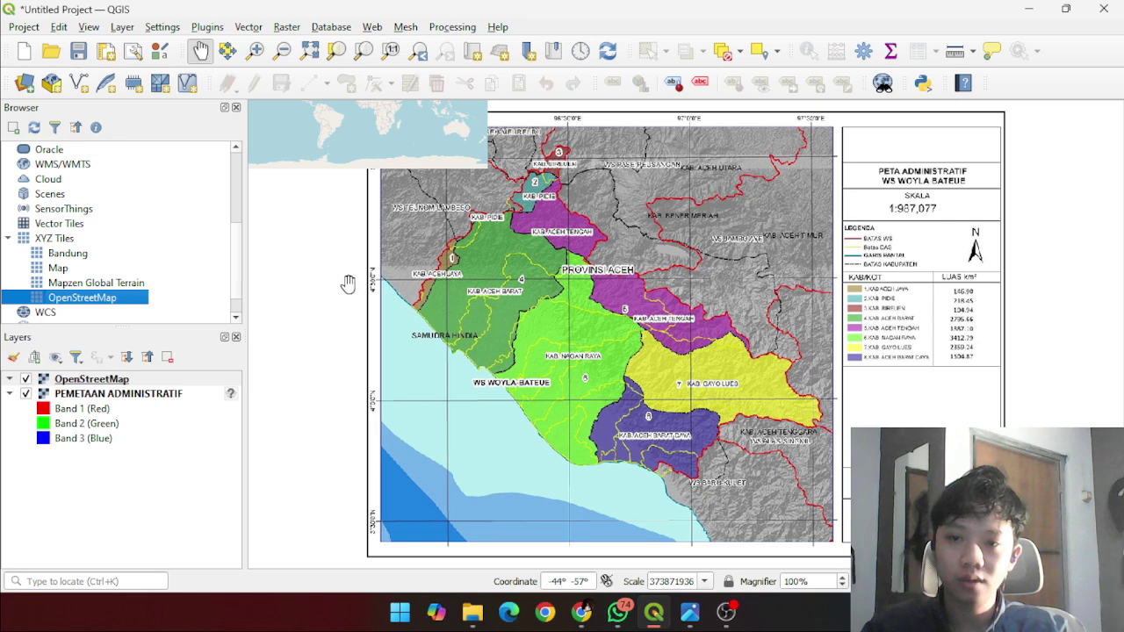
- Locate the Aceh region in northern Sumatra on the OpenStreetMap basemap
scroll(360, 274, "up", 3)
scroll(342, 254, "down", 5)
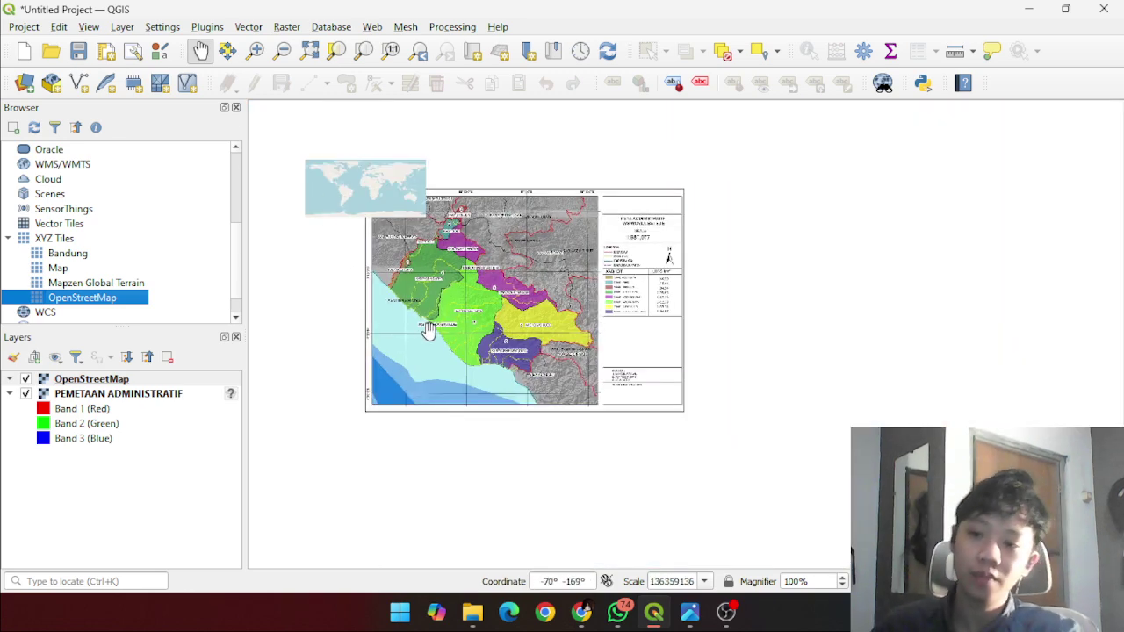
scroll(318, 271, "up", 2)
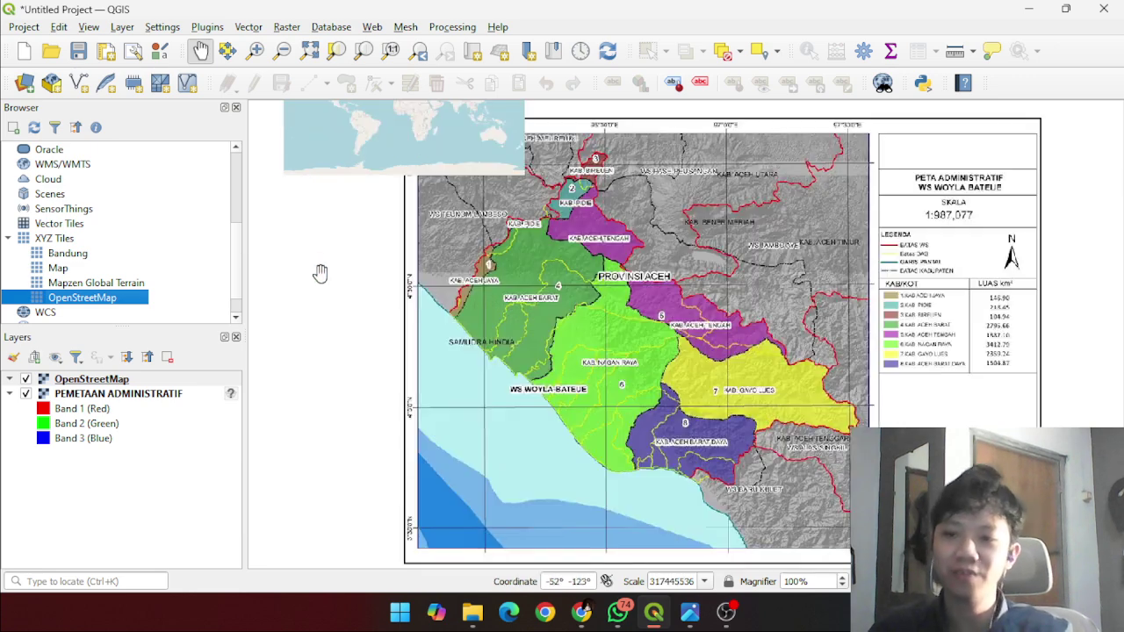
left_click_drag(319, 271, 319, 263)
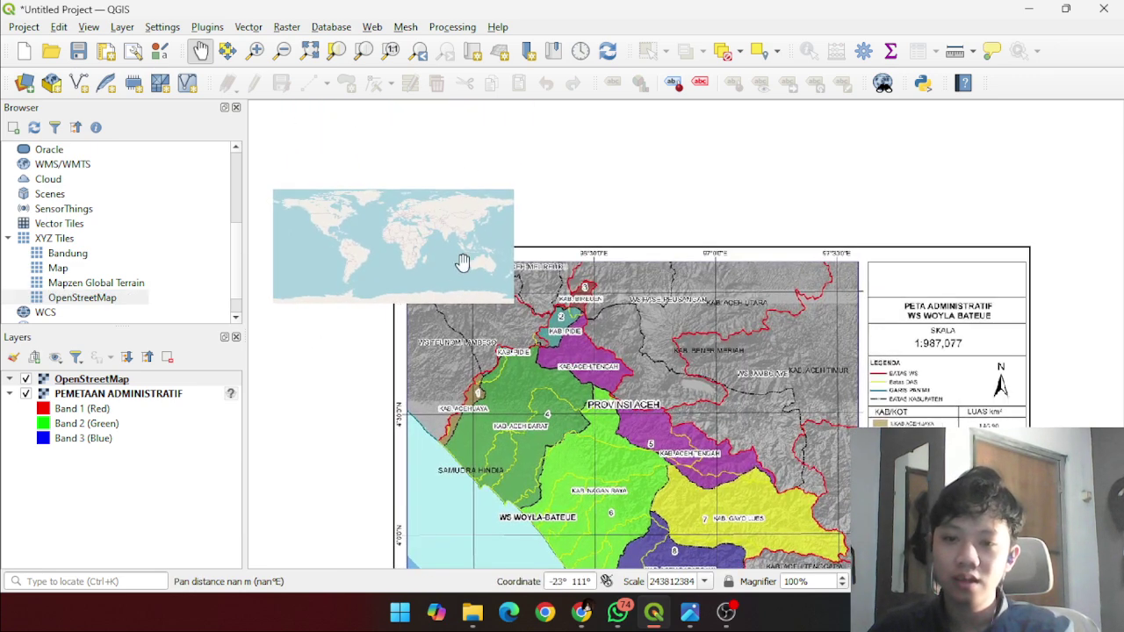
scroll(413, 262, "up", 1)
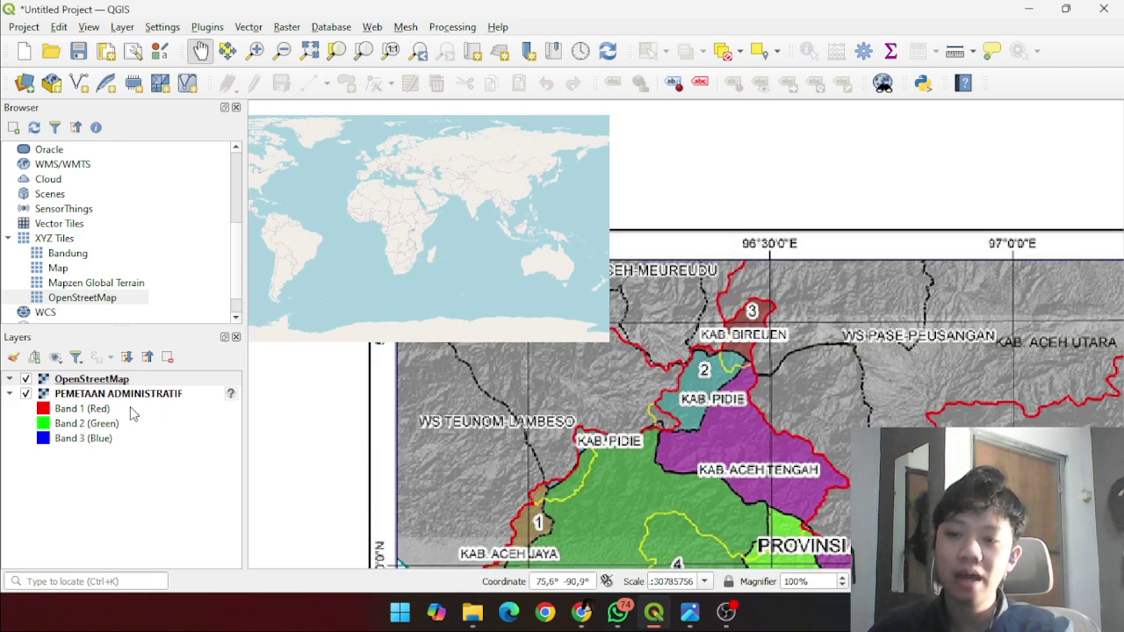
scroll(553, 197, "up", 1)
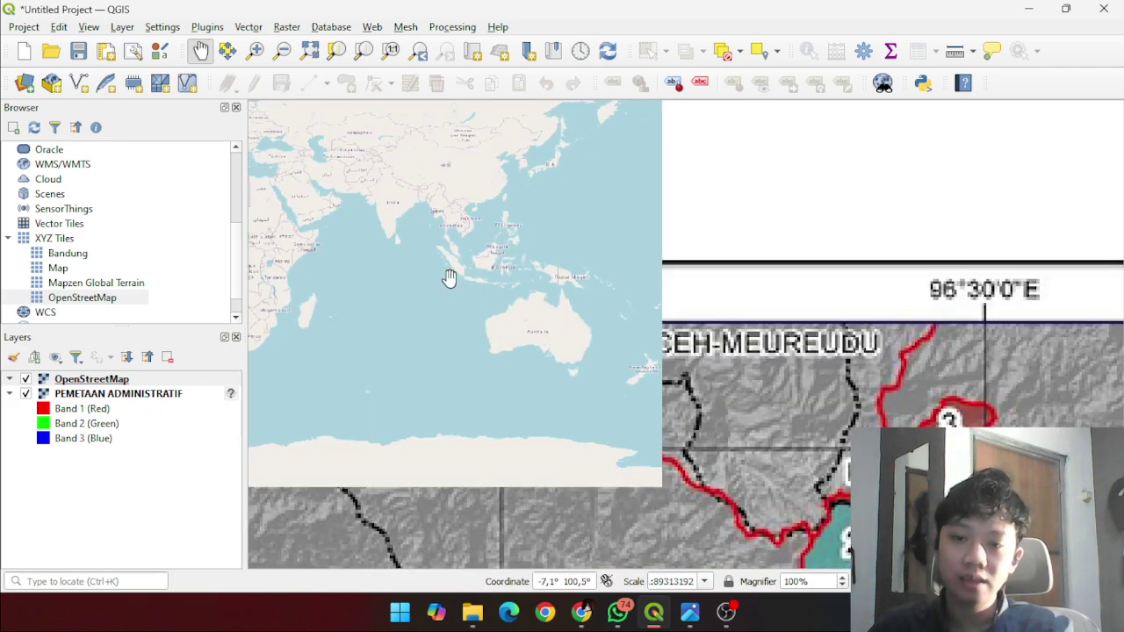
scroll(447, 277, "up", 1)
scroll(446, 278, "up", 1)
left_click_drag(429, 271, 444, 361)
scroll(443, 362, "up", 1)
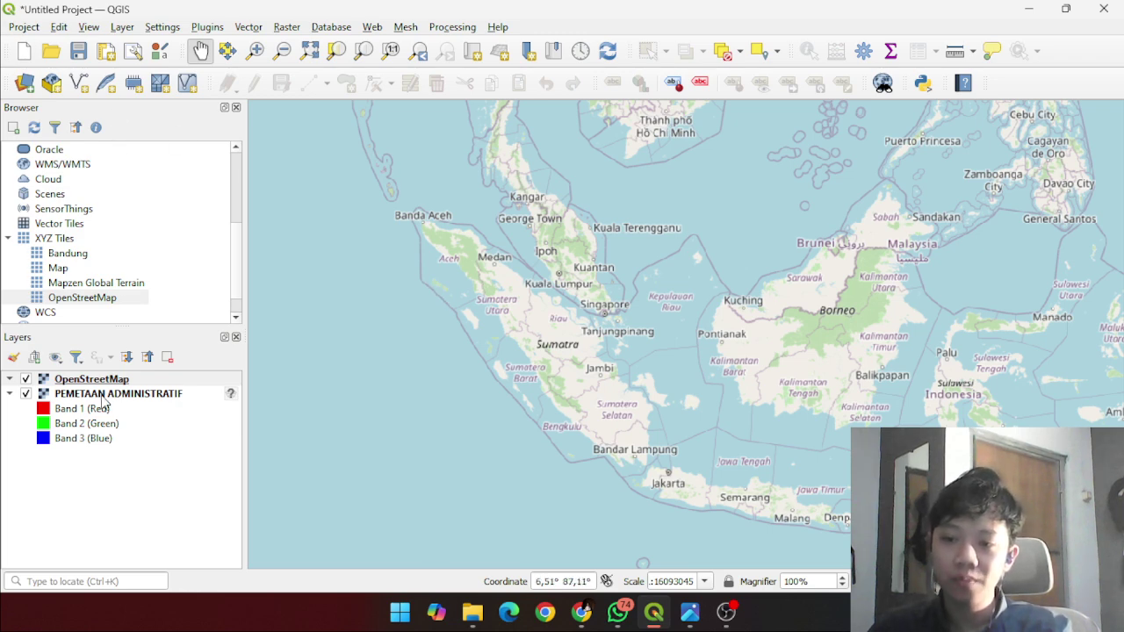
scroll(518, 362, "down", 6)
scroll(541, 376, "up", 3)
left_click_drag(377, 314, 441, 395)
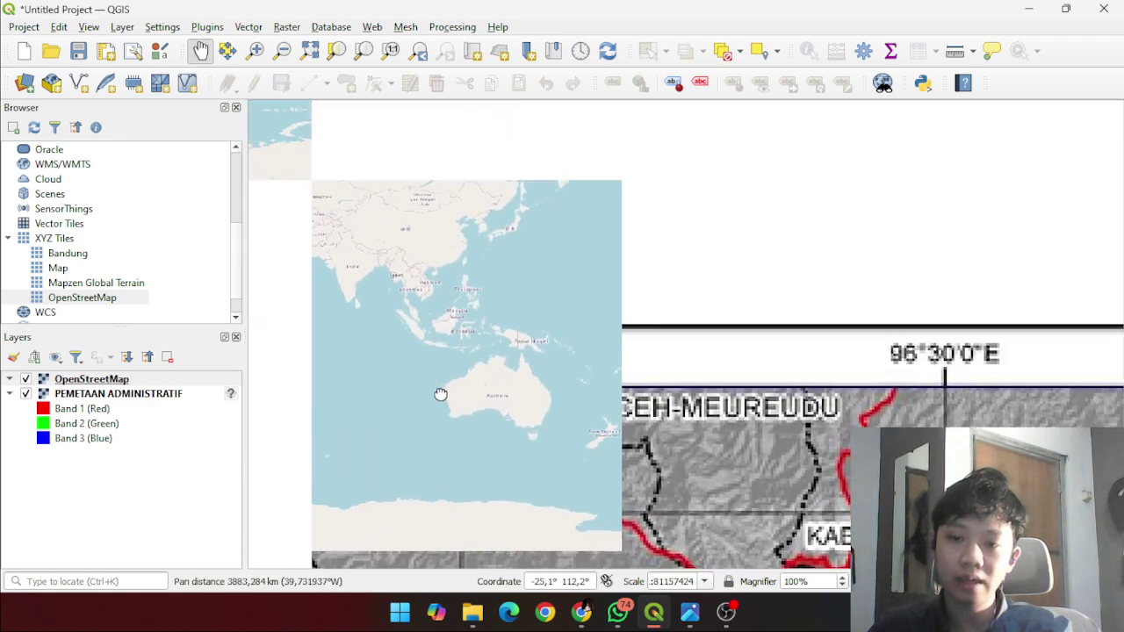
scroll(399, 289, "up", 3)
scroll(449, 352, "up", 1)
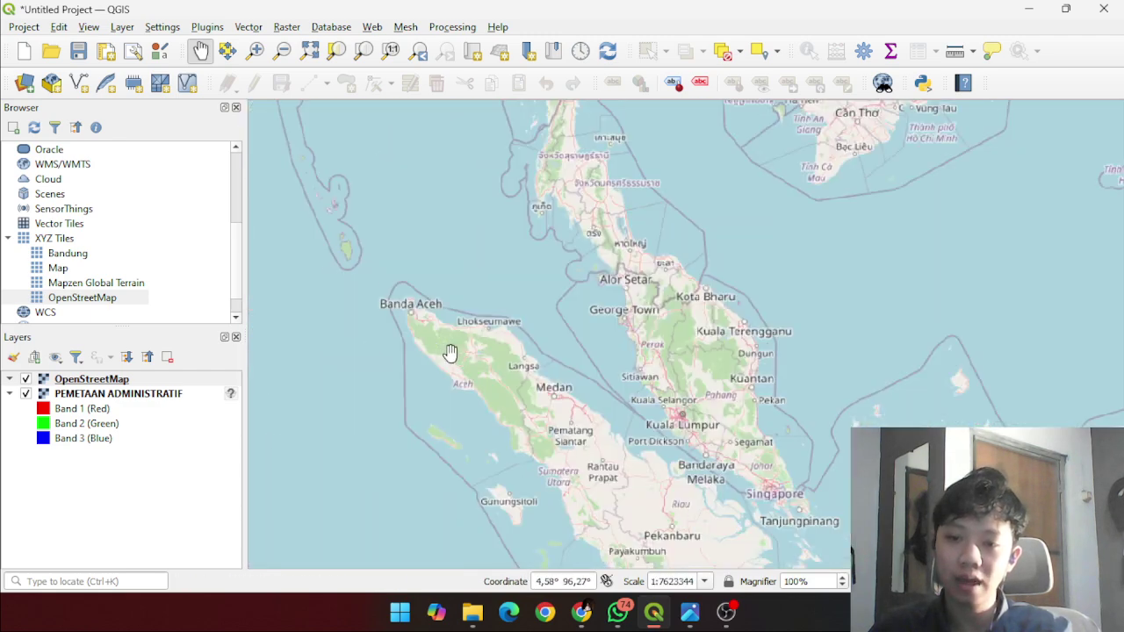
- Open the Georeferencer and load the PEMETAAN ADMINISTRATIF raster from the Bahan UAS folder
left_click(122, 27)
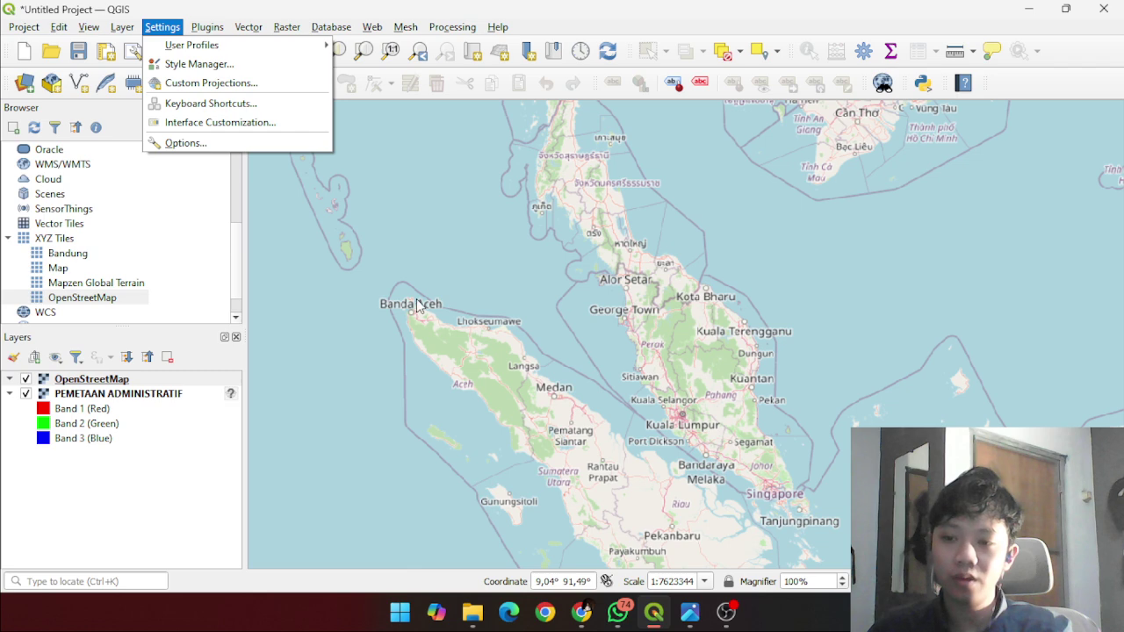
mouse_move(123, 27)
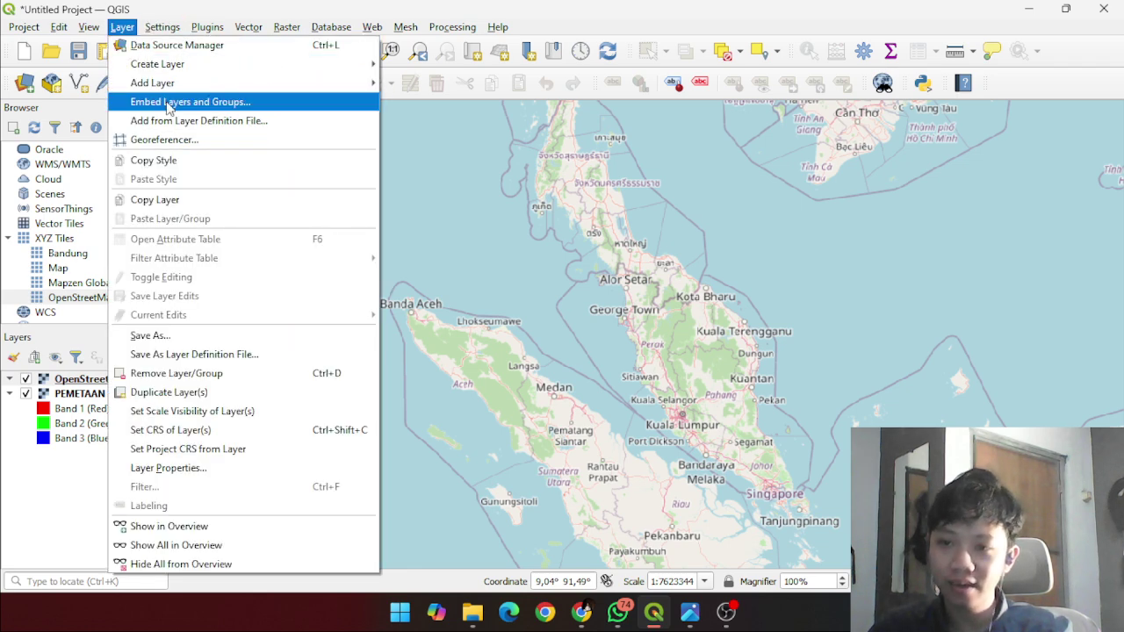
left_click(164, 139)
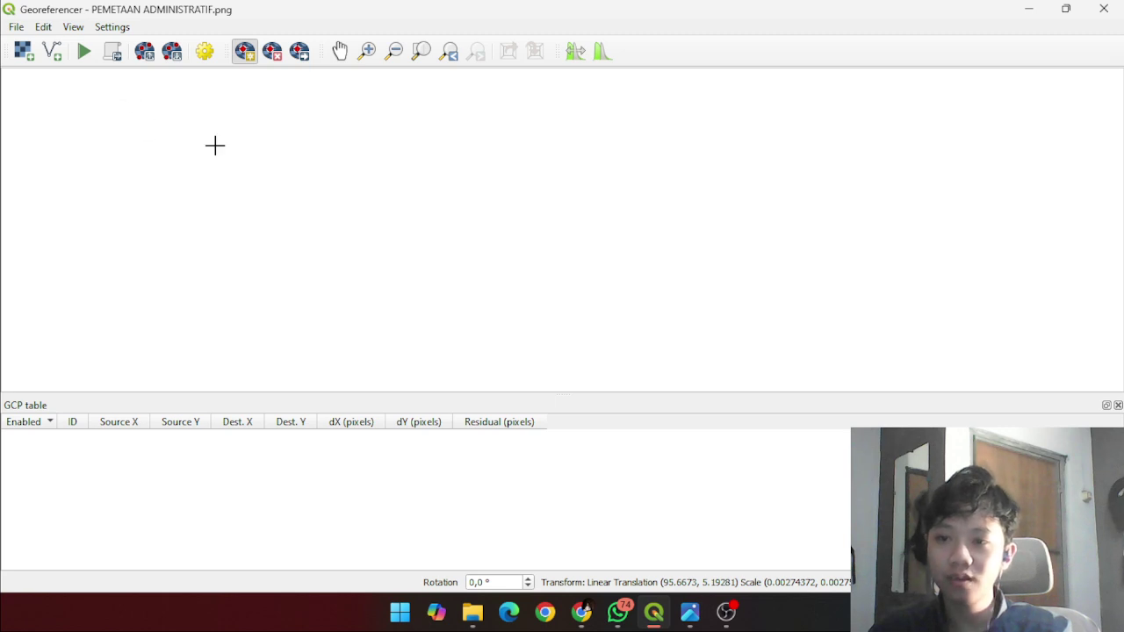
left_click(21, 56)
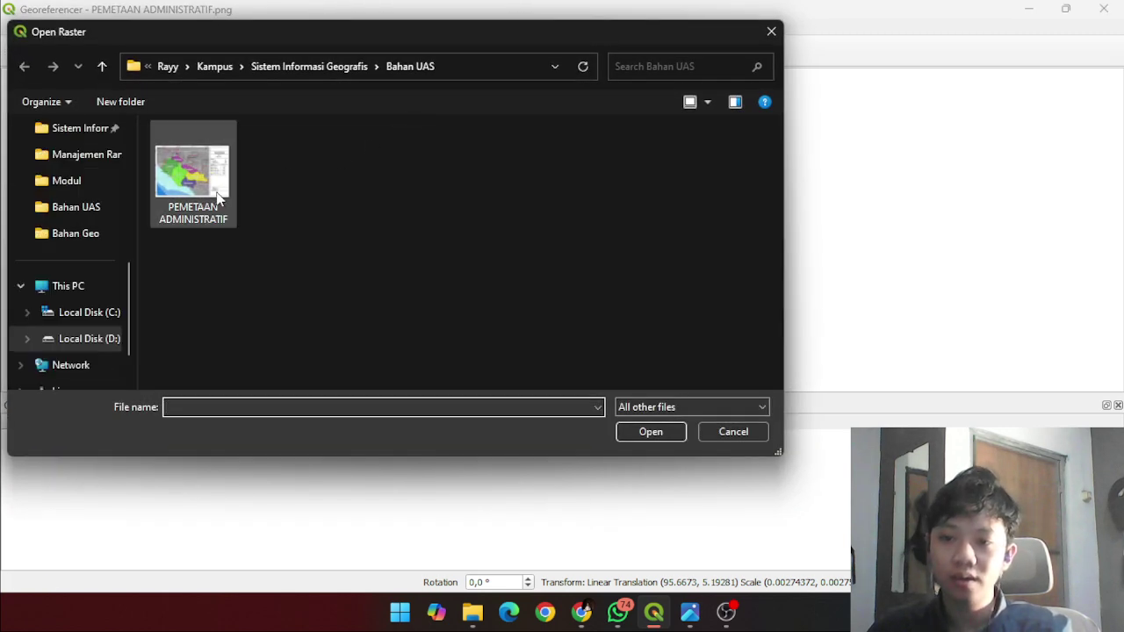
left_click(642, 436)
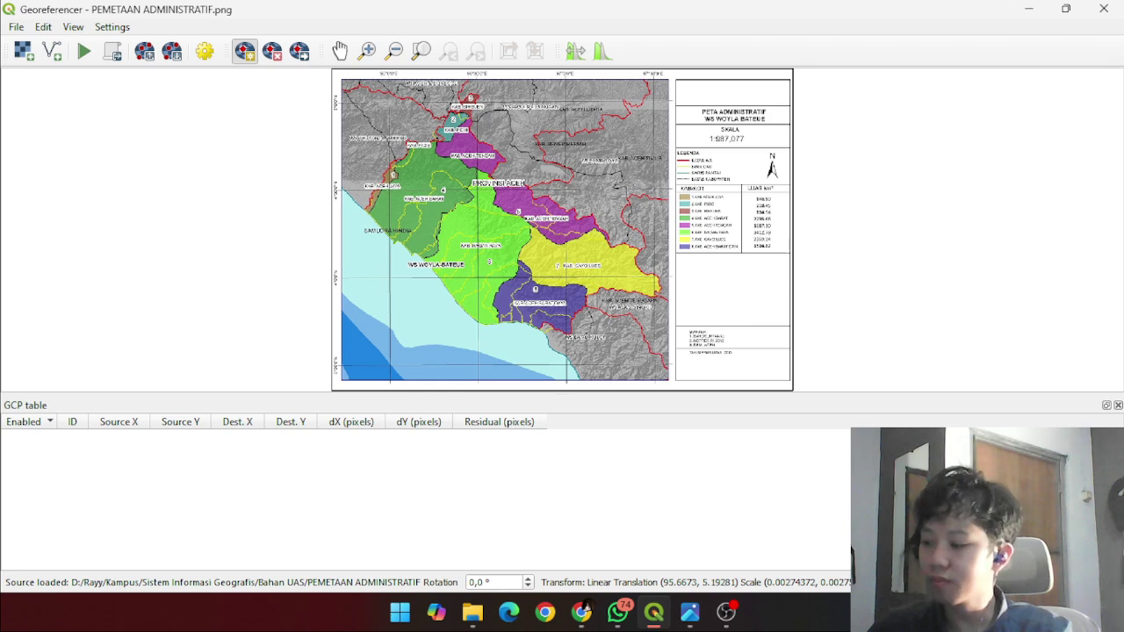
- Place a ground control point on the scanned map where the 97°0'0"E and 4°30'0"N gridlines cross
scroll(598, 127, "up", 1)
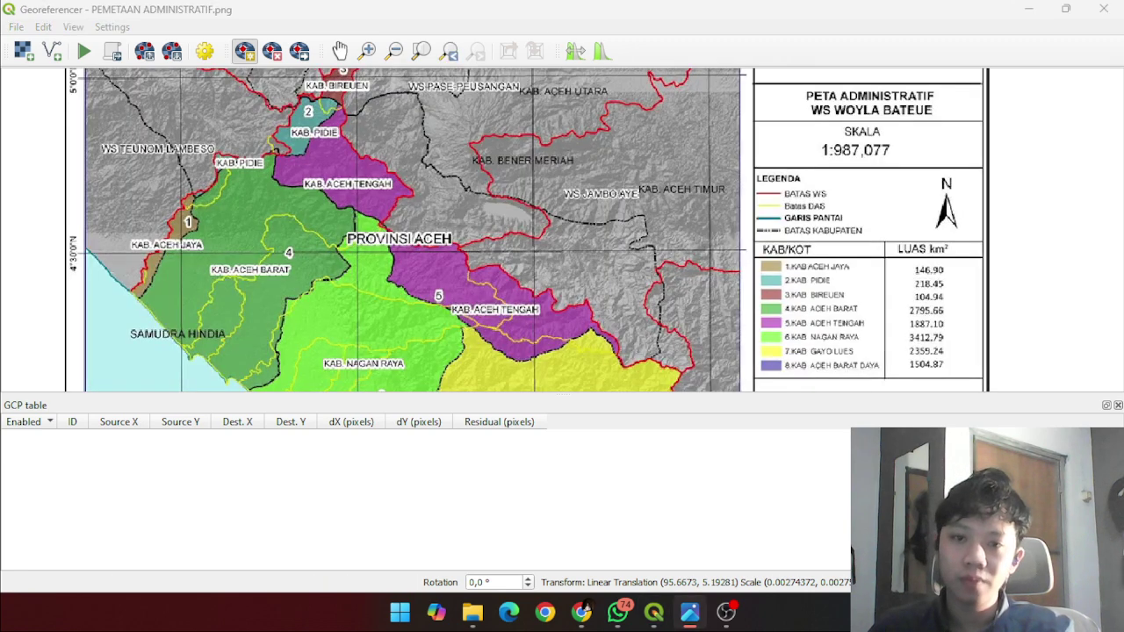
scroll(532, 177, "up", 1)
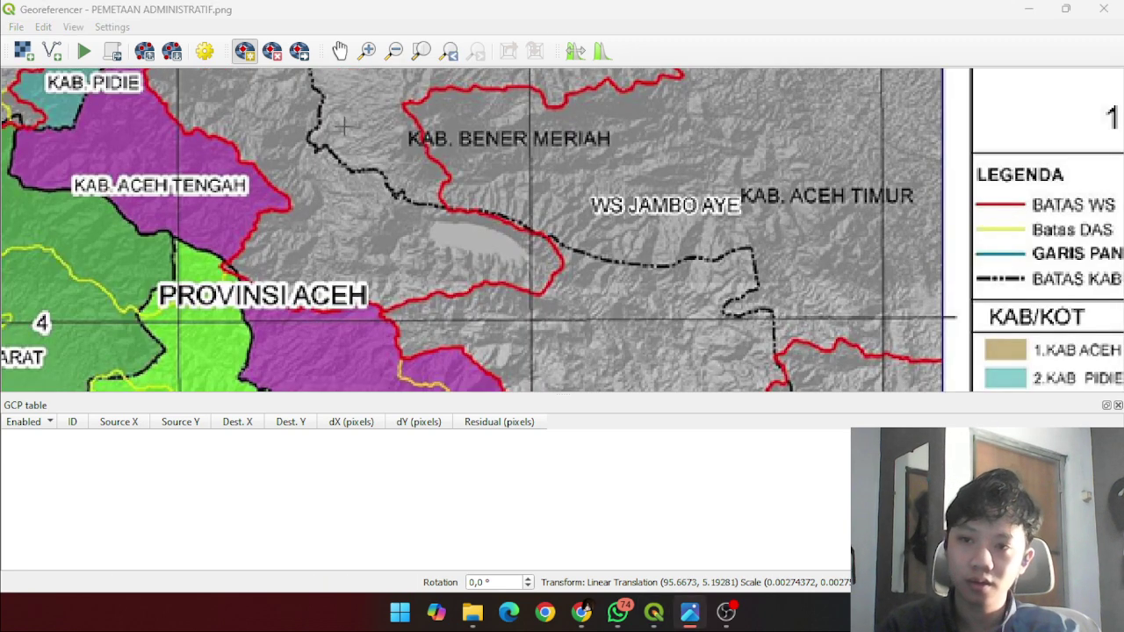
scroll(541, 160, "down", 3)
scroll(539, 132, "up", 3)
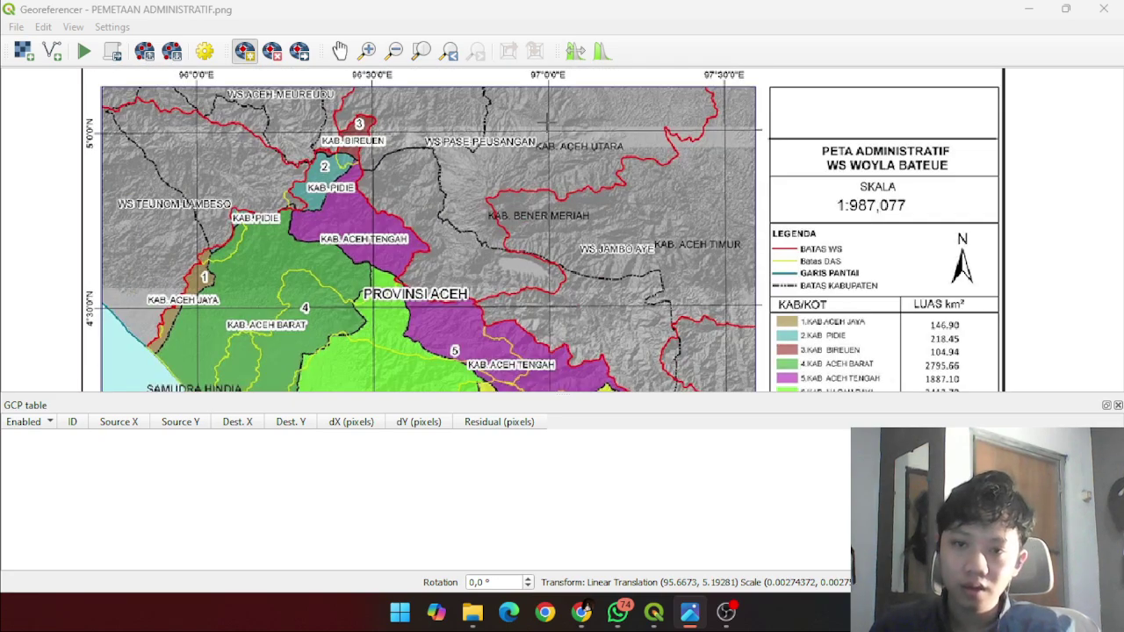
scroll(539, 268, "down", 1)
scroll(539, 269, "down", 1)
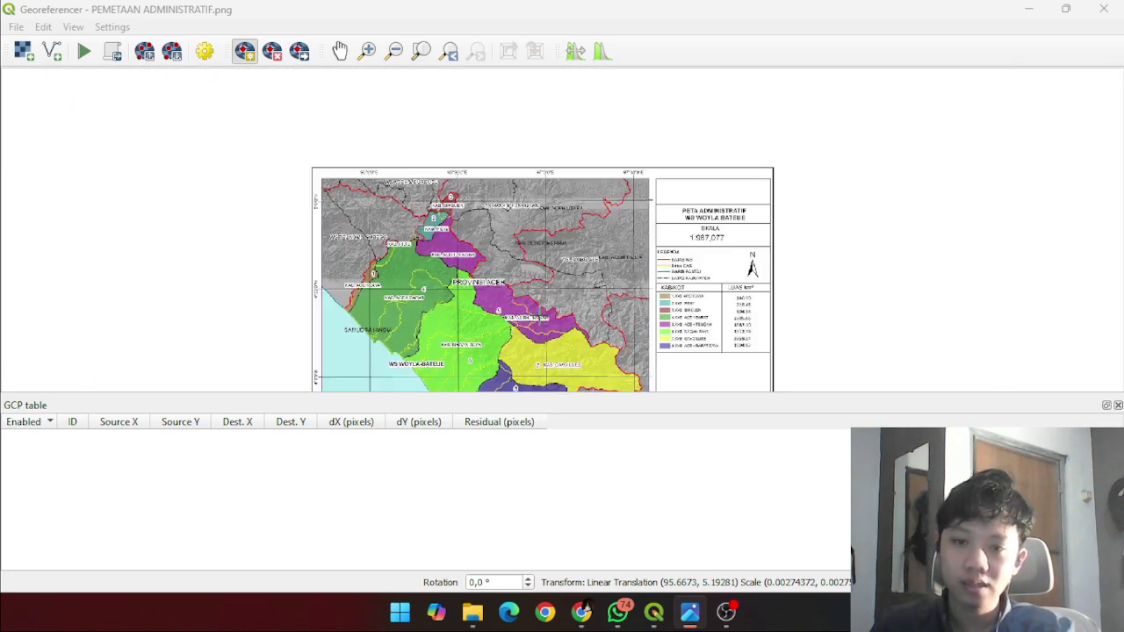
scroll(539, 268, "up", 4)
scroll(575, 182, "up", 4)
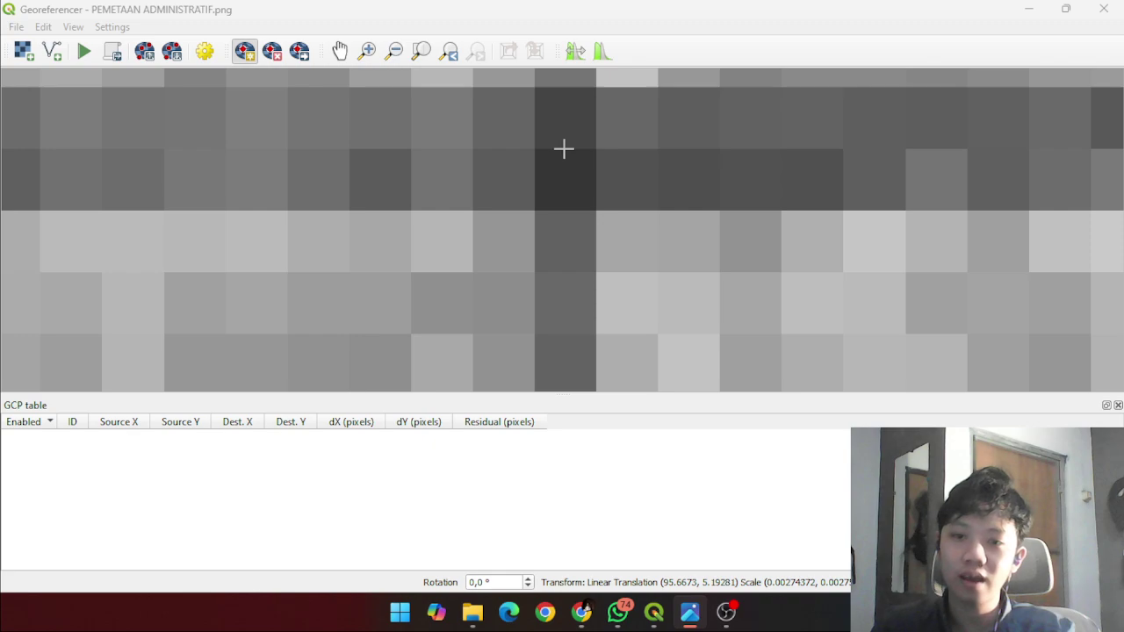
left_click(564, 149)
- Examine the gridlines and degree labels around the placed control point to read its coordinates
scroll(610, 182, "down", 5)
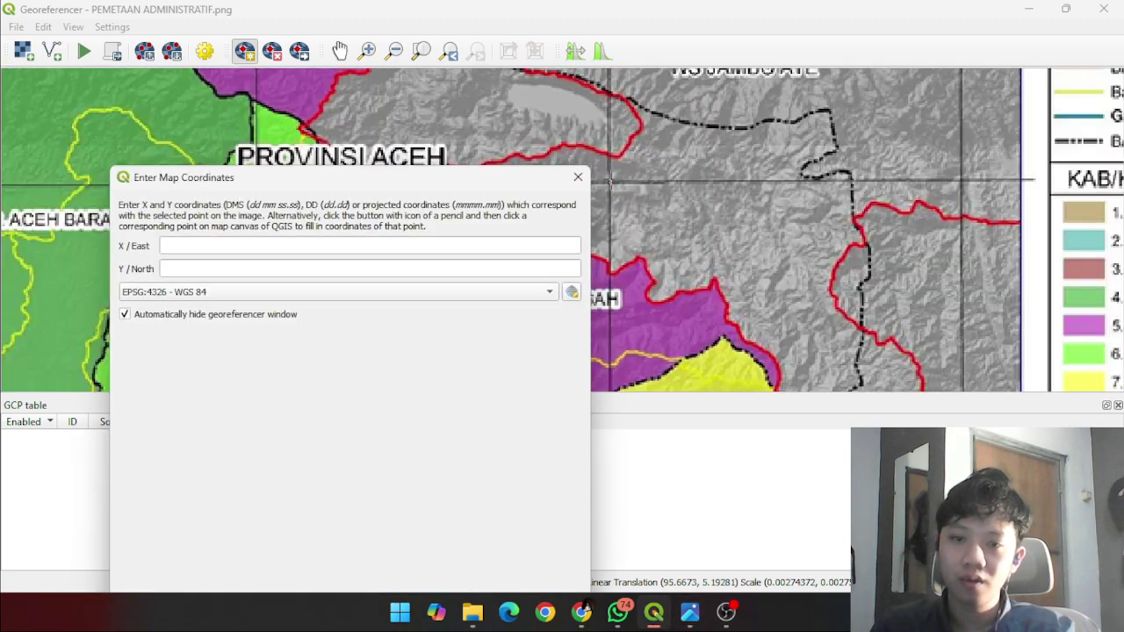
scroll(610, 181, "down", 3)
scroll(611, 179, "up", 1)
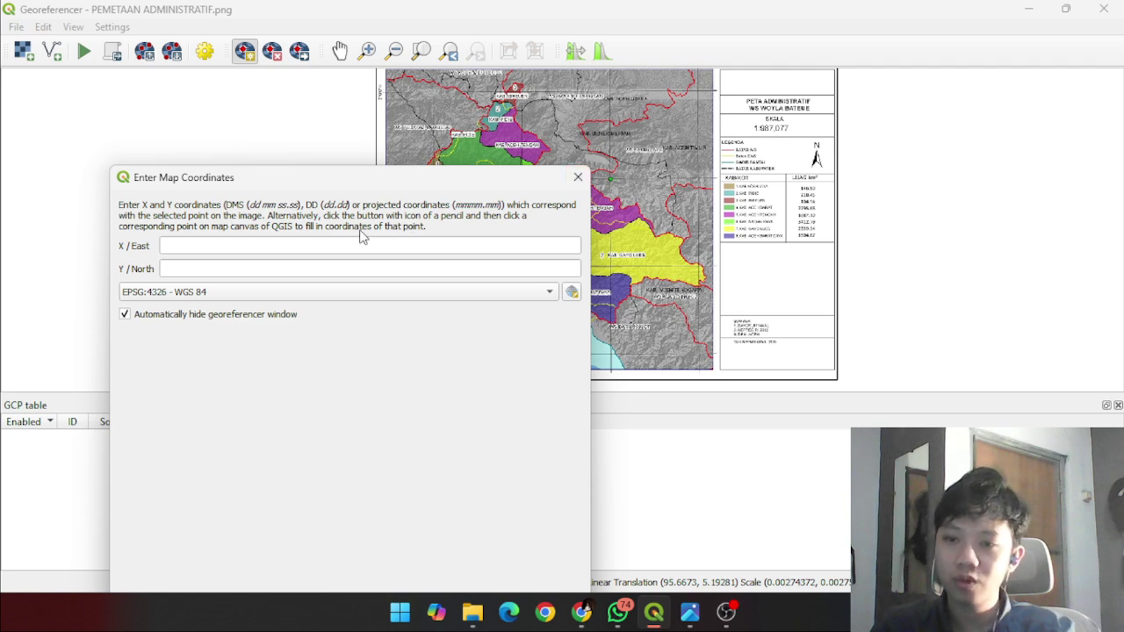
left_click_drag(324, 179, 250, 203)
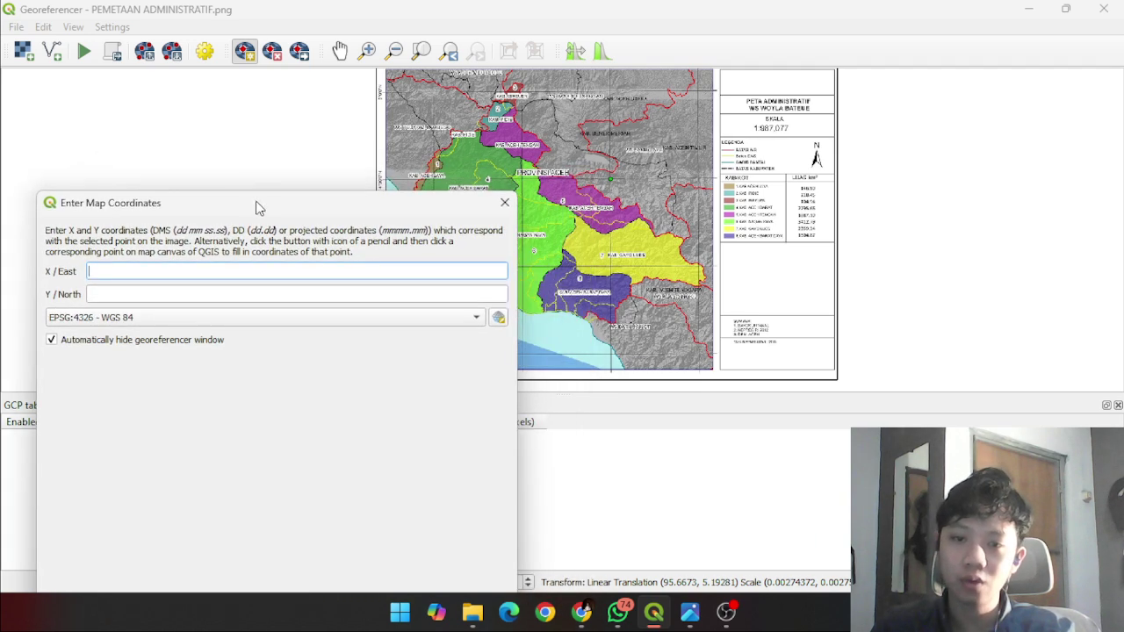
scroll(606, 110, "up", 2)
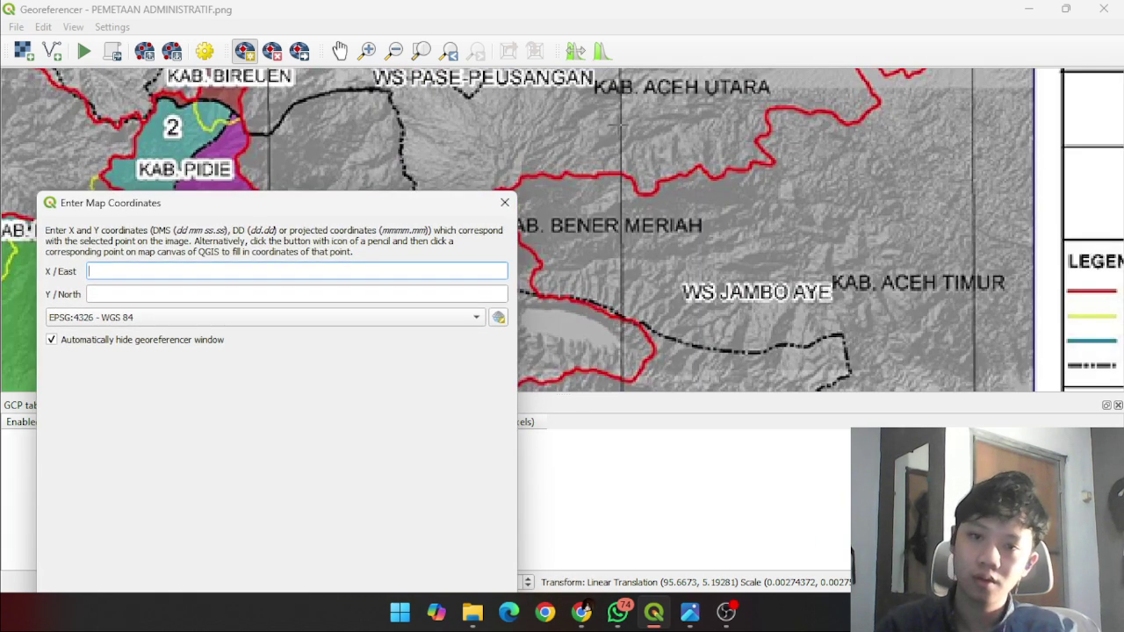
left_click(638, 125)
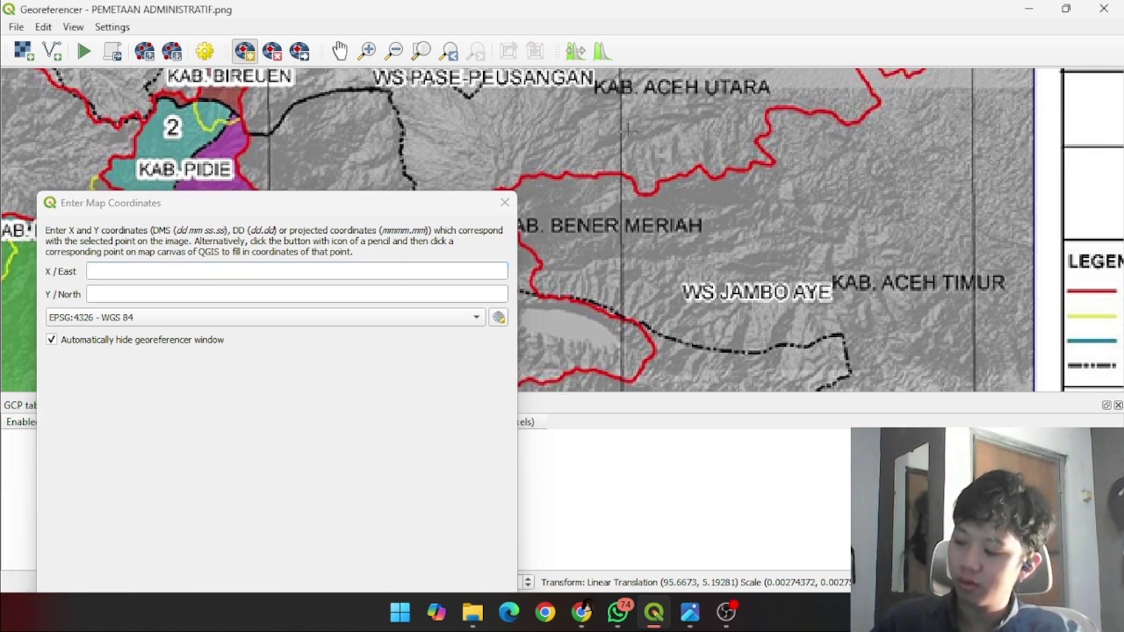
scroll(625, 156, "down", 3)
scroll(625, 157, "up", 2)
scroll(626, 80, "down", 3)
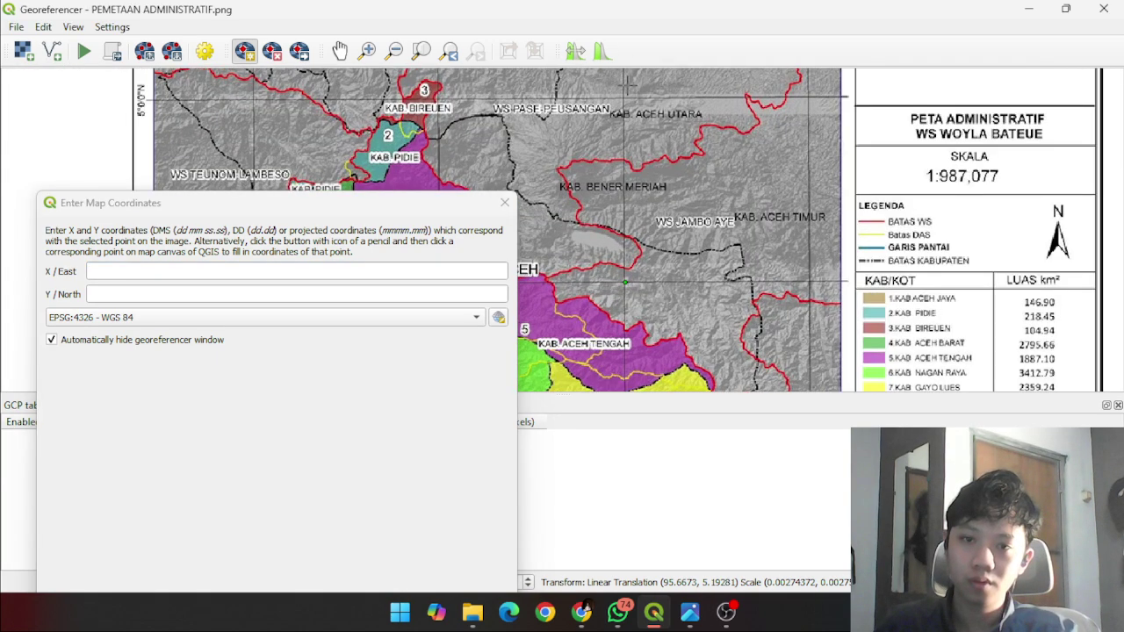
scroll(626, 80, "up", 2)
scroll(626, 80, "up", 3)
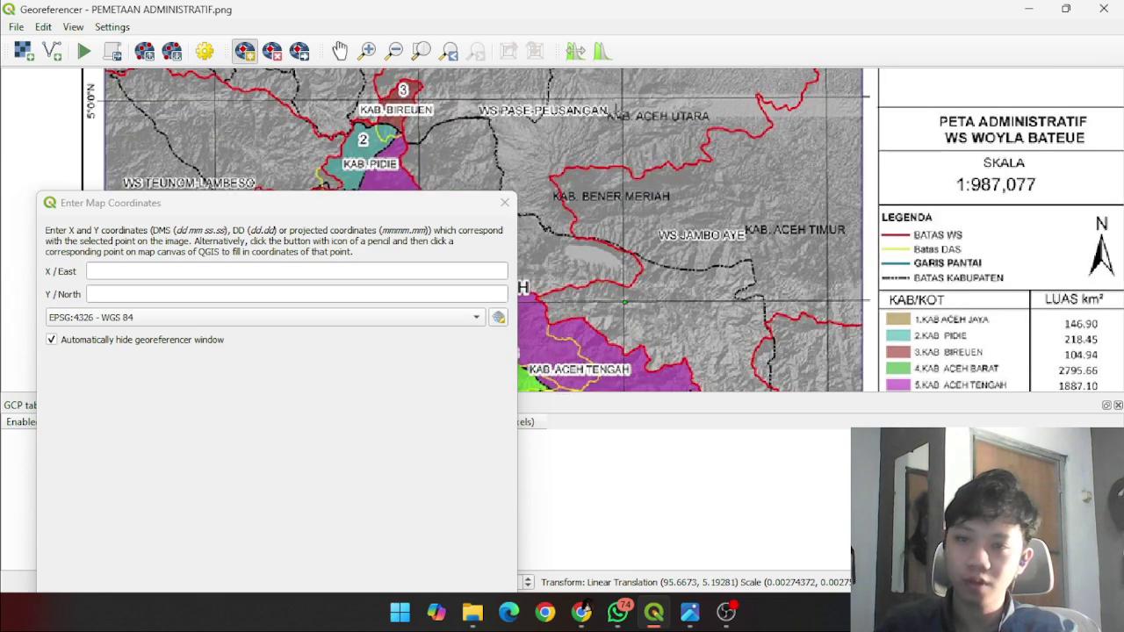
- Assign the coordinates 97 0 0 East and 4 0 0 North in EPSG:4326 to the placed control point
left_click_drag(274, 210, 314, 181)
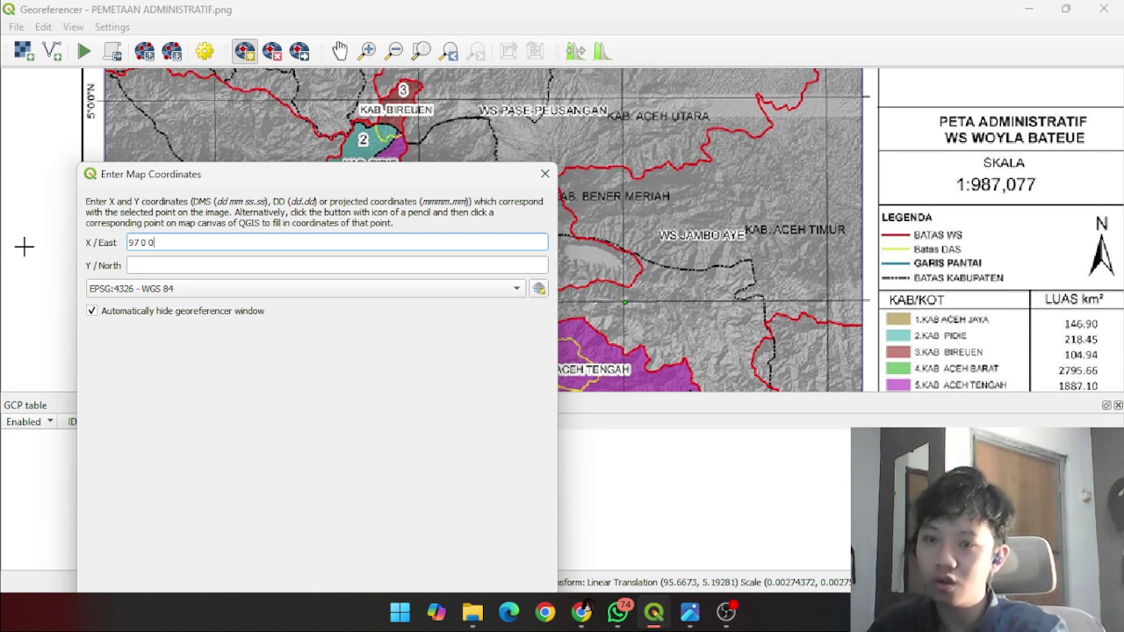
left_click(213, 268)
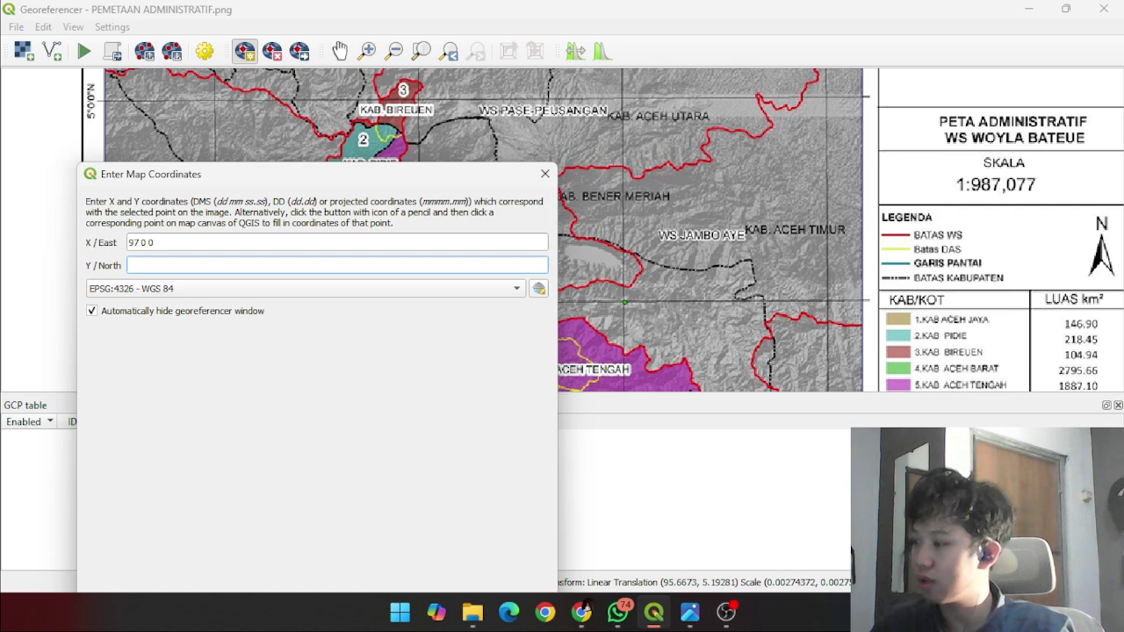
type("4 0 0")
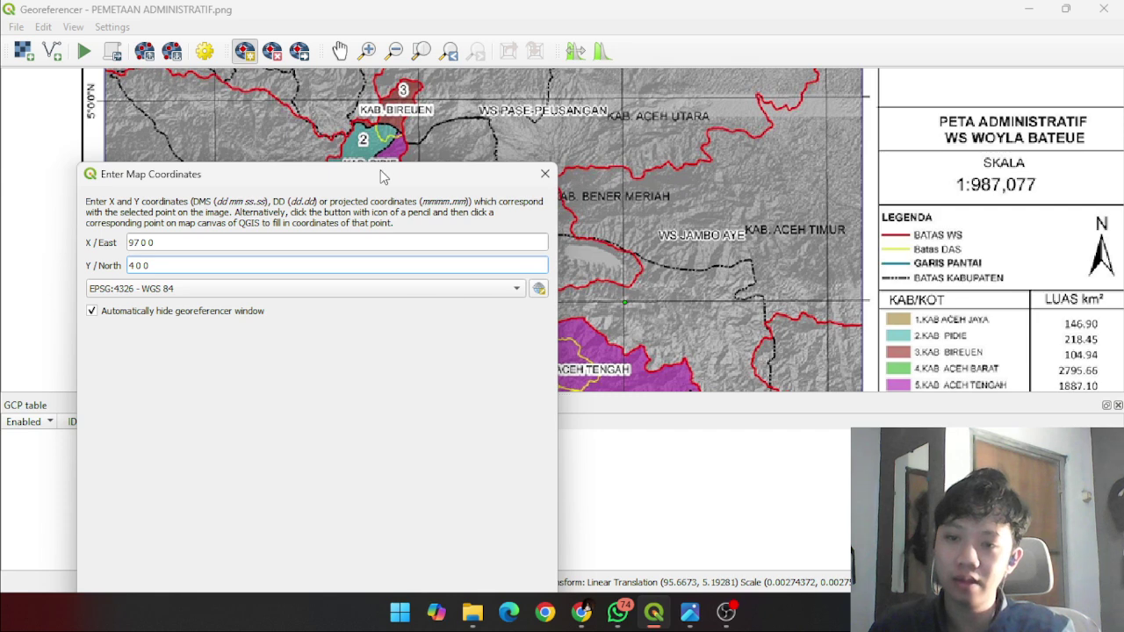
left_click_drag(382, 177, 381, 55)
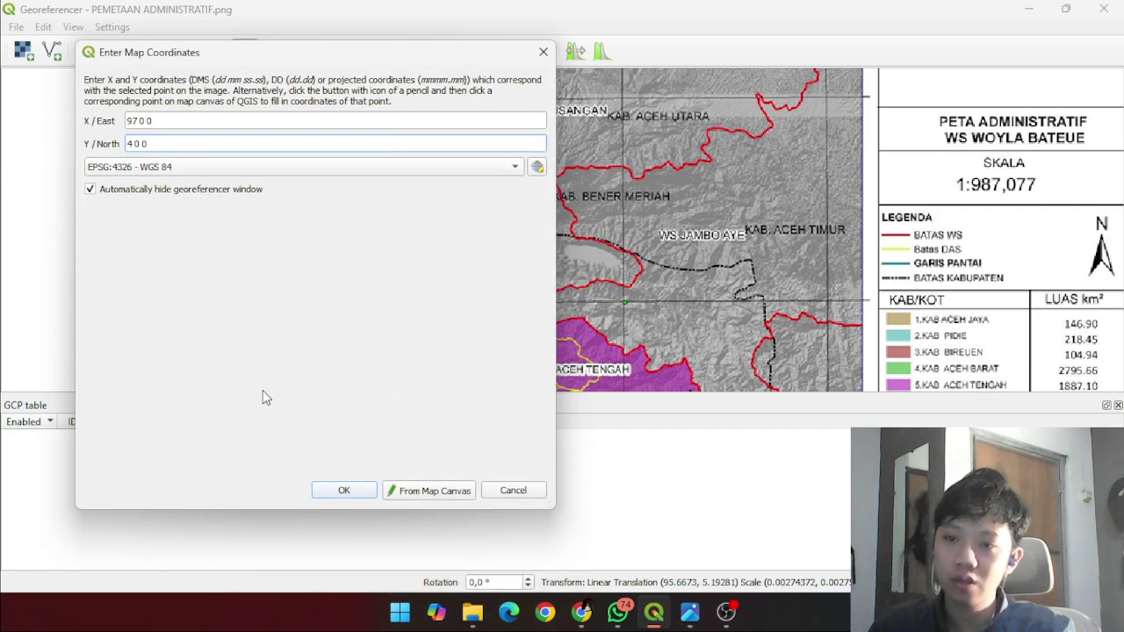
left_click(342, 490)
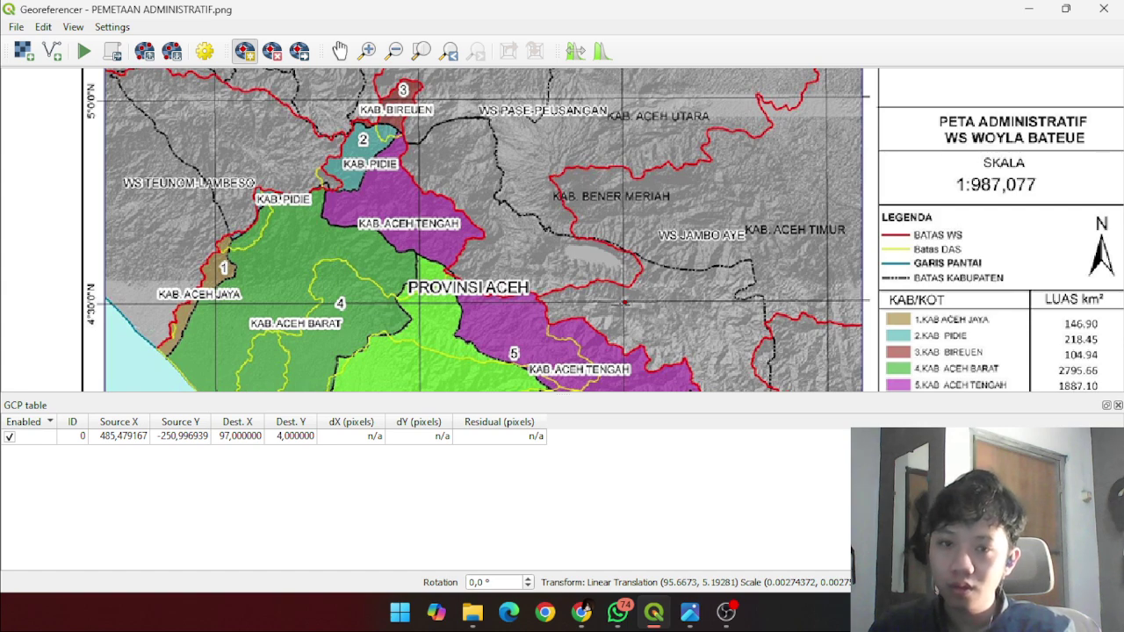
- Delete the control point with the mistaken 4° latitude from the GCP table
left_click(165, 437)
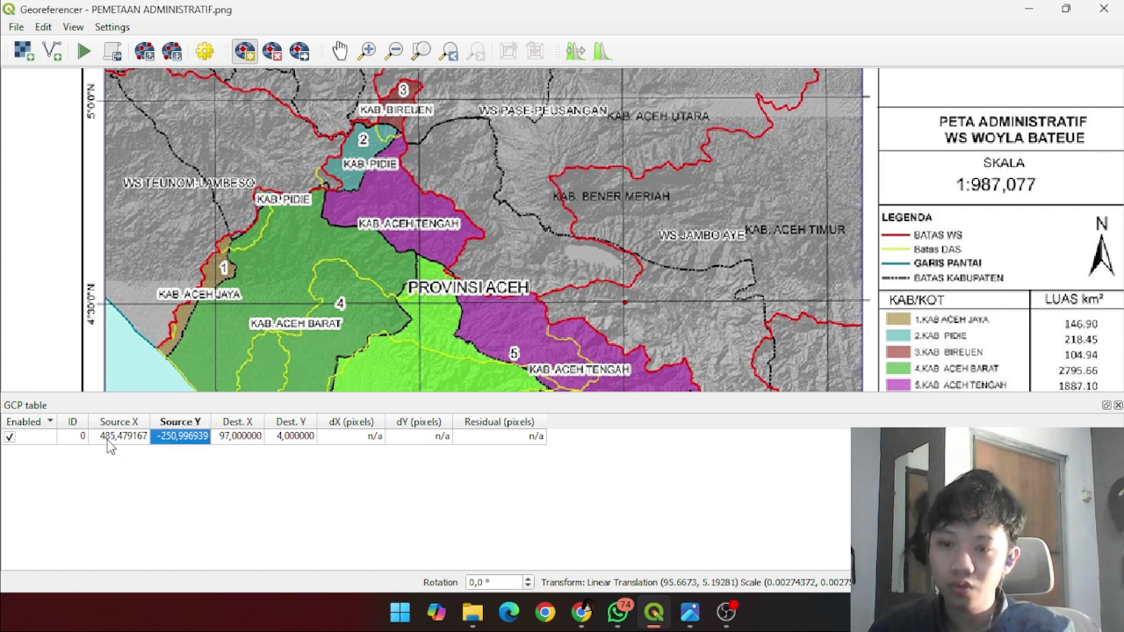
left_click(25, 436)
right_click(18, 437)
left_click(52, 444)
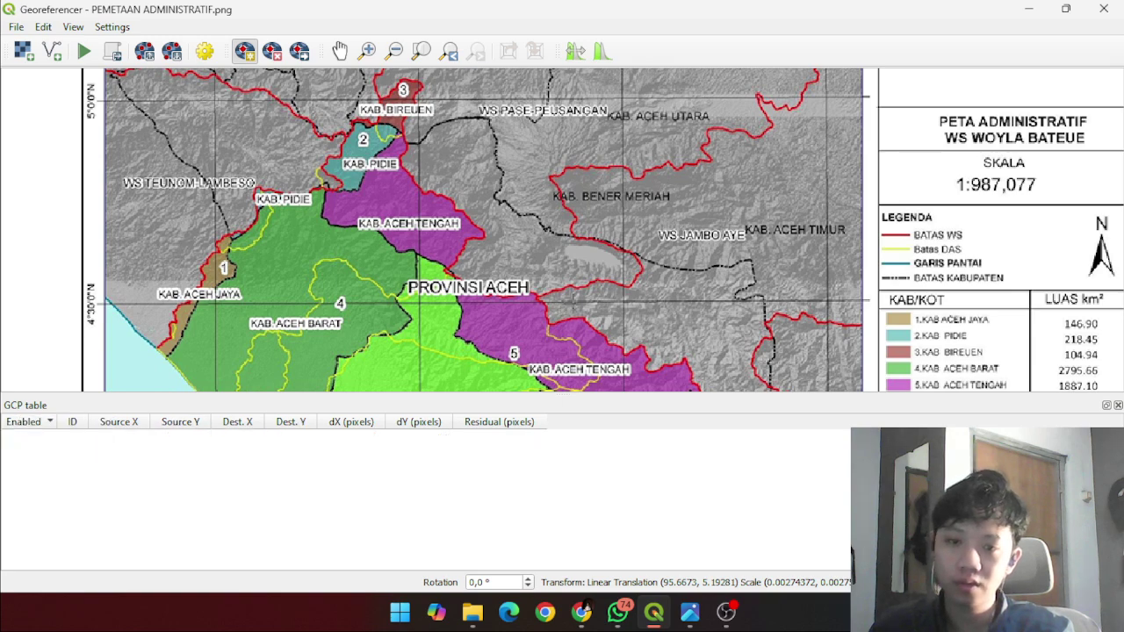
- Add a control point where the 97°0'0"E and 4°30'0"N gridlines cross, with coordinates 97 0 0 East and 4 30 0 North
scroll(582, 300, "up", 2)
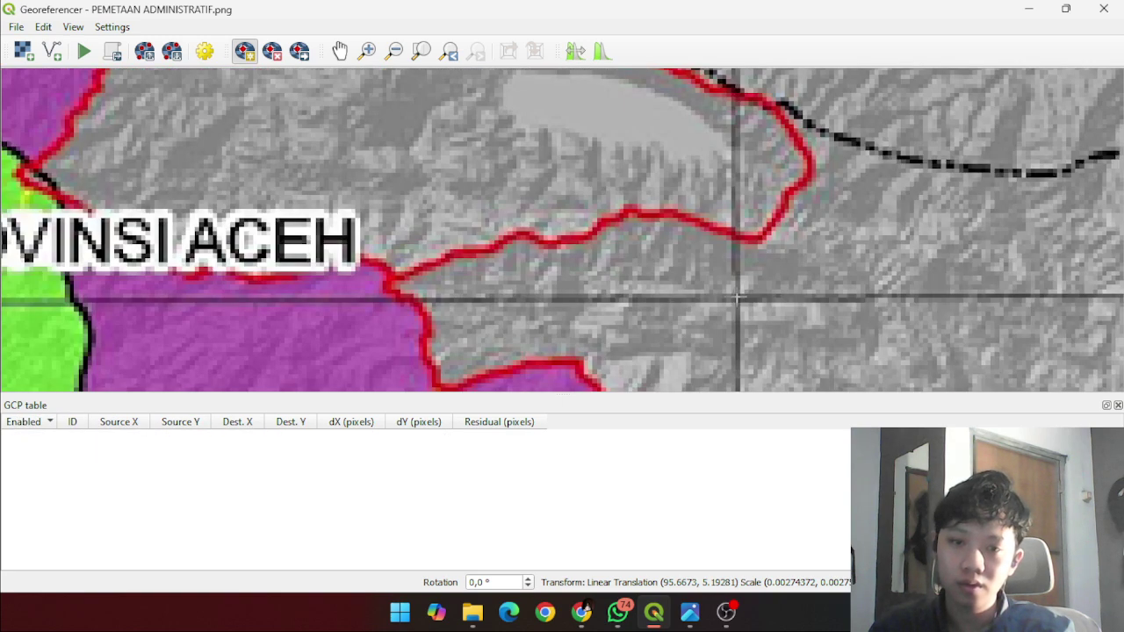
left_click(737, 298)
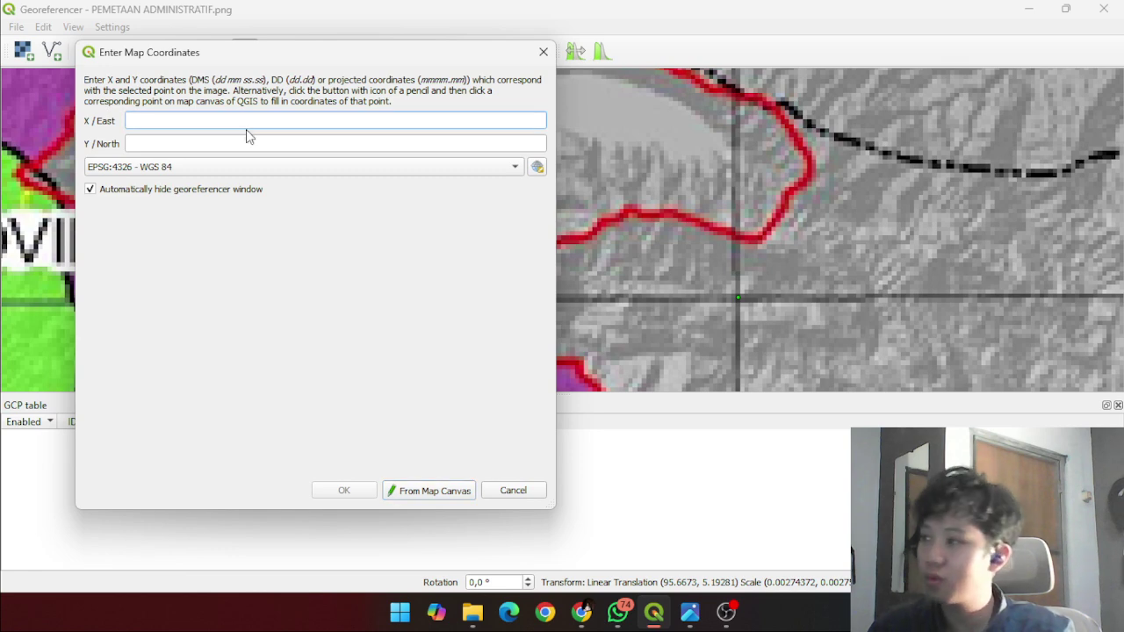
type("97")
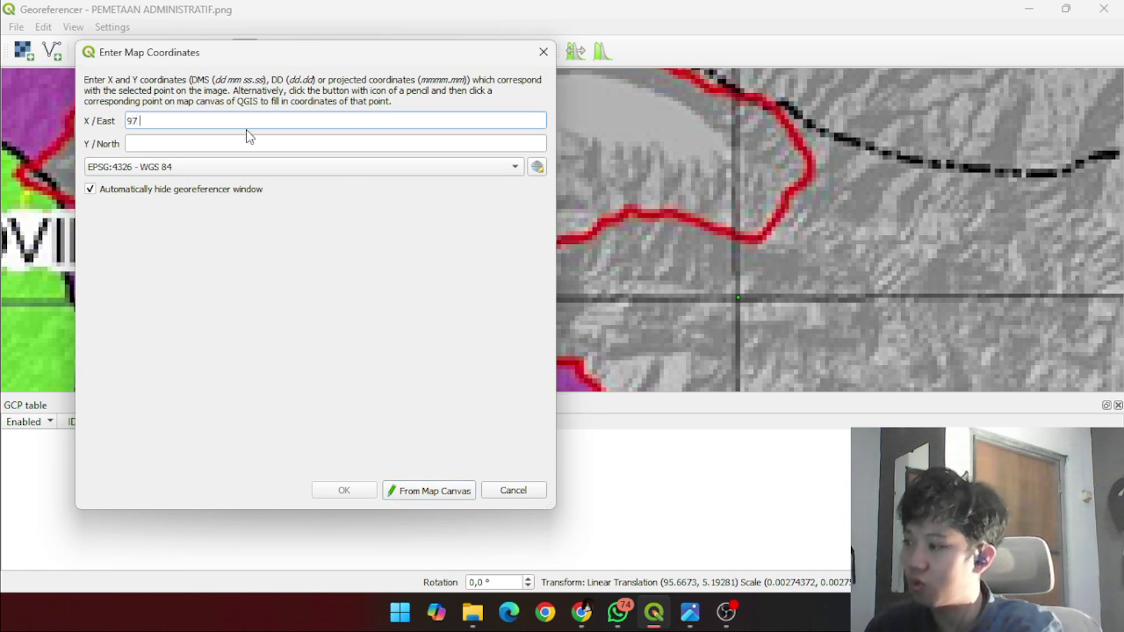
type(" 0 0")
left_click(237, 147)
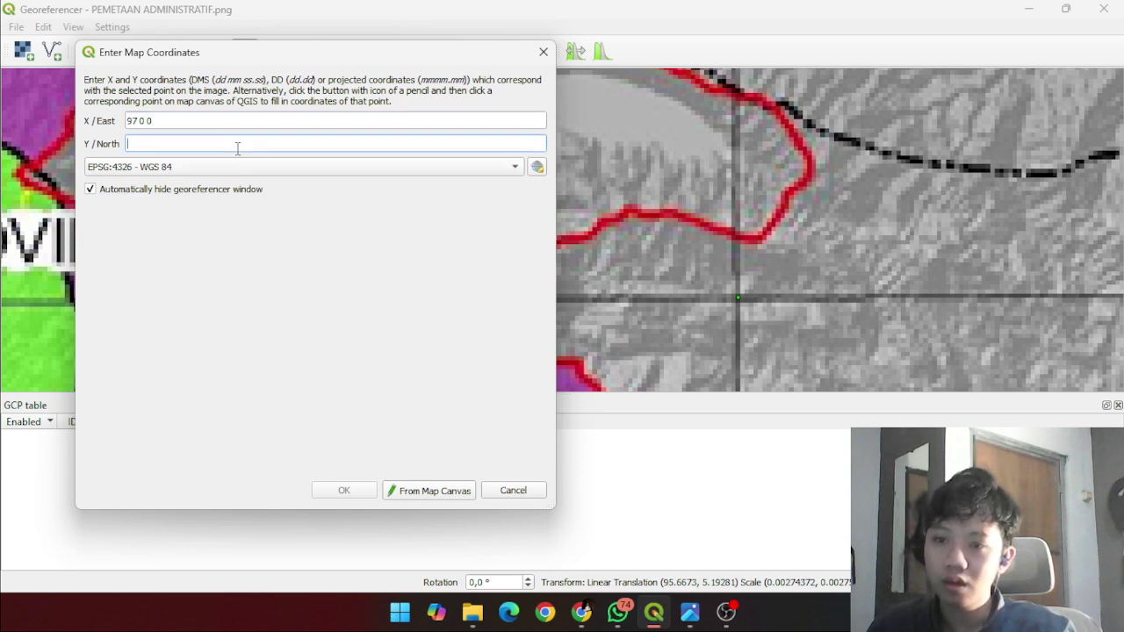
type("4 30 0")
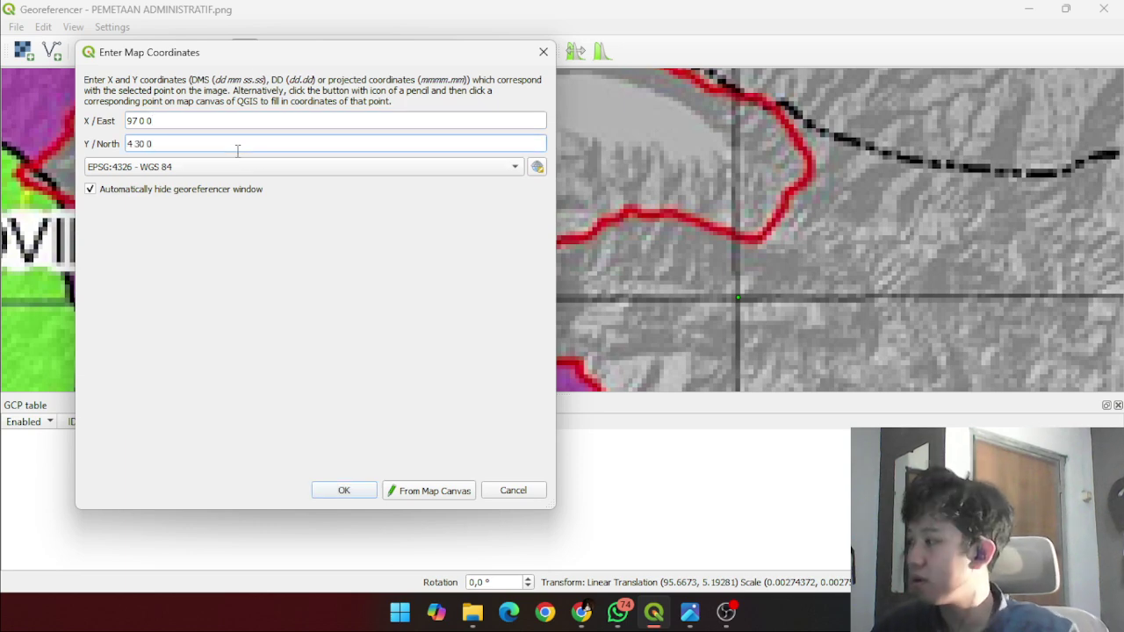
left_click(351, 491)
- Add a control point at the gridline crossing in Kab. Gayo Lues, with coordinates 97 0 0 East and 4 0 0 North
scroll(773, 351, "down", 5)
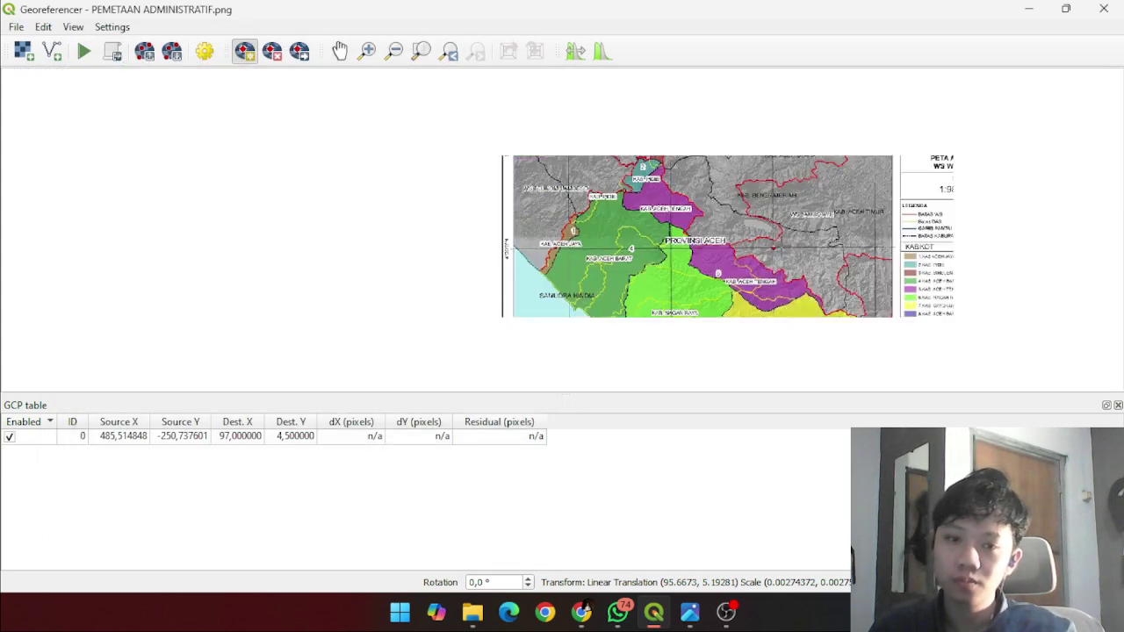
scroll(773, 351, "up", 2)
scroll(775, 351, "up", 6)
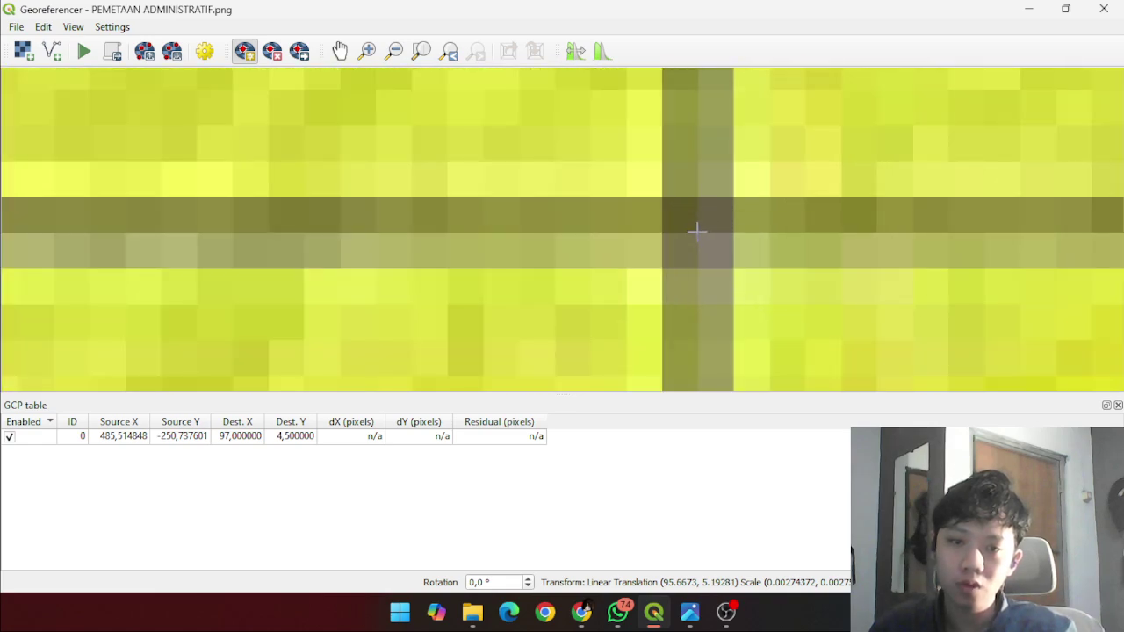
scroll(699, 229, "up", 3)
left_click(697, 230)
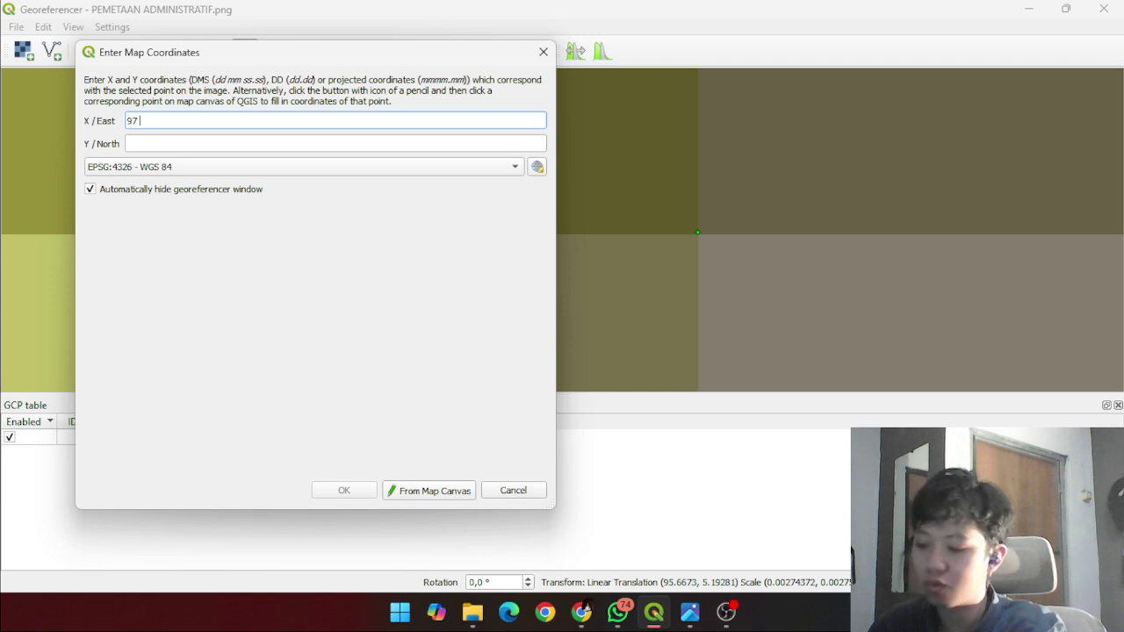
left_click(176, 145)
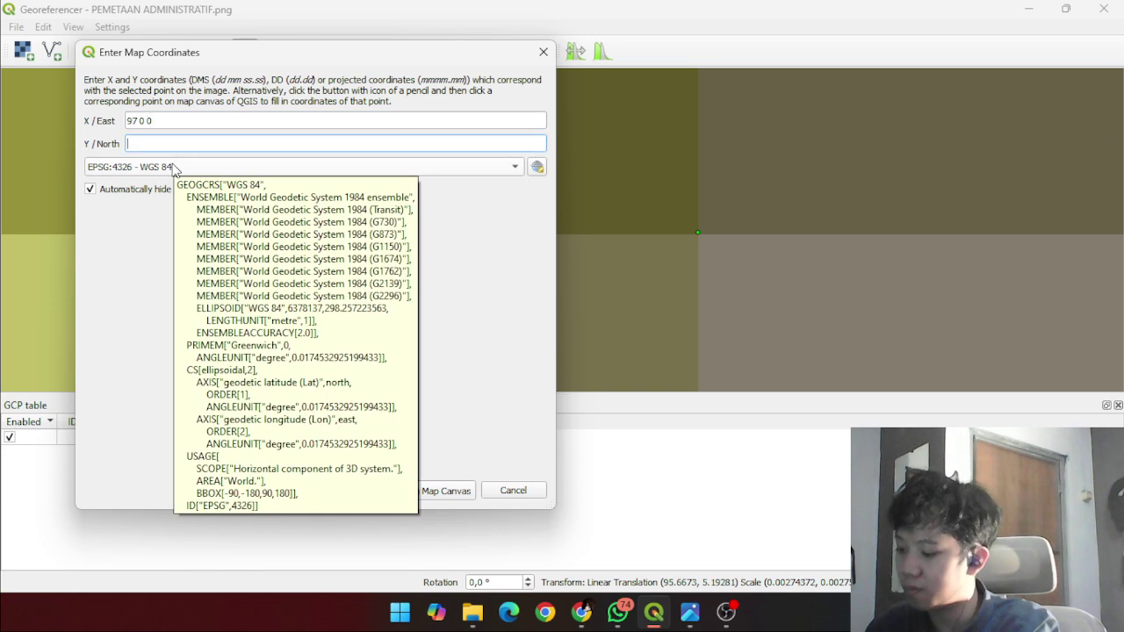
type("6")
key("BackSpace")
key("BackSpace")
type("4 0 0")
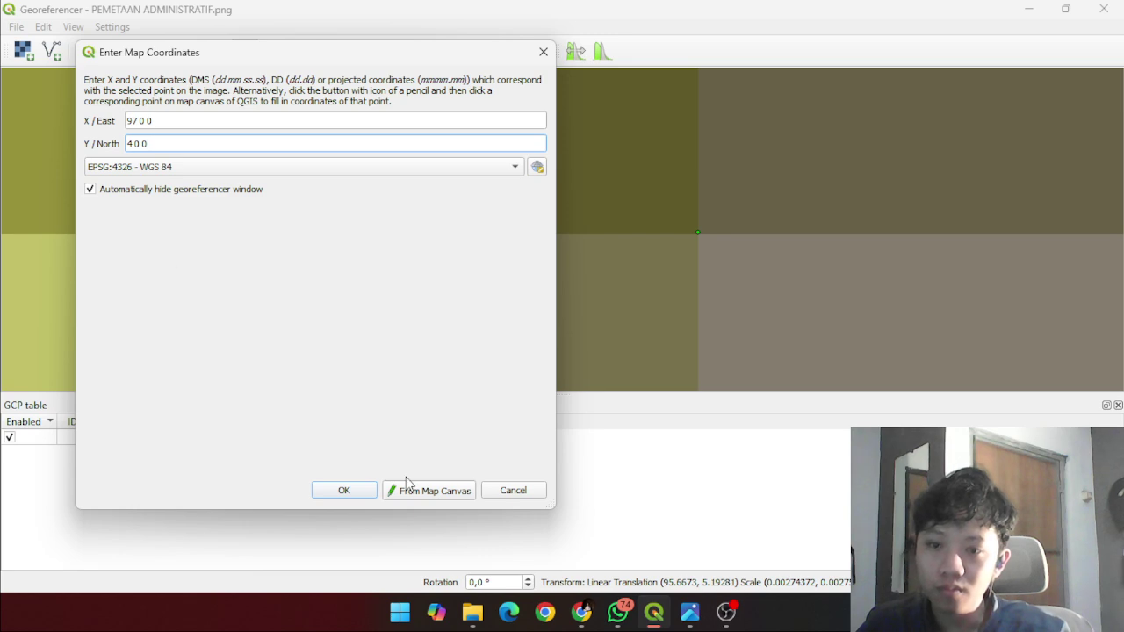
left_click(345, 490)
- Place a control point at the centre of the gridline crossing on the 4°0'0"N line in Kab. Nagan Raya
scroll(426, 345, "down", 5)
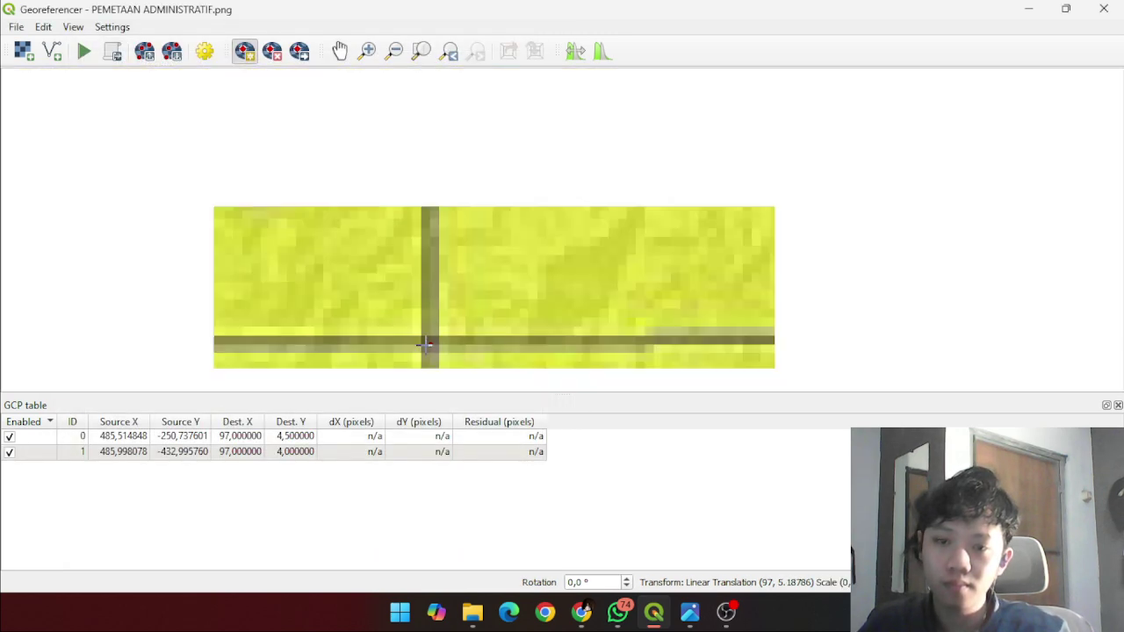
scroll(426, 345, "down", 5)
scroll(319, 344, "up", 10)
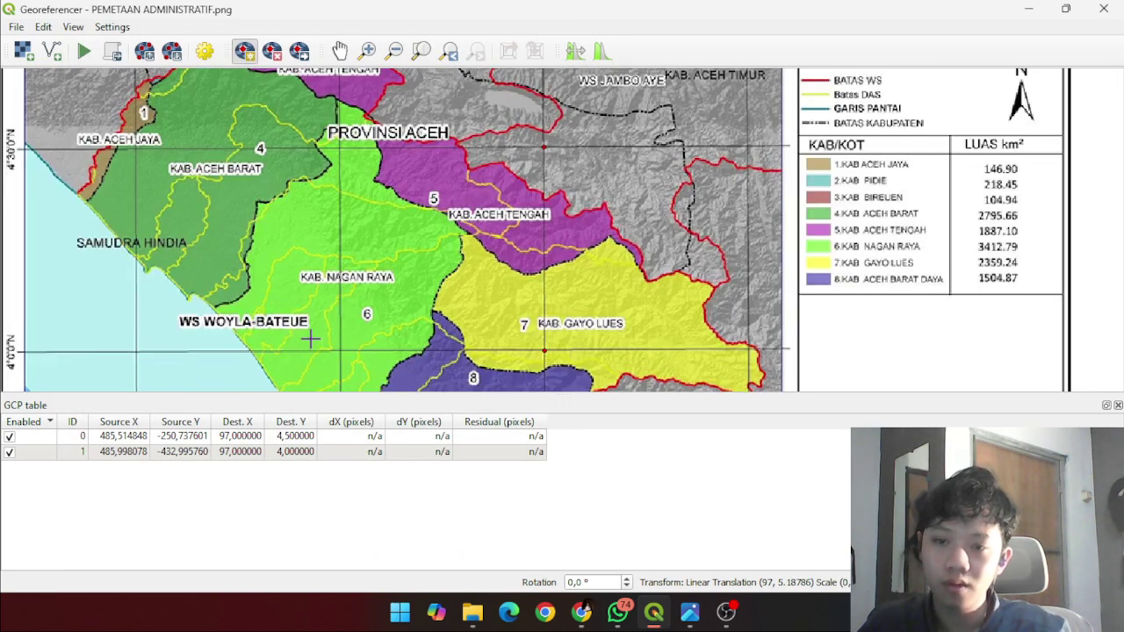
scroll(418, 354, "down", 3)
scroll(439, 372, "up", 3)
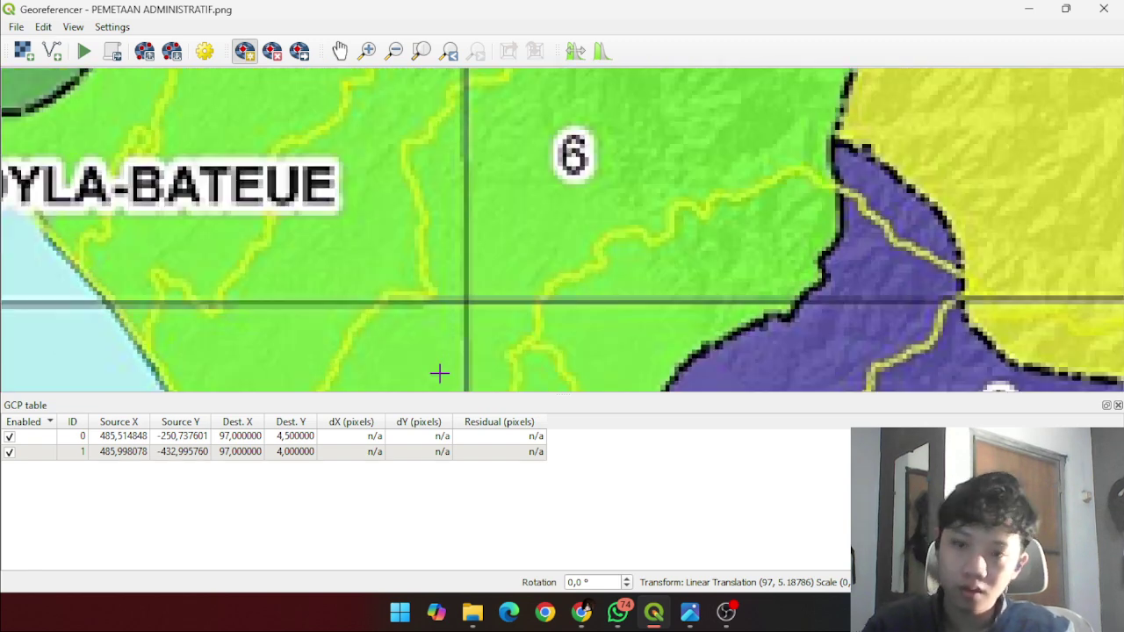
scroll(466, 218, "up", 5)
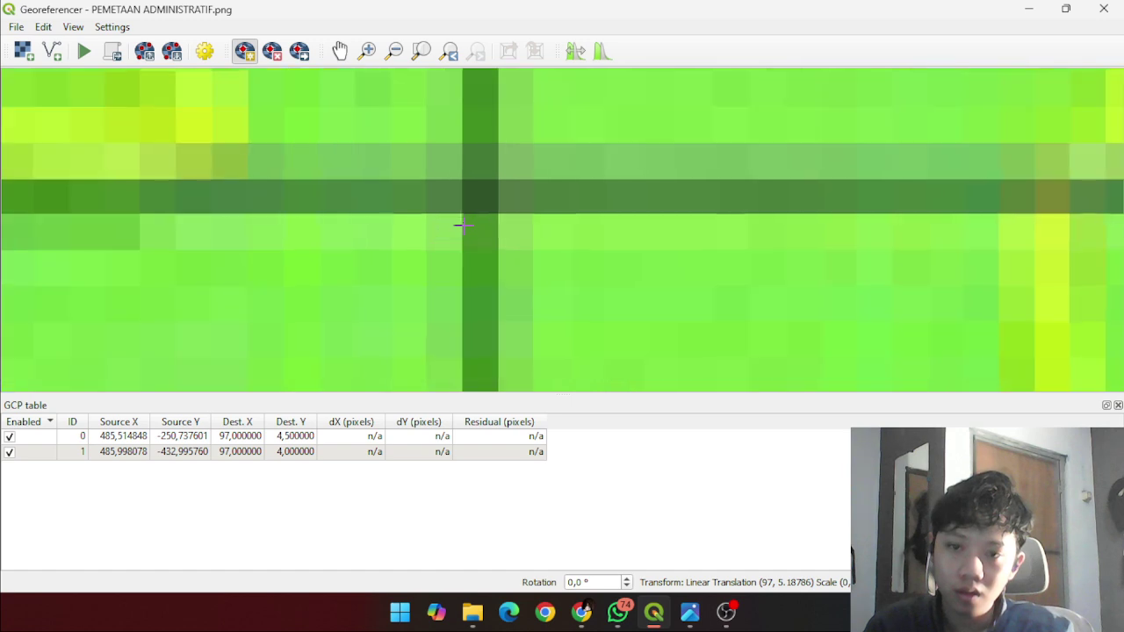
scroll(477, 188, "down", 4)
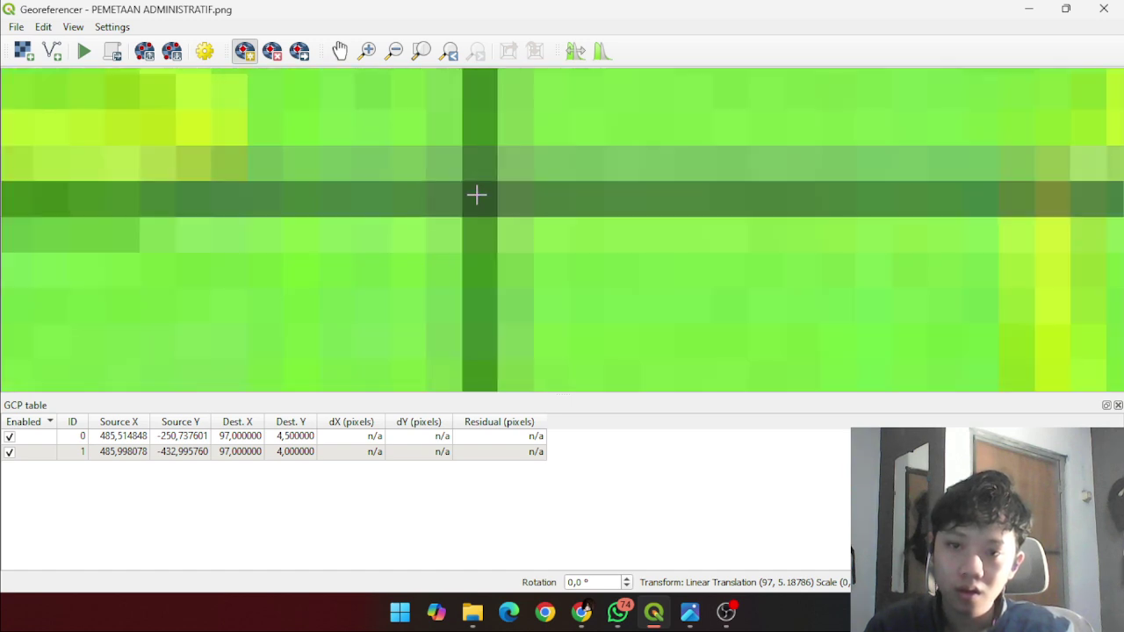
scroll(477, 193, "up", 6)
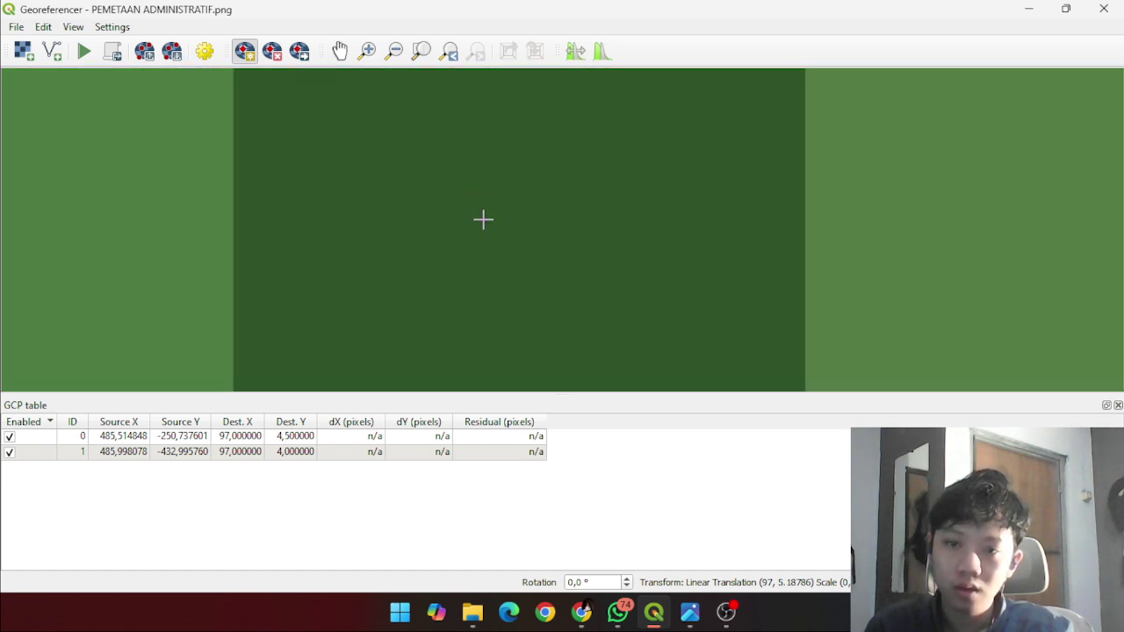
left_click(483, 220)
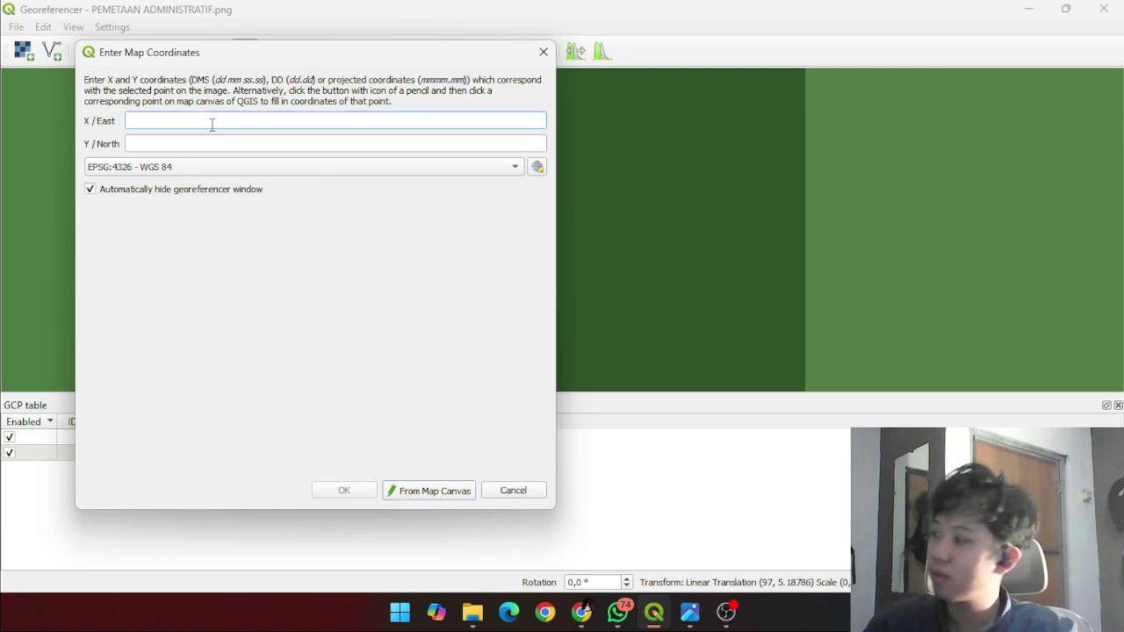
- Assign the coordinates 96 30 0 East and 4 0 0 North to the Kab. Nagan Raya control point
scroll(586, 230, "down", 6)
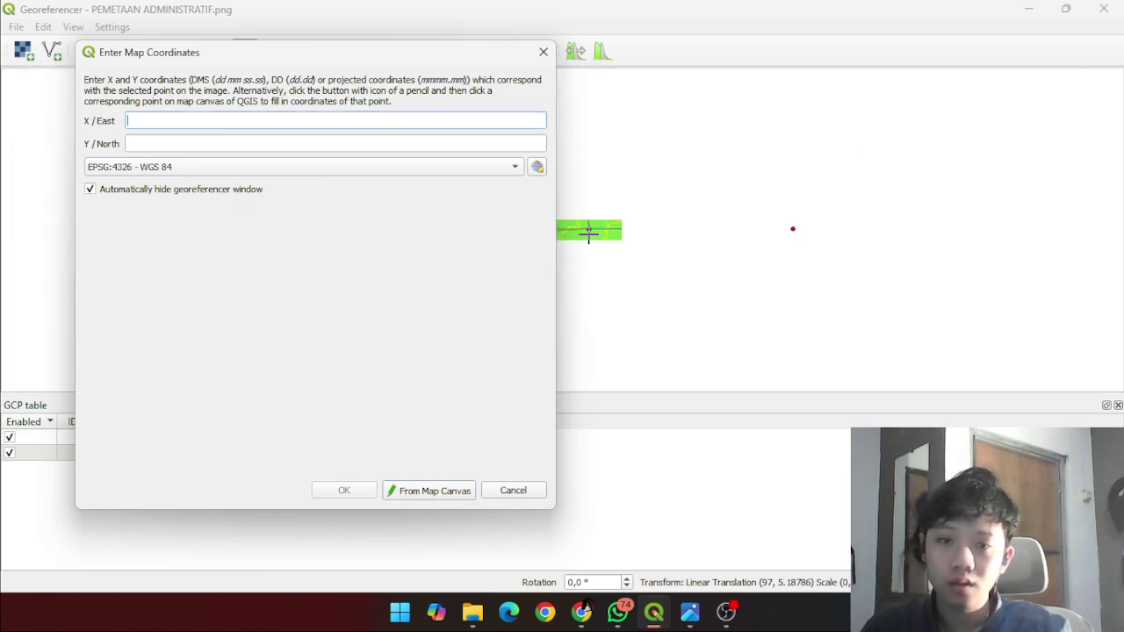
scroll(586, 230, "up", 2)
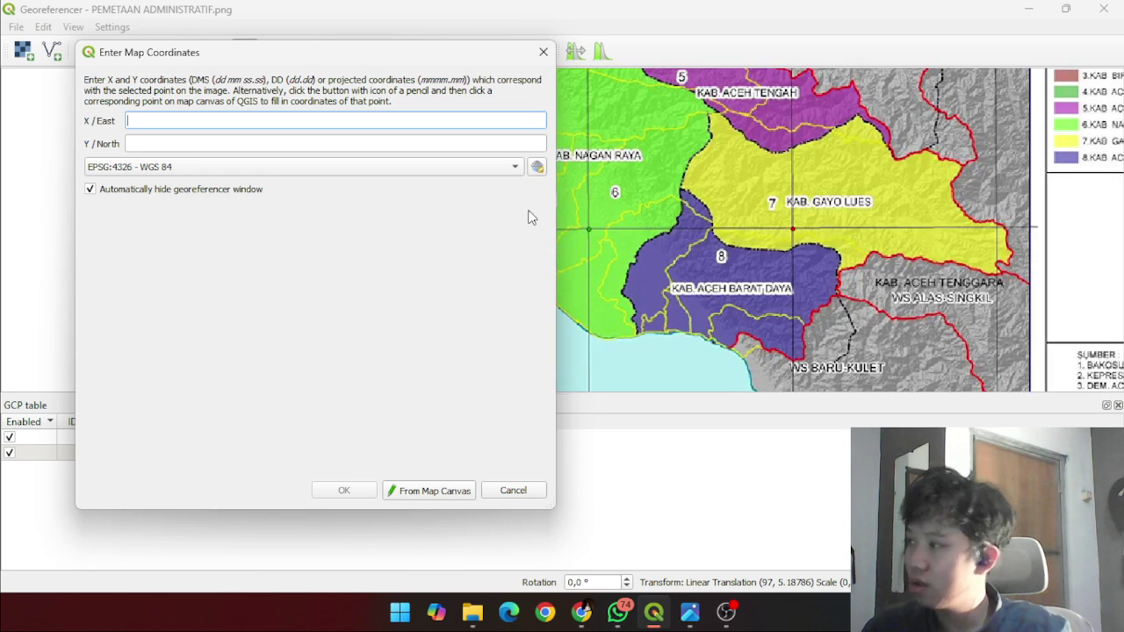
left_click(168, 144)
type("4 0 0")
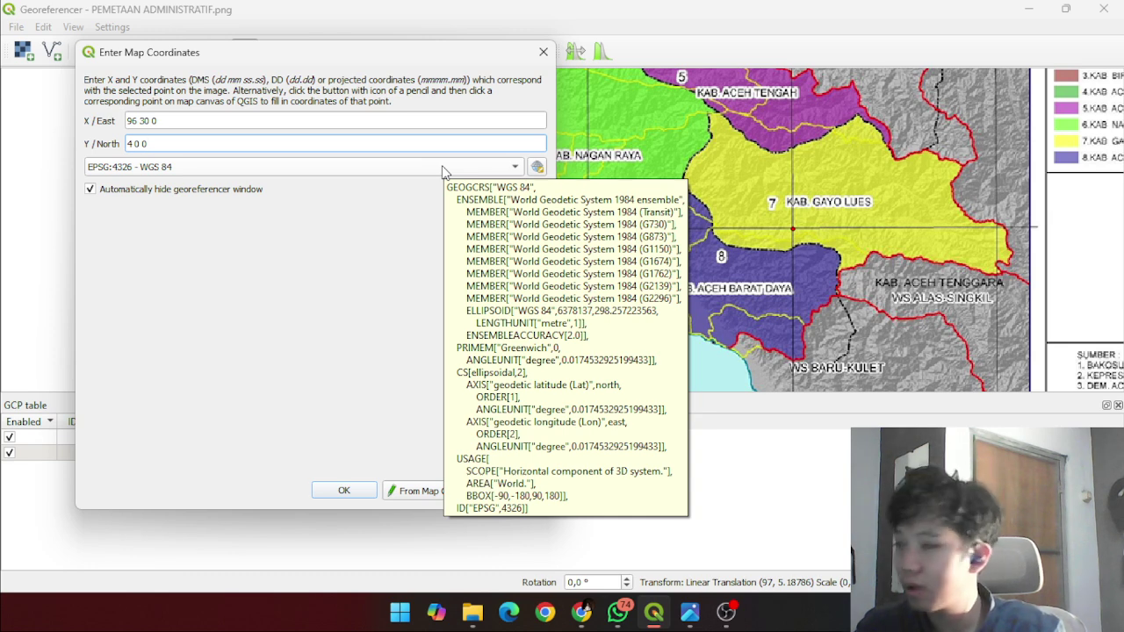
left_click(343, 490)
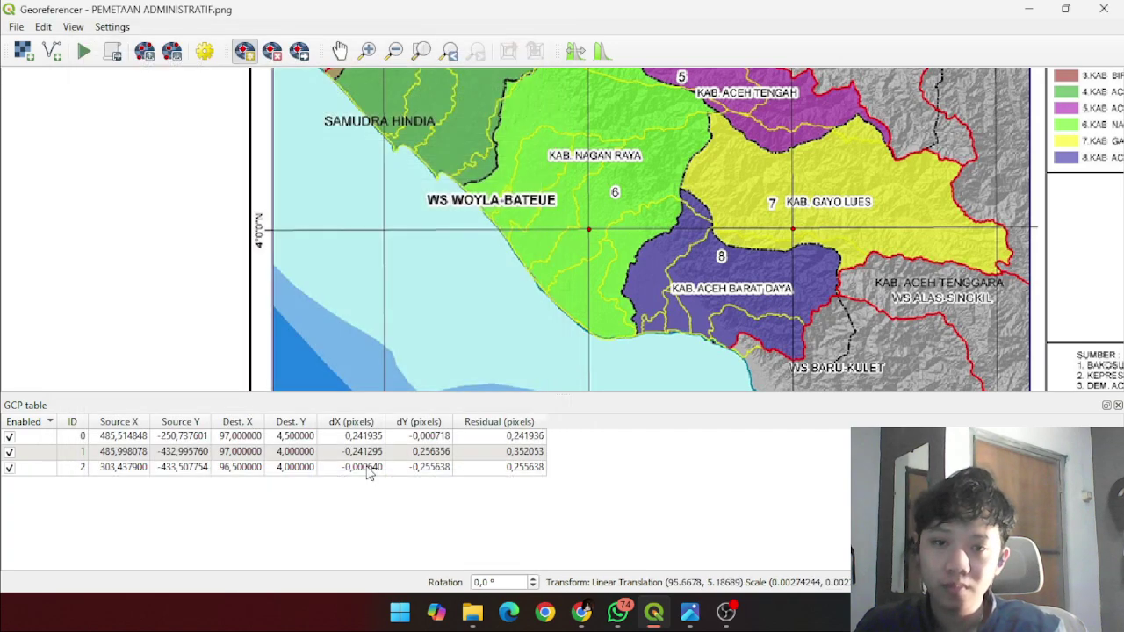
- Place a control point at the gridline crossing on the 4°30'0"N line beside the PROVINSI ACEH label
scroll(562, 173, "up", 3)
scroll(590, 205, "down", 2)
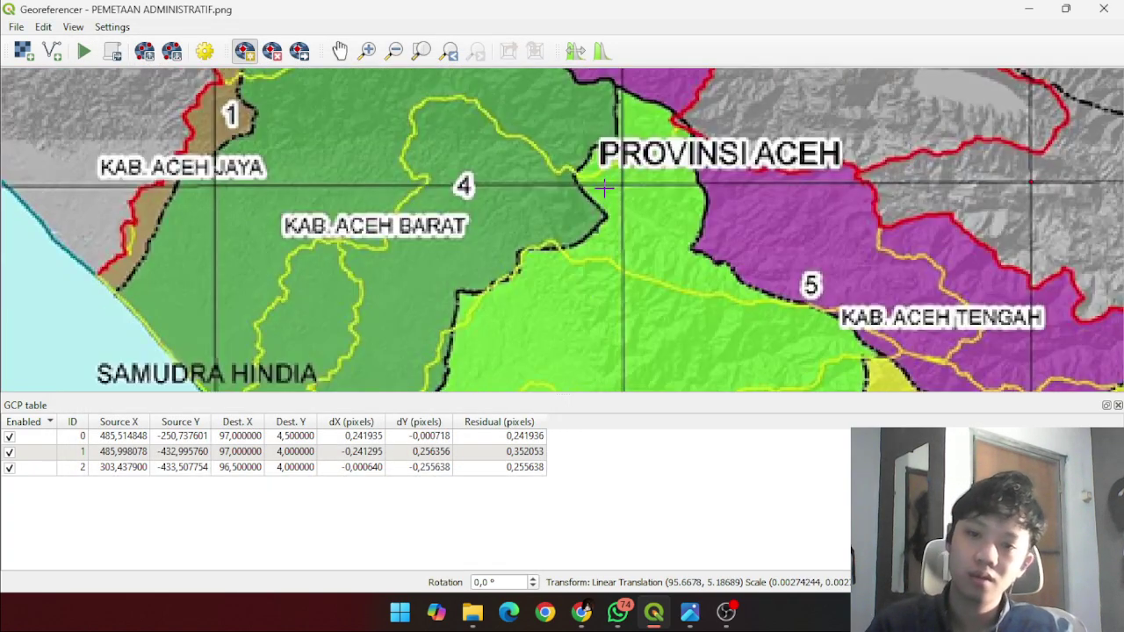
scroll(589, 299, "up", 10)
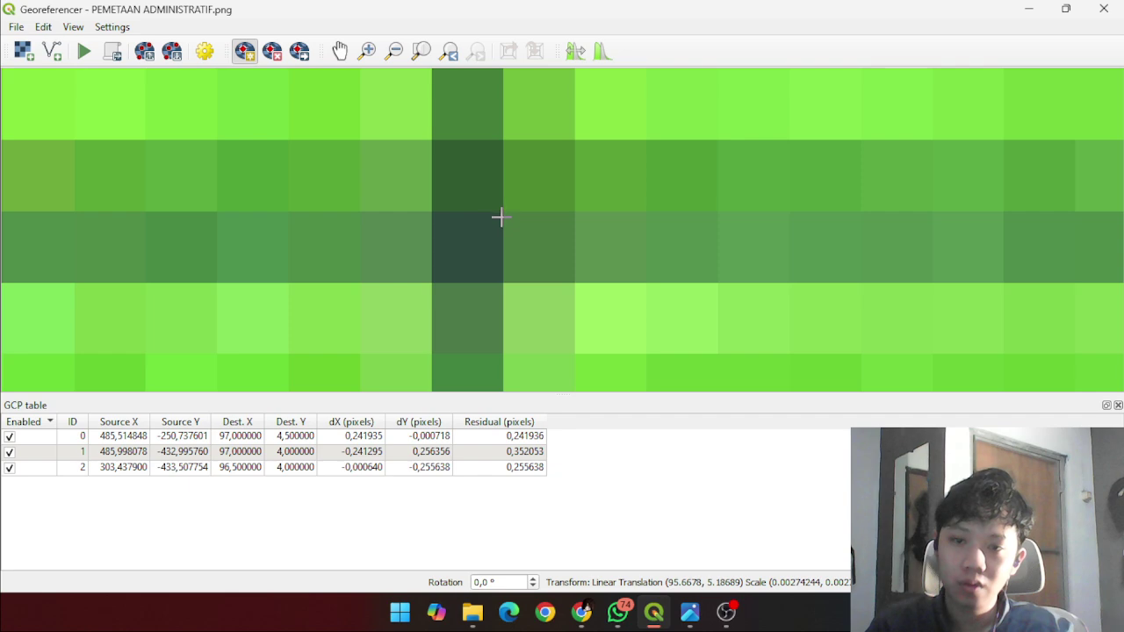
scroll(501, 211, "up", 5)
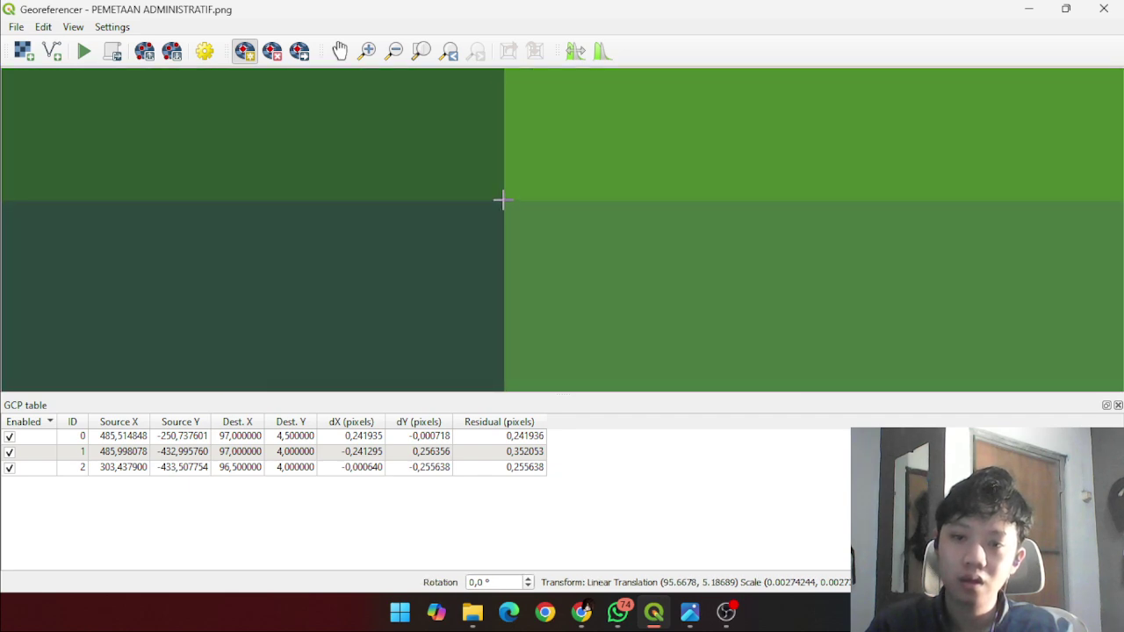
left_click(501, 207)
- Assign the coordinates 96 30 0 East and 4 30 0 North to the control point beside the PROVINSI ACEH label
left_click(213, 115)
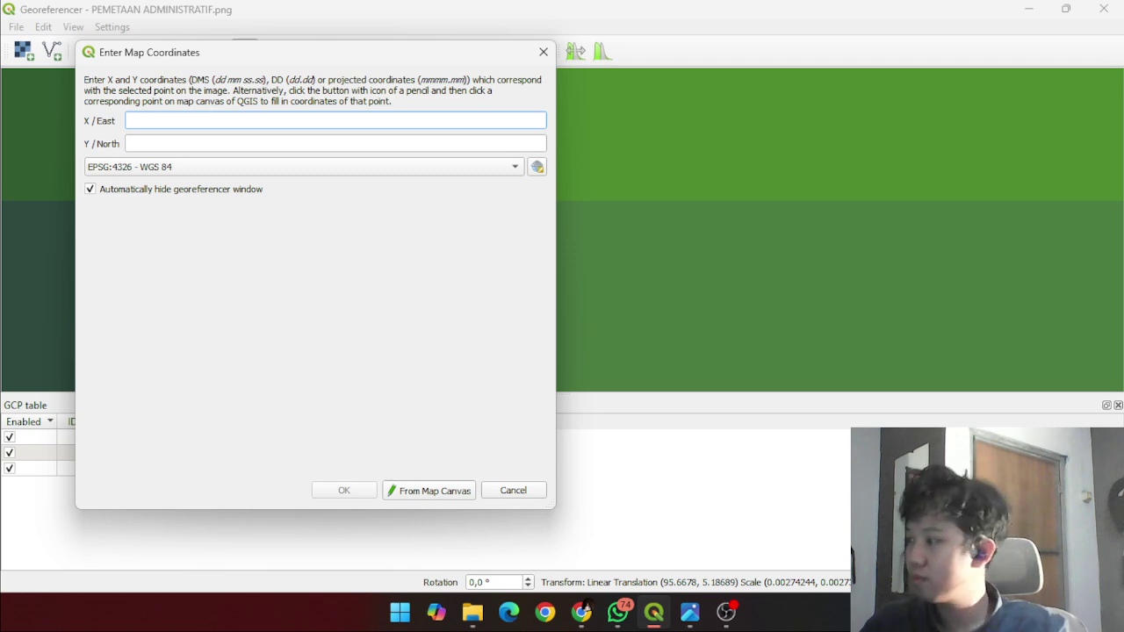
scroll(657, 289, "down", 5)
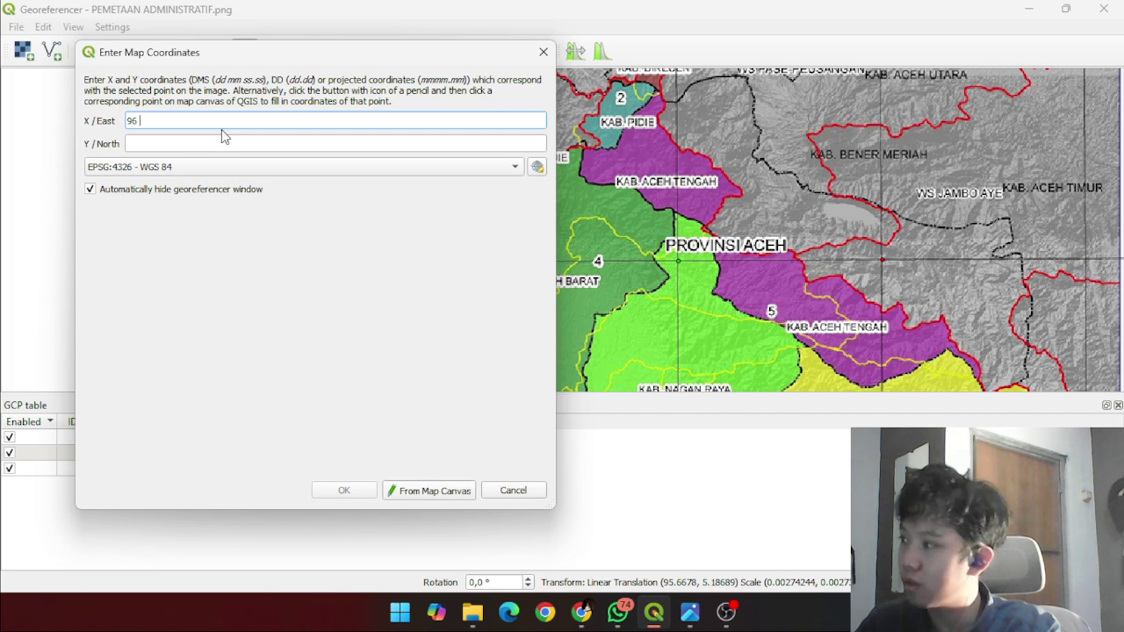
type("30 0")
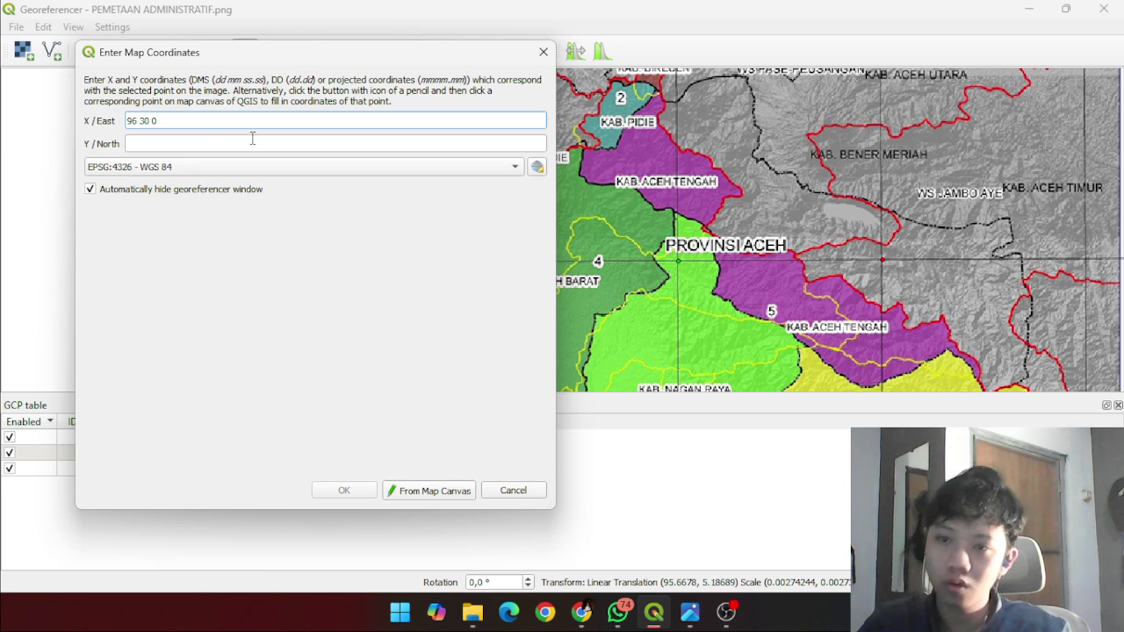
left_click(223, 147)
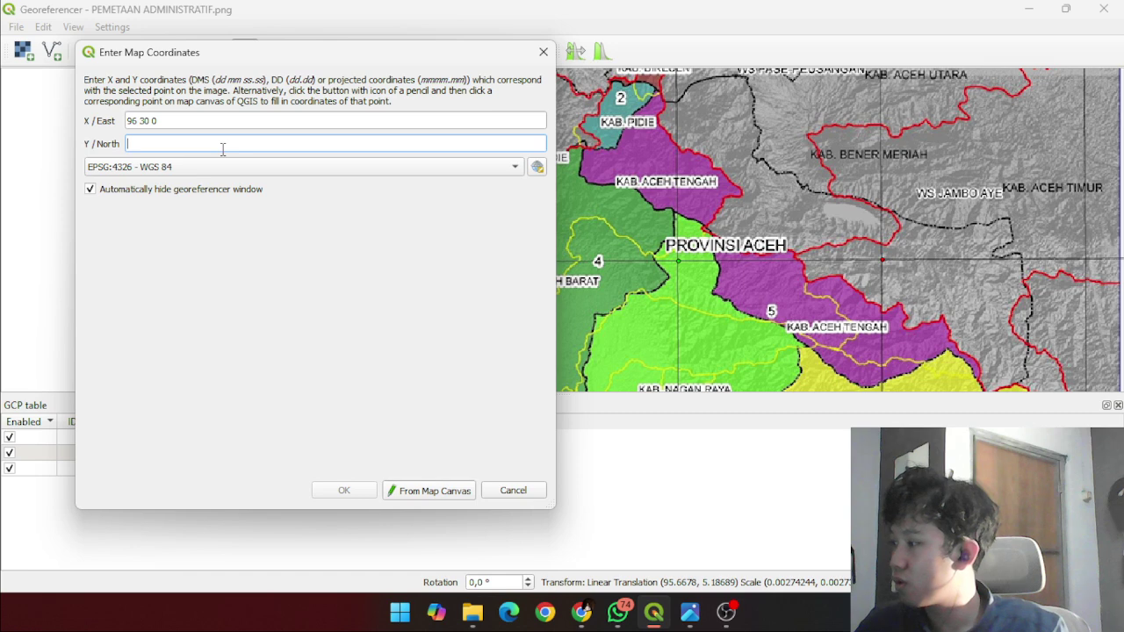
type("4 30 0")
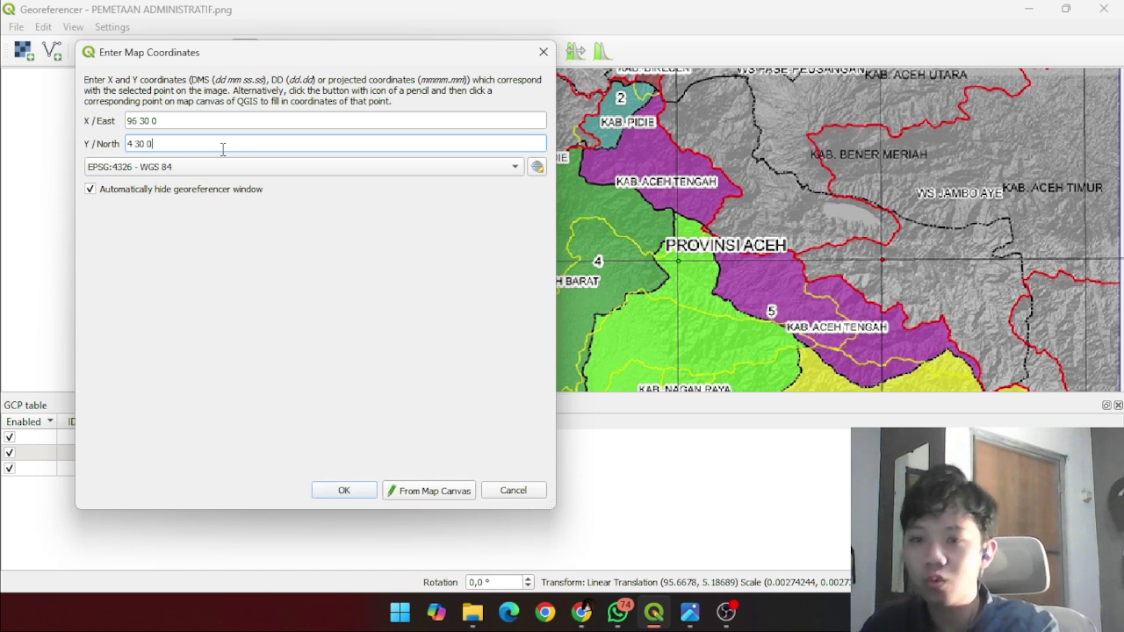
left_click(344, 490)
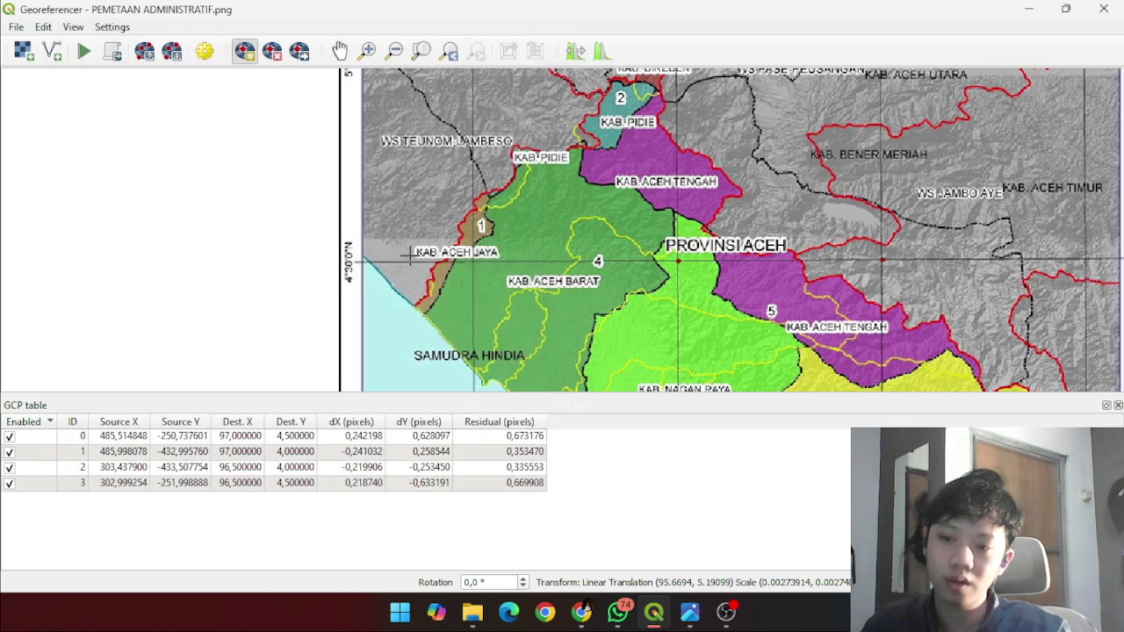
- Configure the transformation output as the TIF file PEMETAAN ADMINISTRATIF_modified in the Bahan UAS folder and accept the settings
scroll(575, 326, "down", 1)
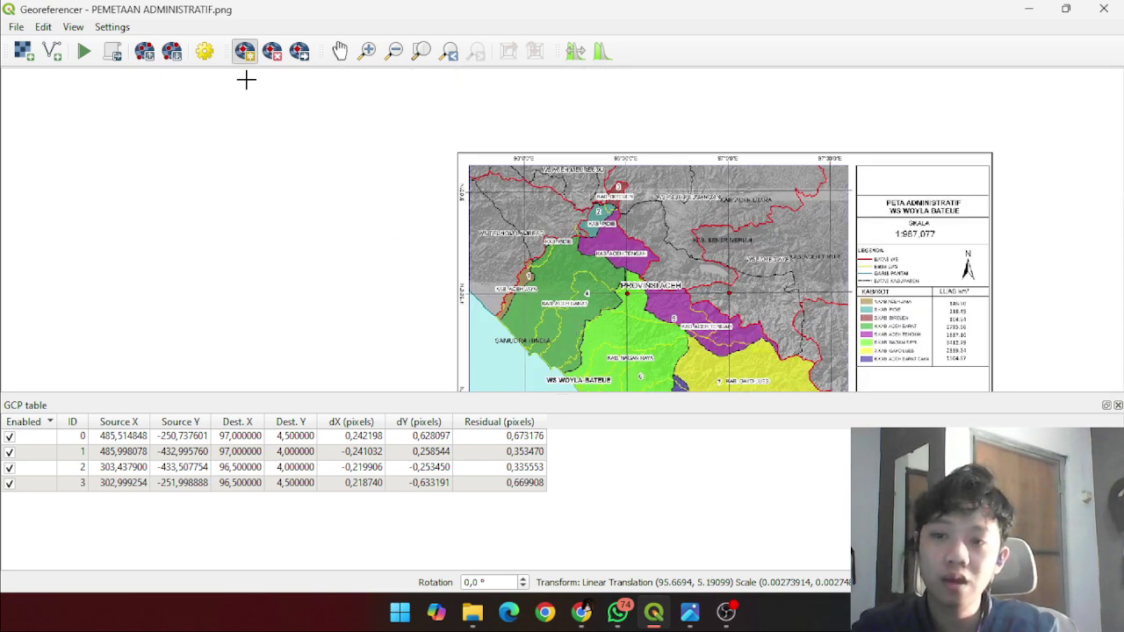
left_click(204, 53)
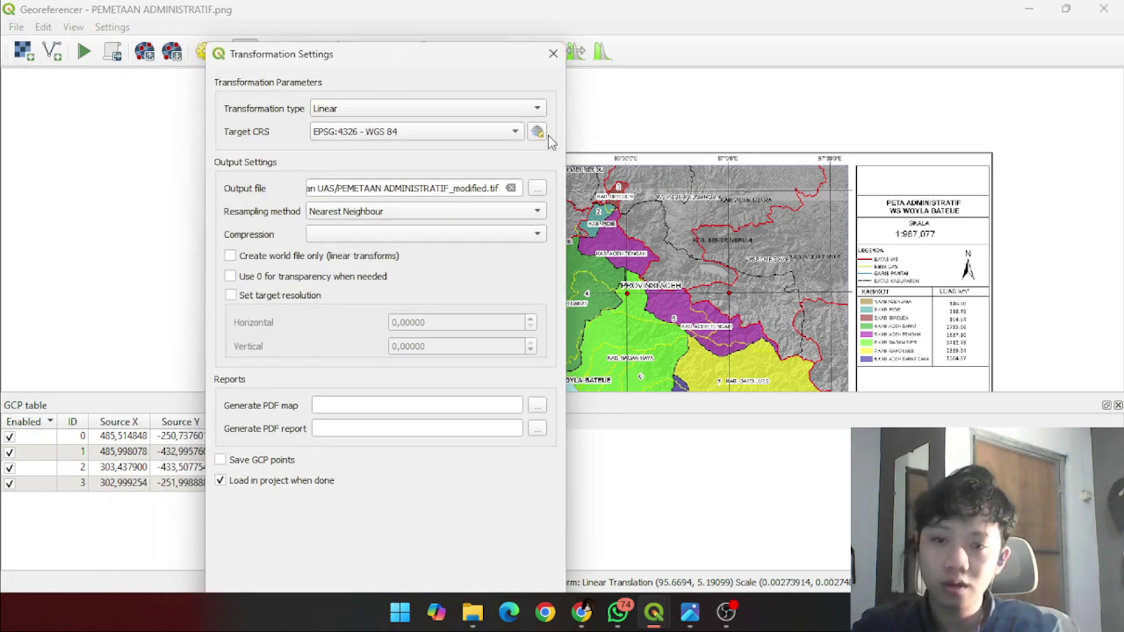
left_click(537, 189)
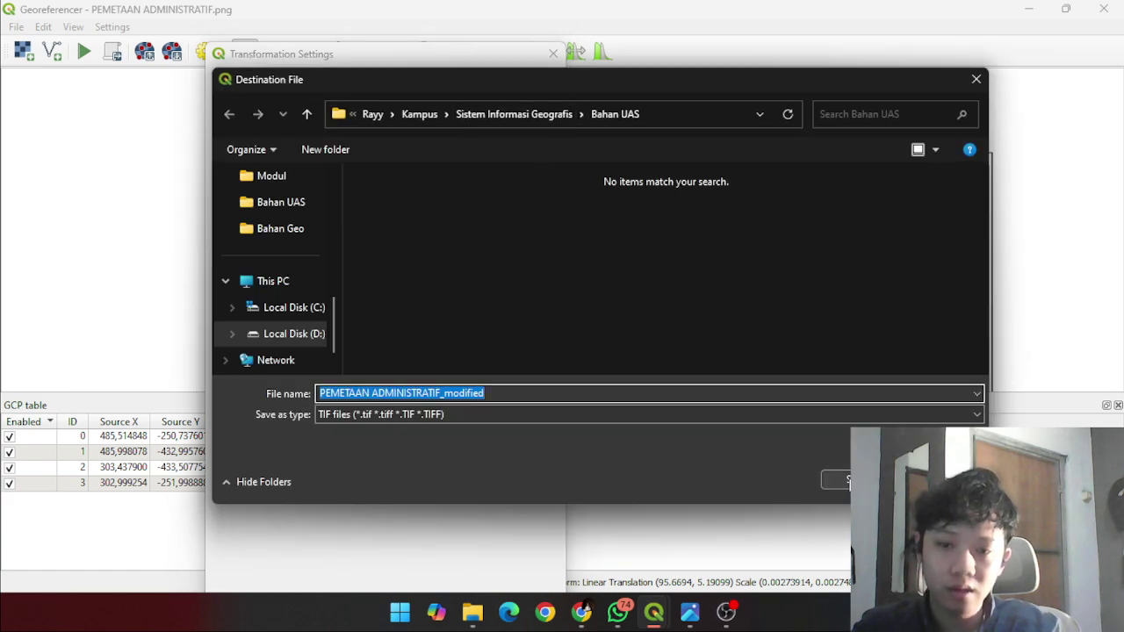
left_click(832, 480)
left_click(536, 188)
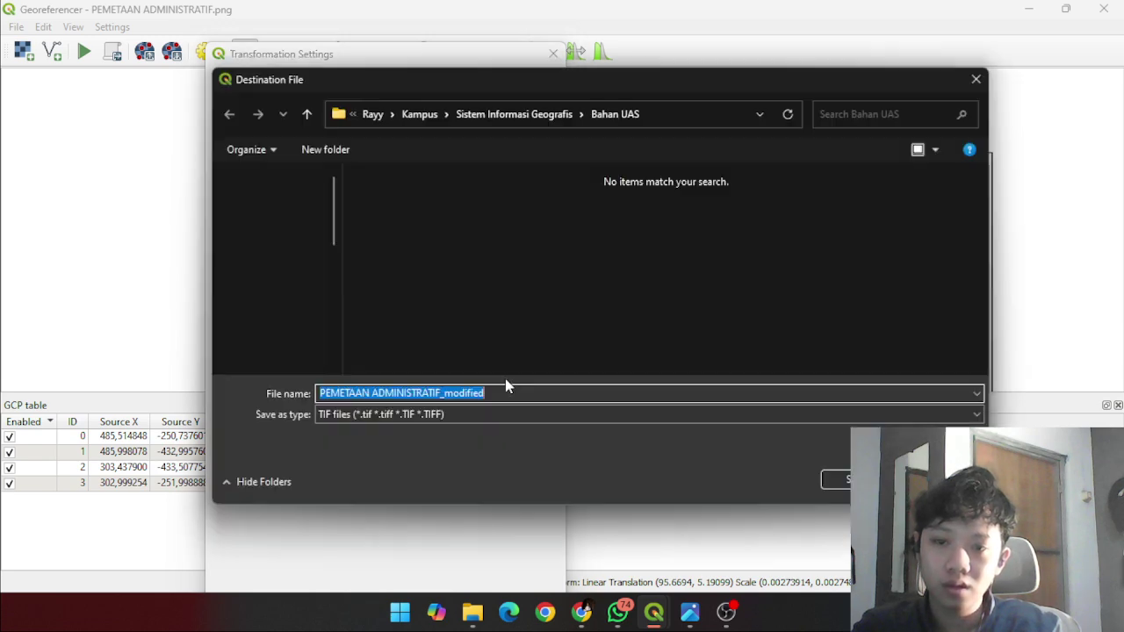
left_click(493, 394)
double_click(492, 386)
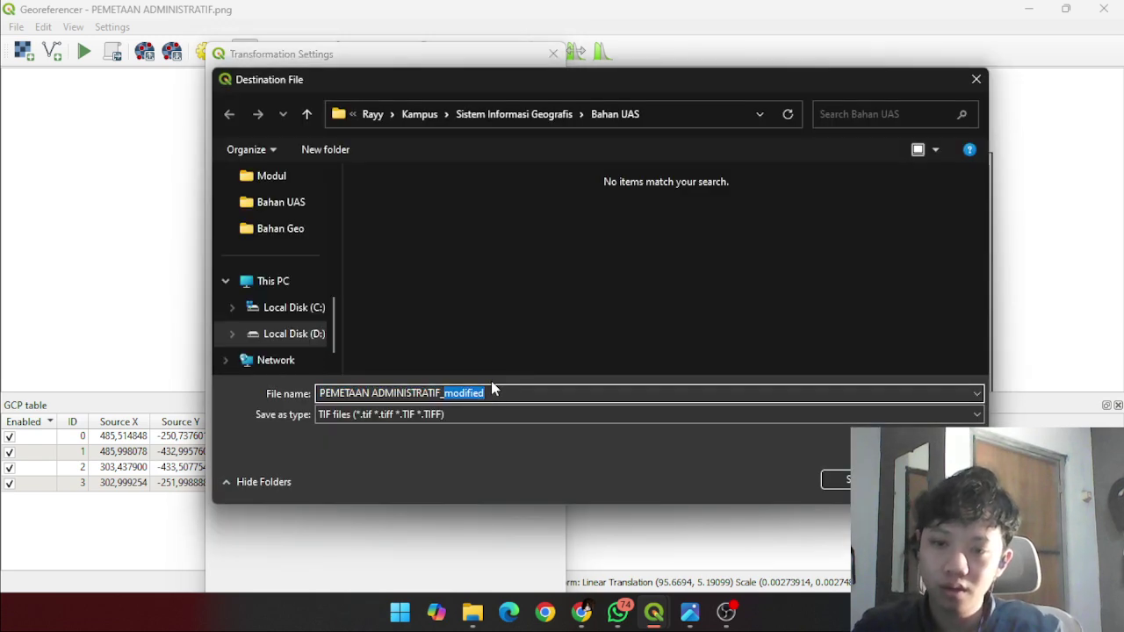
left_click(560, 389)
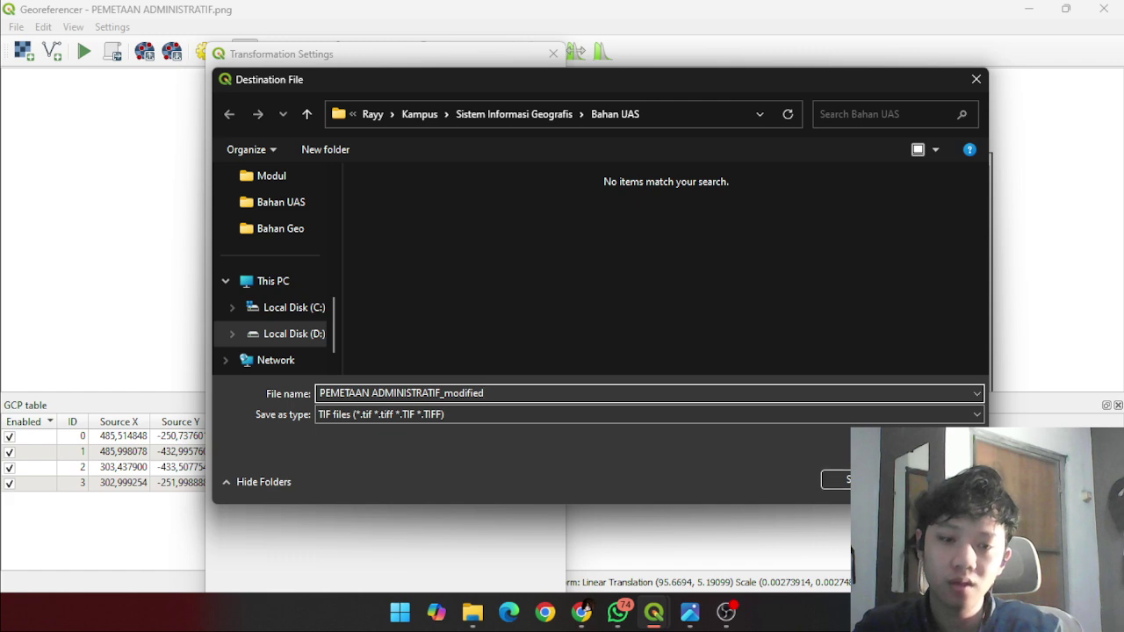
key("Return")
left_click_drag(336, 54, 337, 13)
left_click(378, 585)
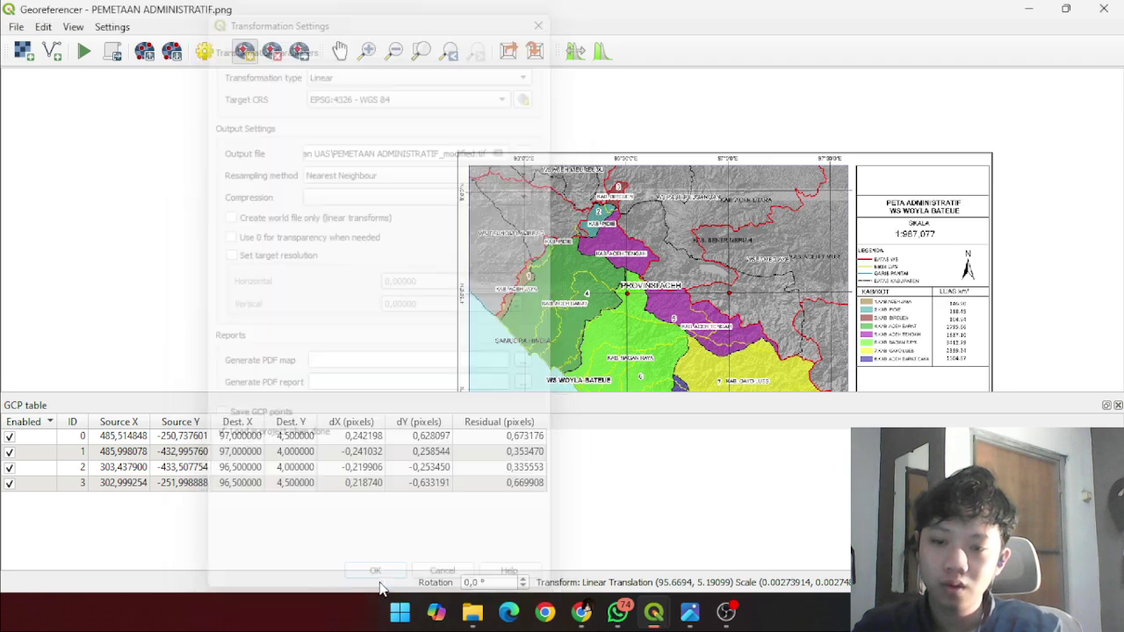
- Run the georeferencing, then close the Georeferencer and save the control points as the GCP file PEMETAAN ADMINISTRATIF.png in Bahan UAS
left_click(85, 53)
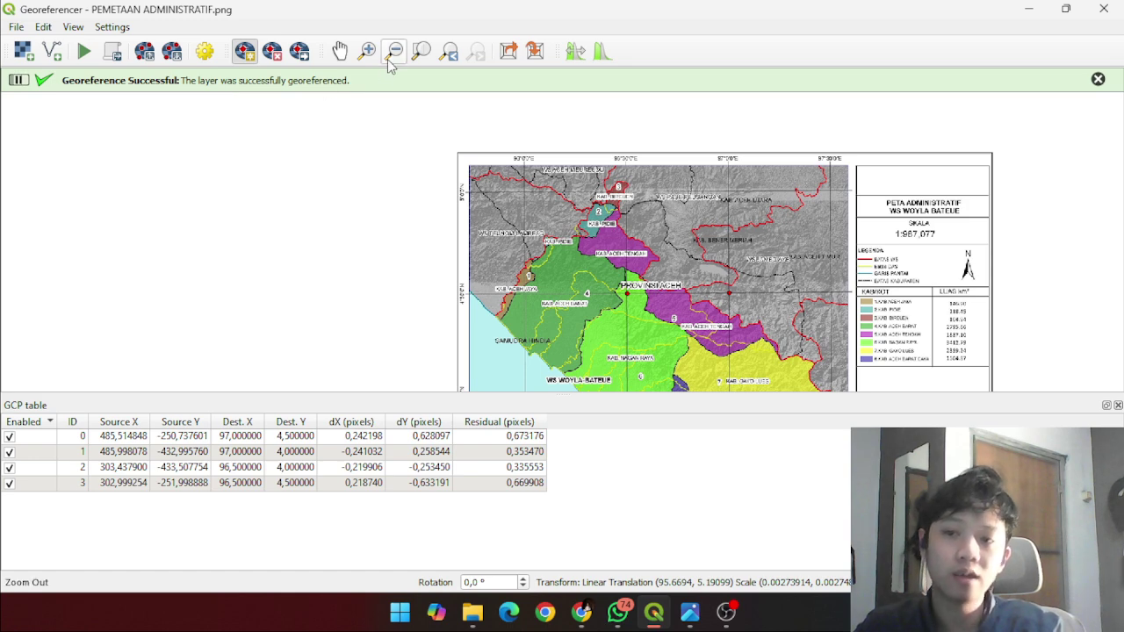
left_click(1104, 9)
left_click(493, 324)
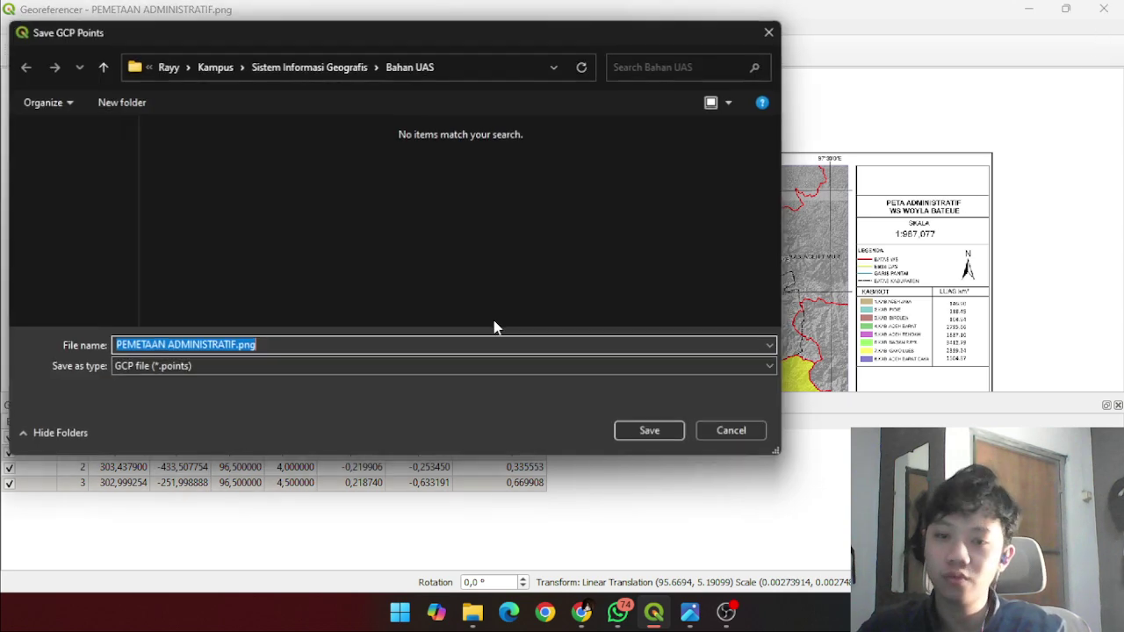
left_click(651, 431)
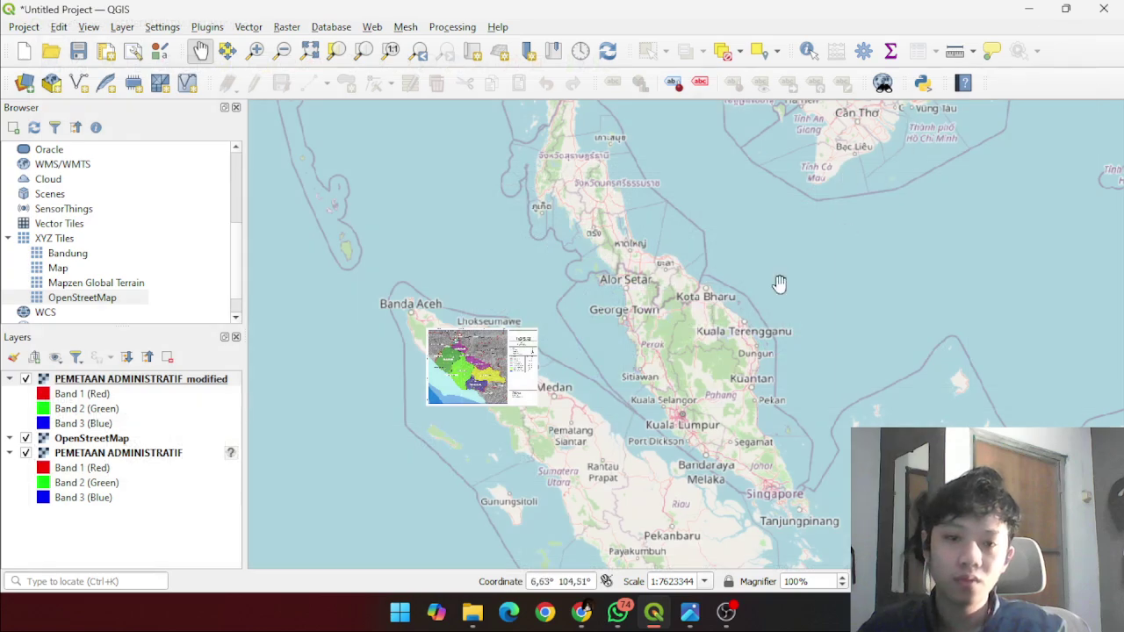
- Hide the original PEMETAAN ADMINISTRATIF layer, compare the modified layer with OpenStreetMap by toggling its visibility, and collapse its band list
scroll(489, 413, "up", 4)
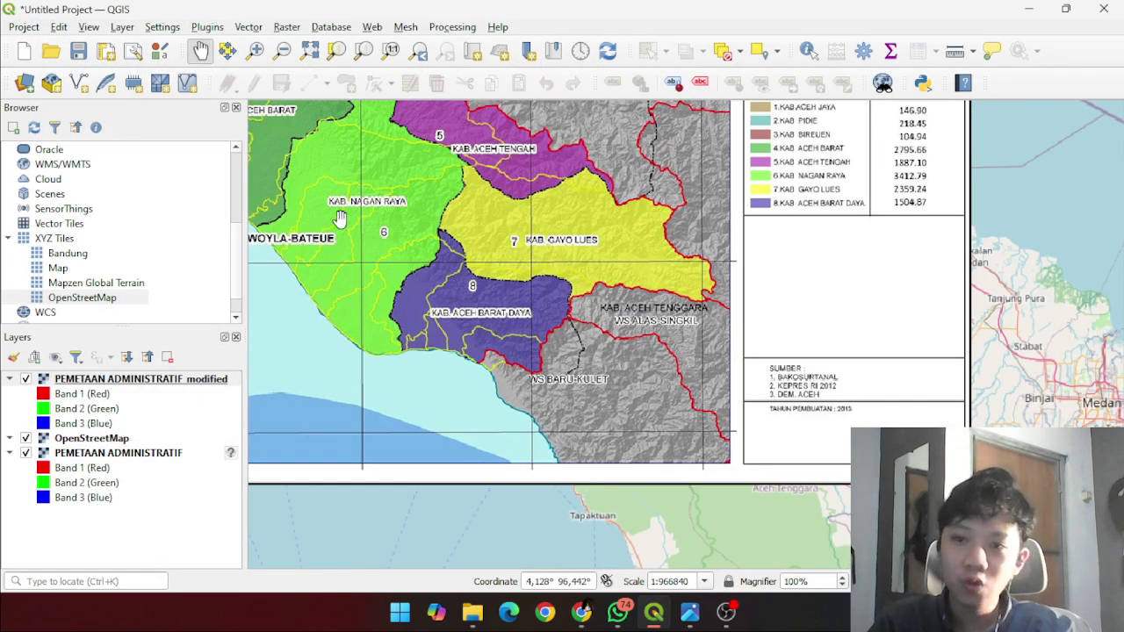
left_click(25, 453)
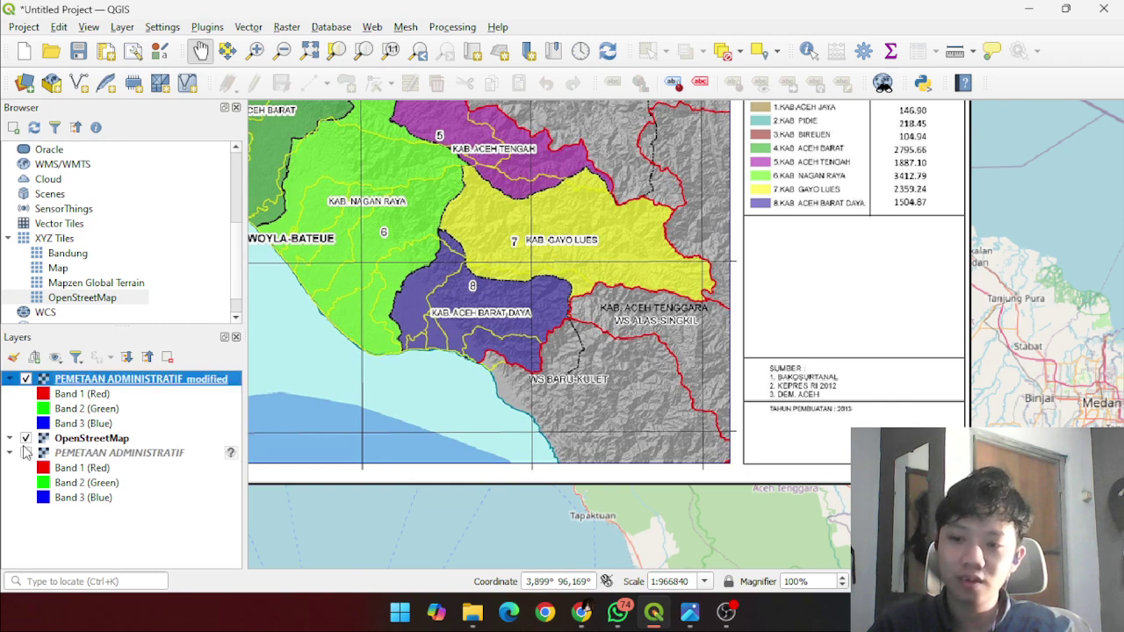
left_click(25, 379)
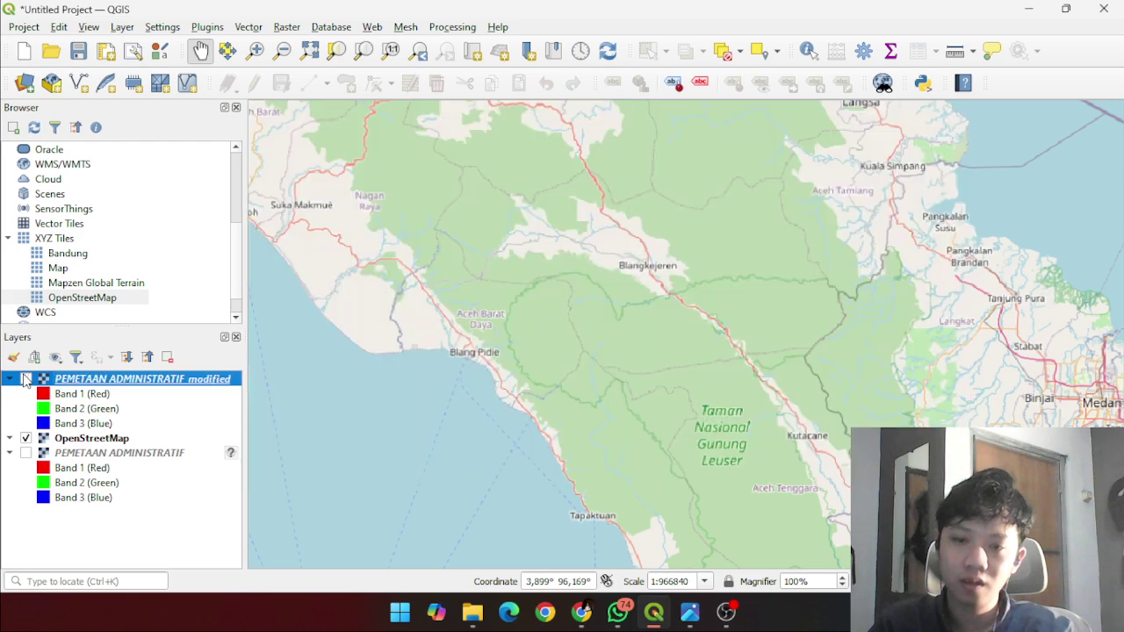
left_click(26, 378)
left_click(25, 378)
left_click(26, 379)
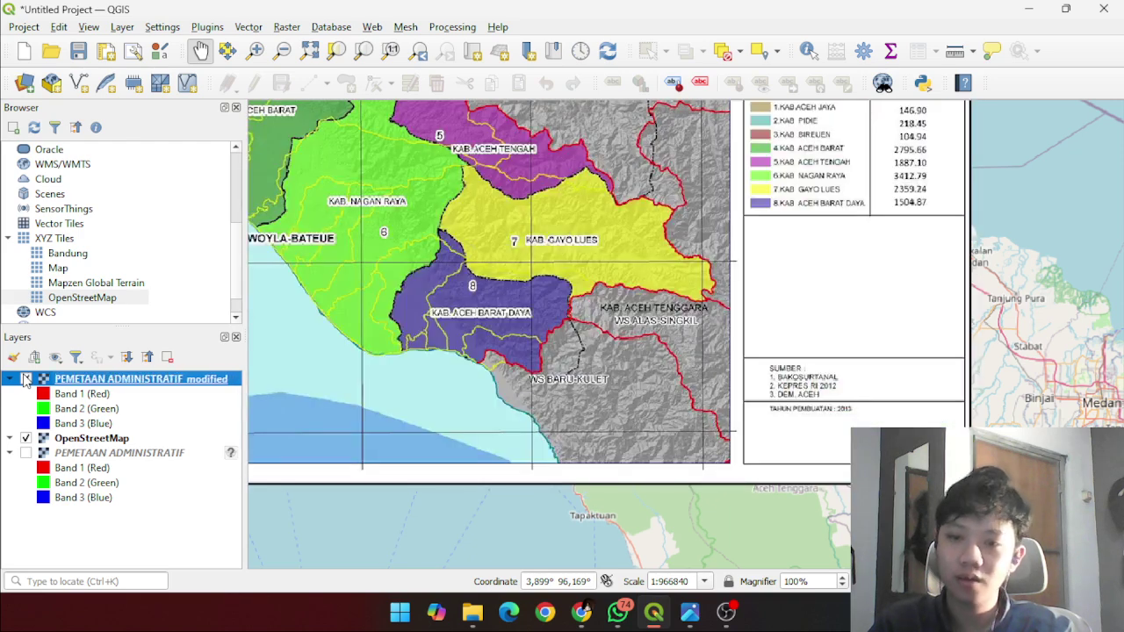
left_click(10, 378)
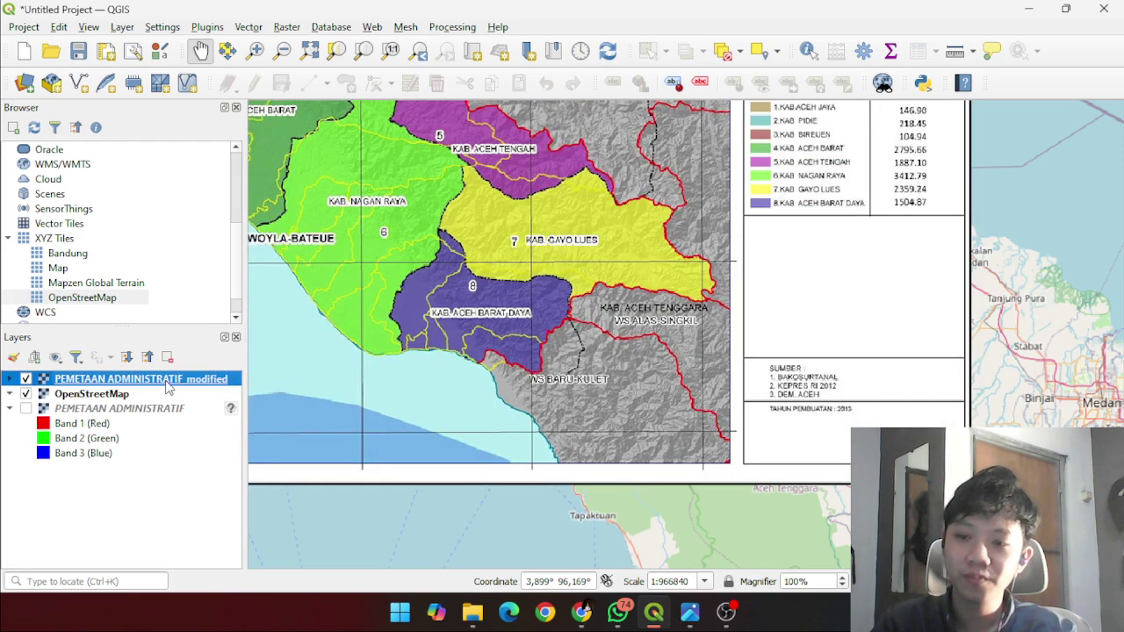
- Examine the districts and legend of the georeferenced administrative map over the OpenStreetMap base
scroll(481, 302, "up", 1)
scroll(297, 262, "down", 1)
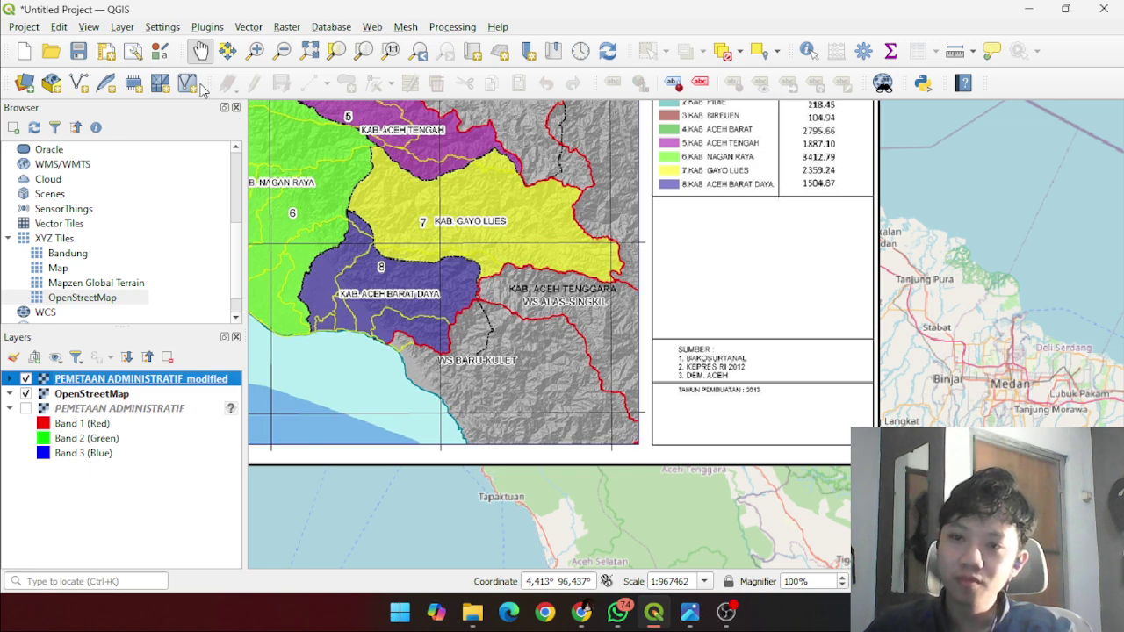
left_click_drag(400, 334, 528, 431)
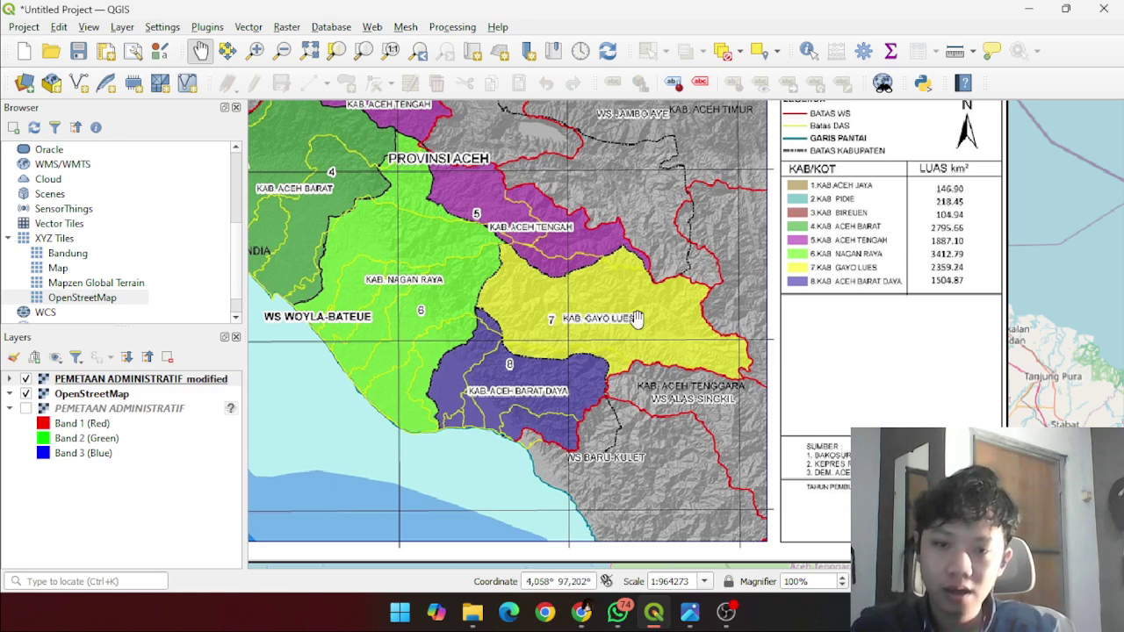
scroll(629, 326, "up", 1)
scroll(628, 327, "down", 1)
left_click_drag(629, 327, 567, 458)
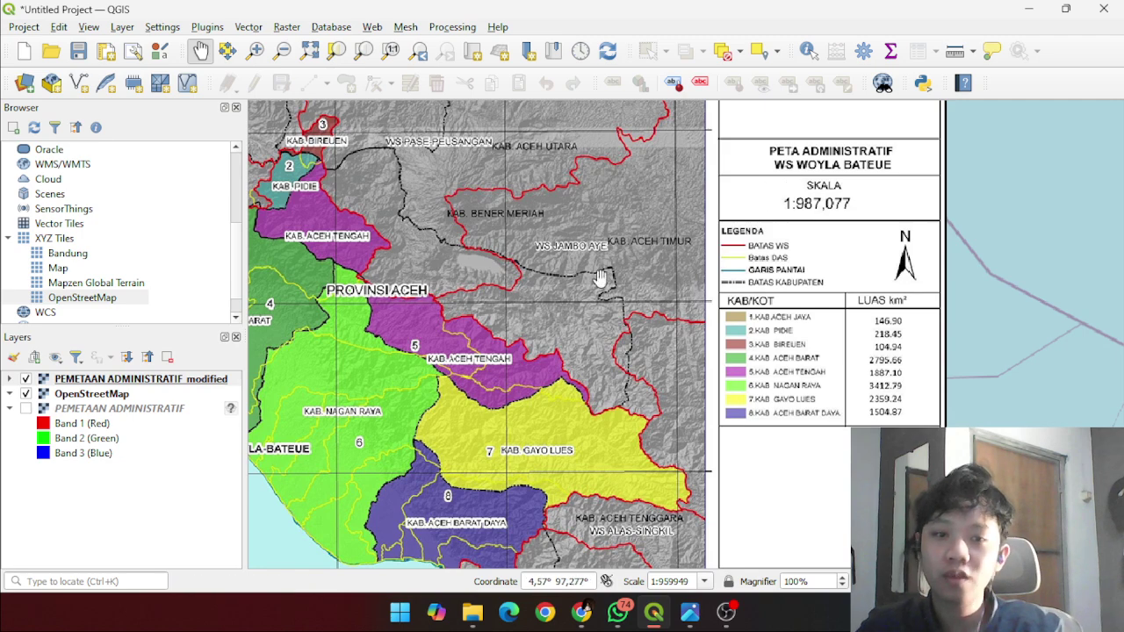
left_click_drag(545, 347, 620, 228)
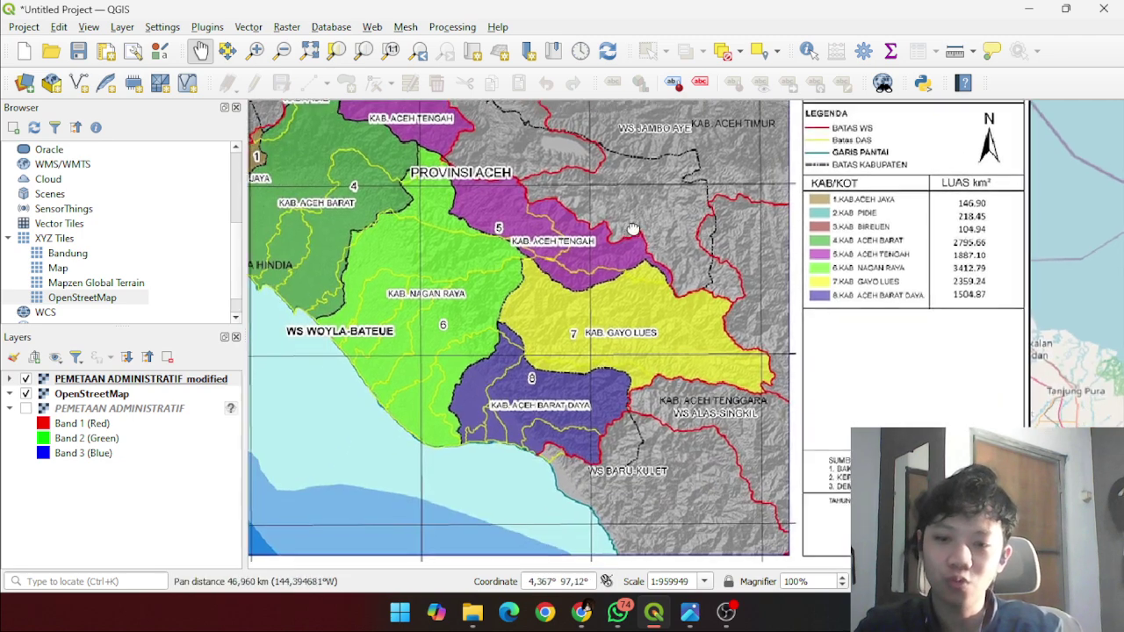
- Compare the Kab. Aceh Barat Daya coastline with OpenStreetMap by temporarily hiding the PEMETAAN ADMINISTRATIF_modified layer
left_click_drag(485, 440, 481, 412)
scroll(482, 413, "up", 2)
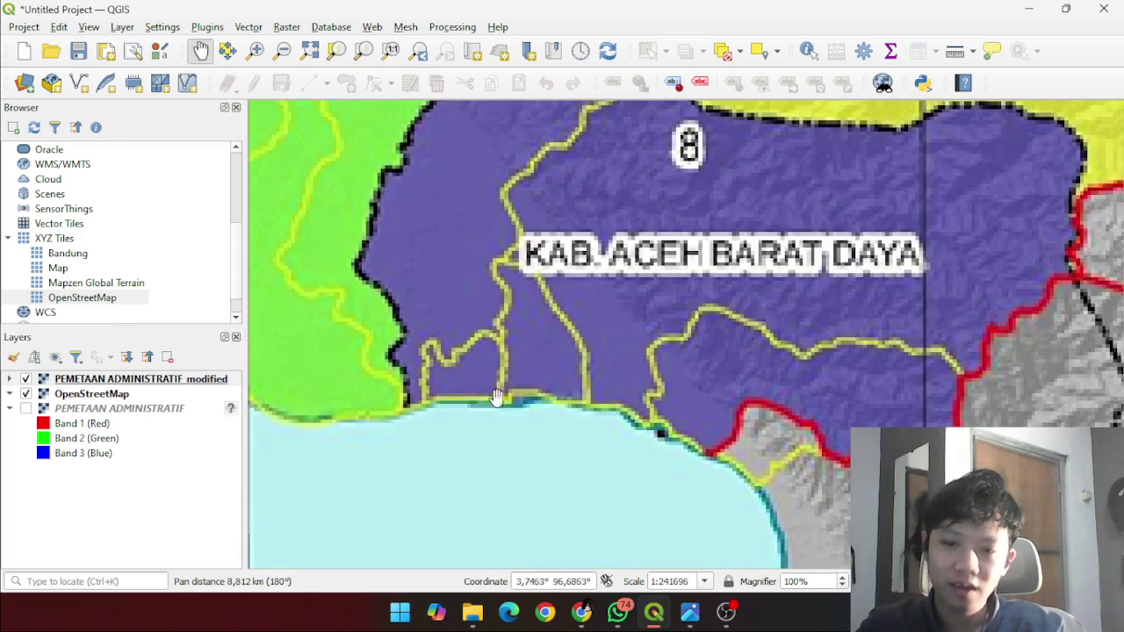
scroll(540, 327, "down", 1)
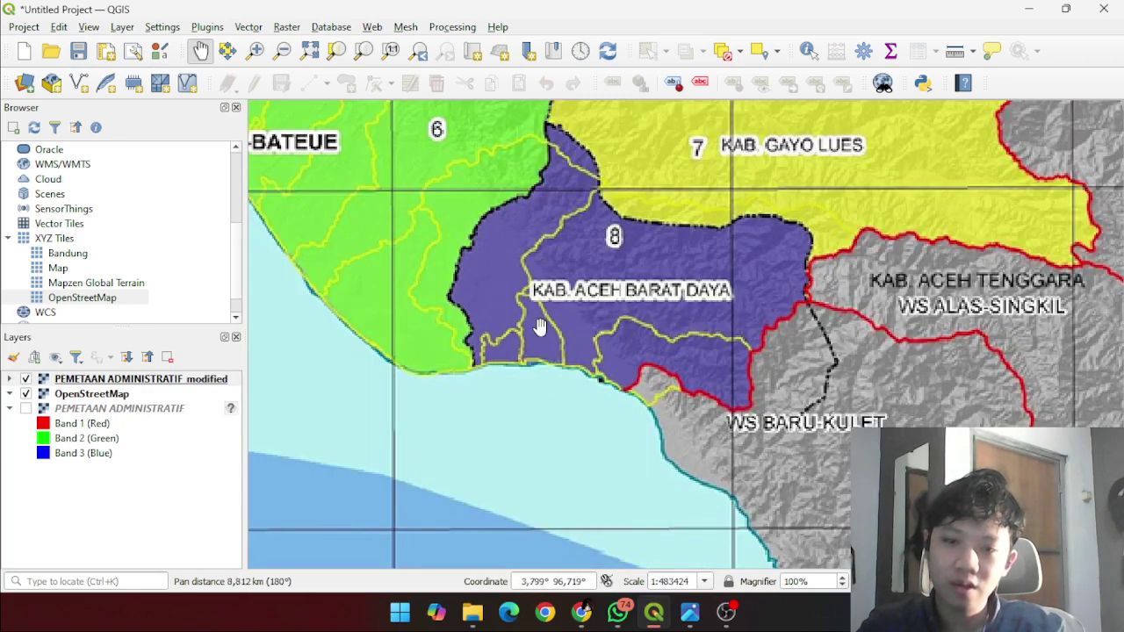
left_click(26, 379)
scroll(596, 344, "down", 1)
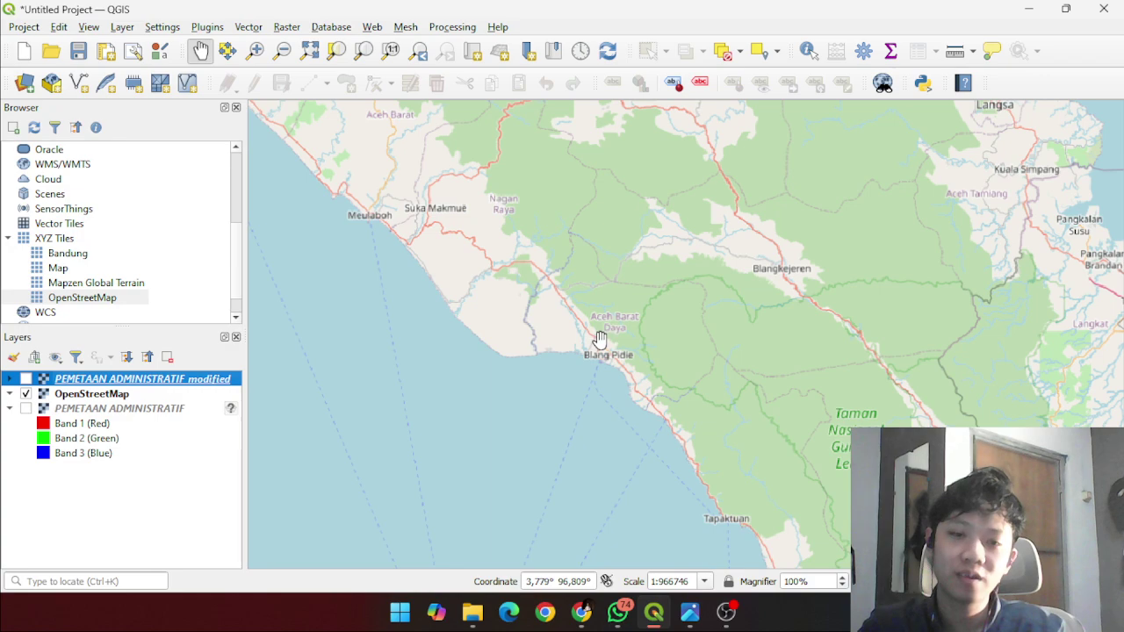
scroll(598, 339, "down", 1)
scroll(598, 335, "up", 2)
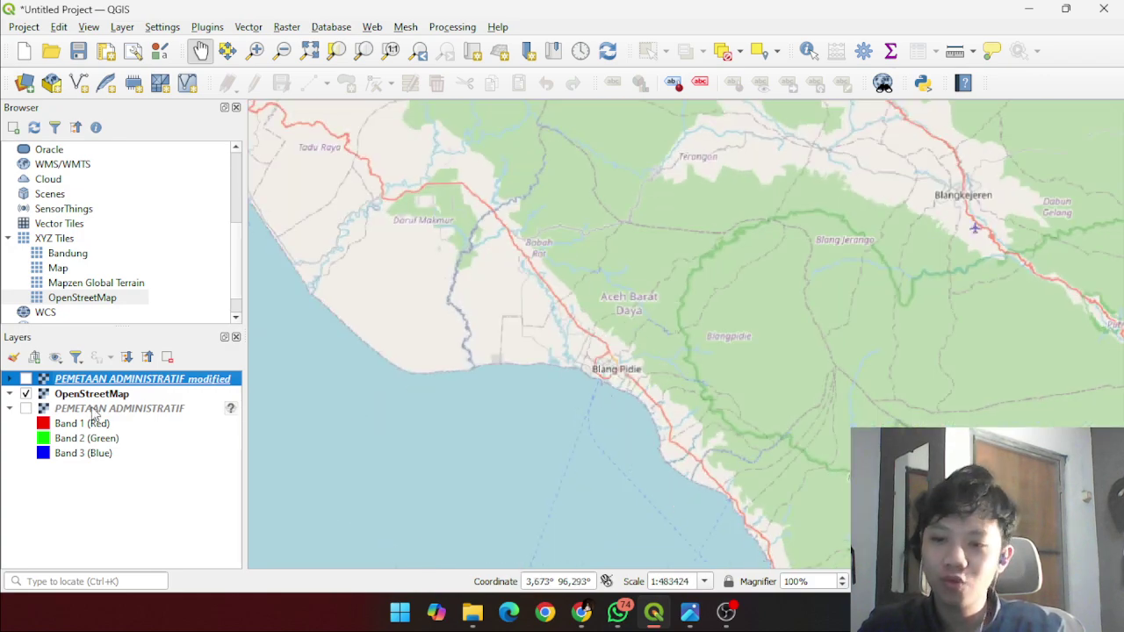
left_click(25, 379)
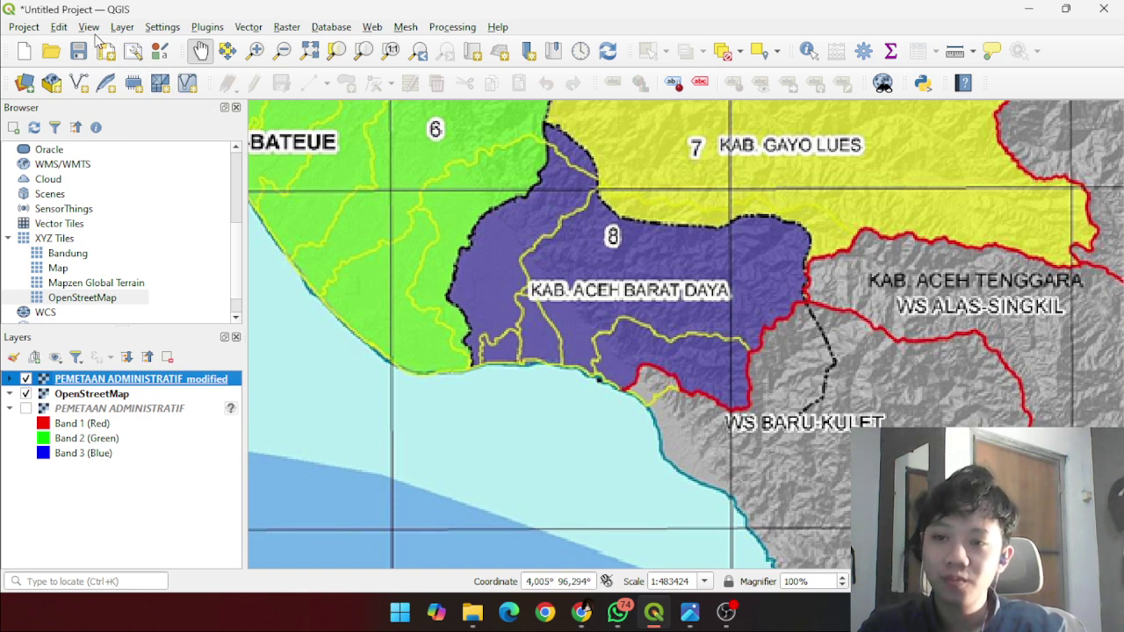
- Start a new shapefile layer with the file name Pemetaan 1
left_click(122, 27)
mouse_move(149, 64)
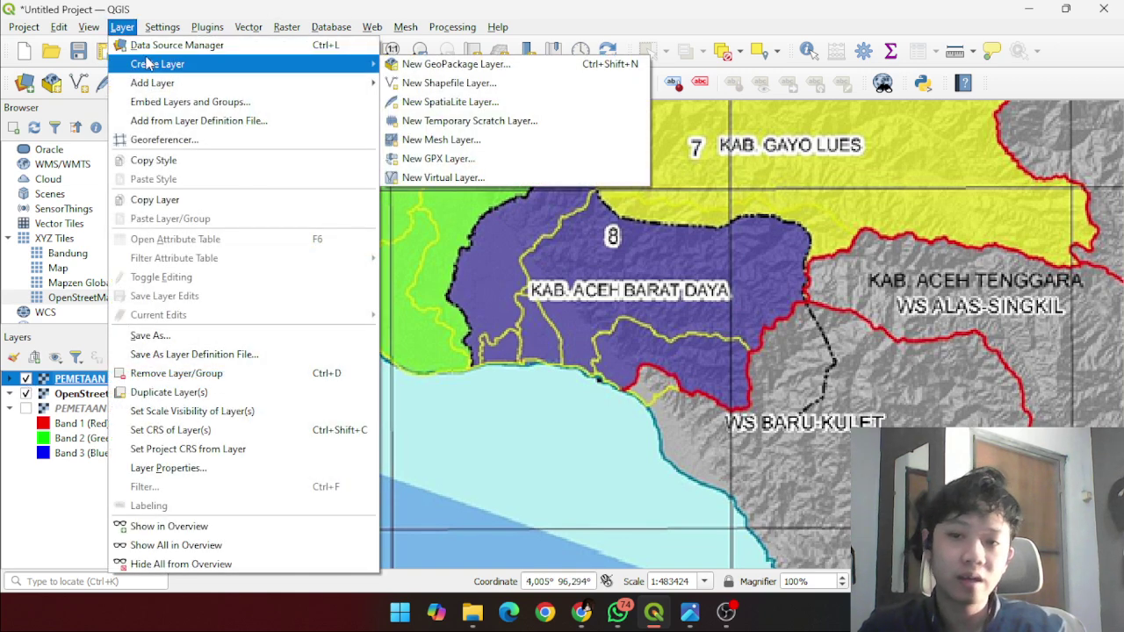
left_click(450, 82)
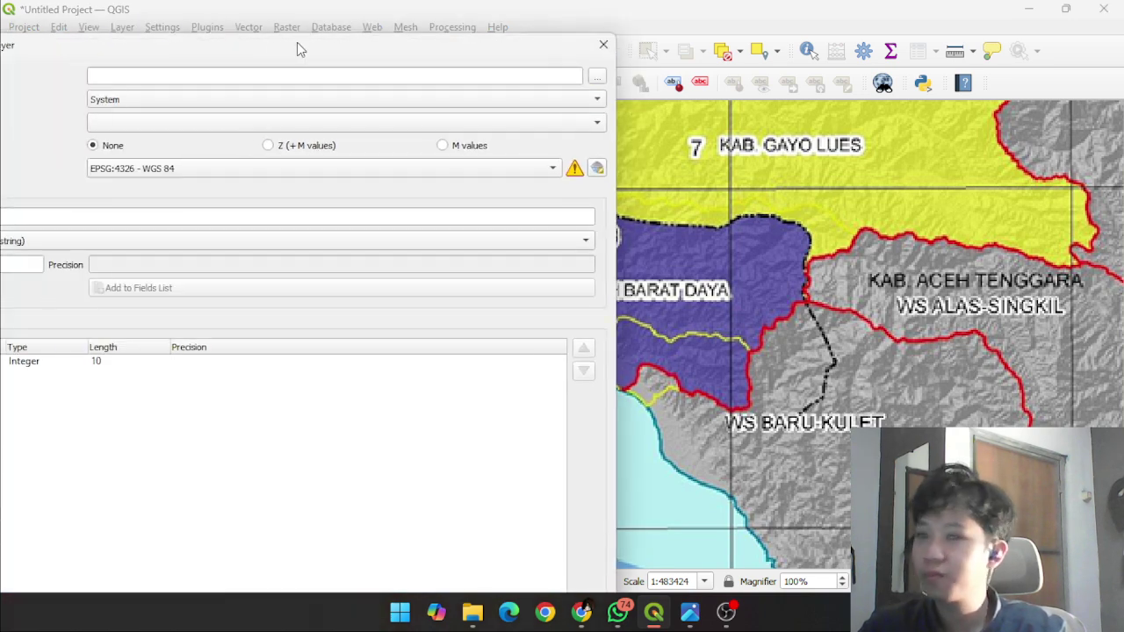
left_click_drag(295, 45, 646, 83)
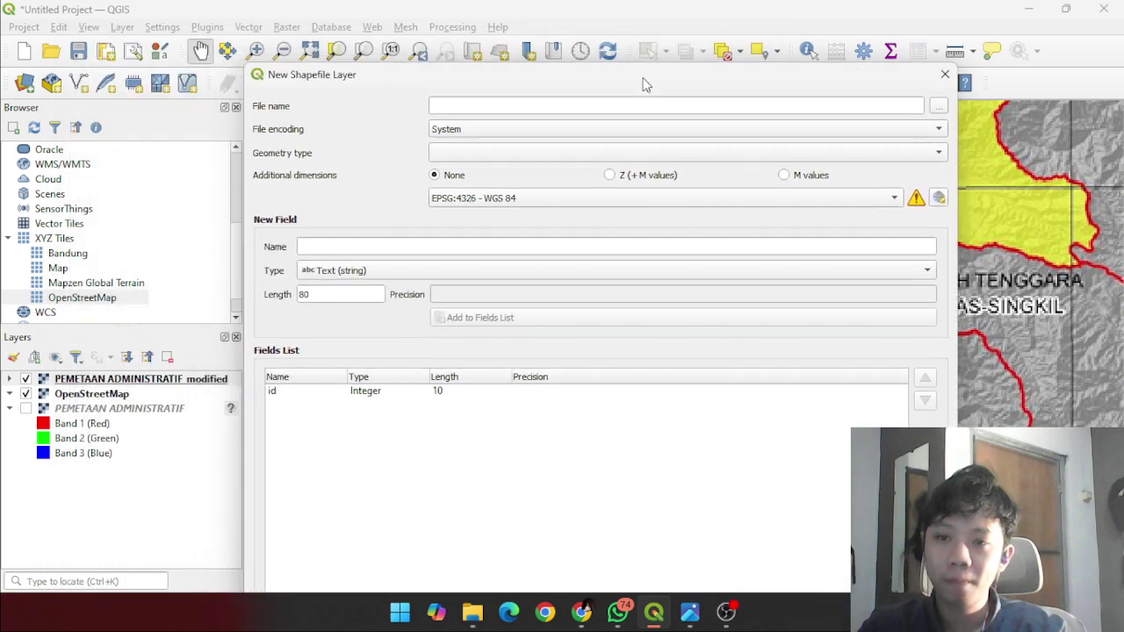
left_click(600, 106)
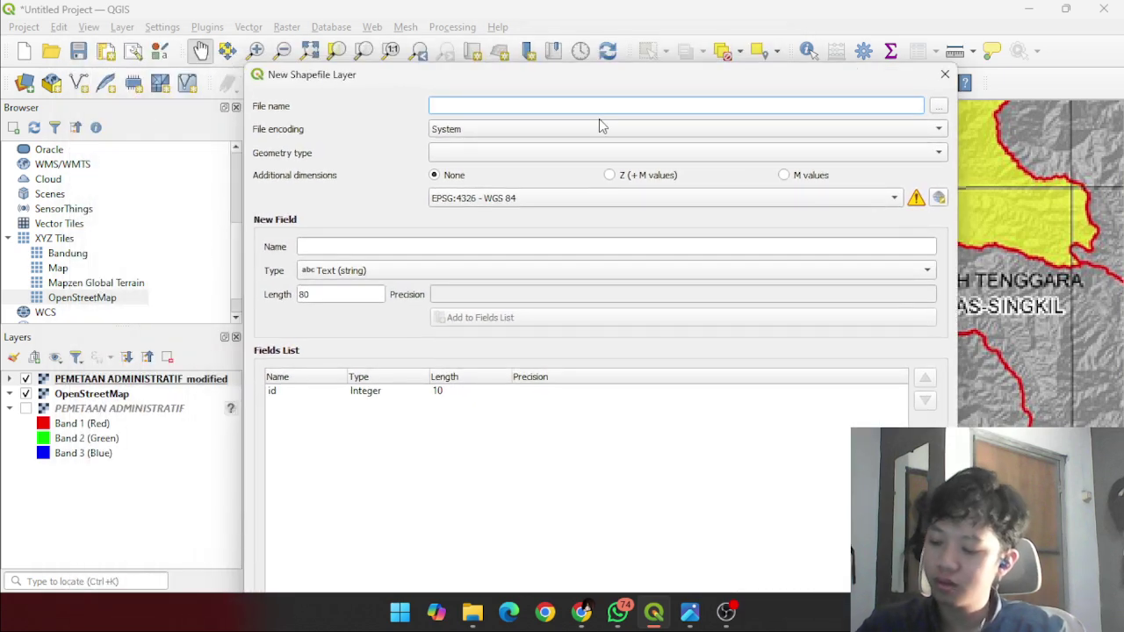
type("pEME")
key("BackSpace")
key("BackSpace")
key("BackSpace")
key("BackSpace")
type("P")
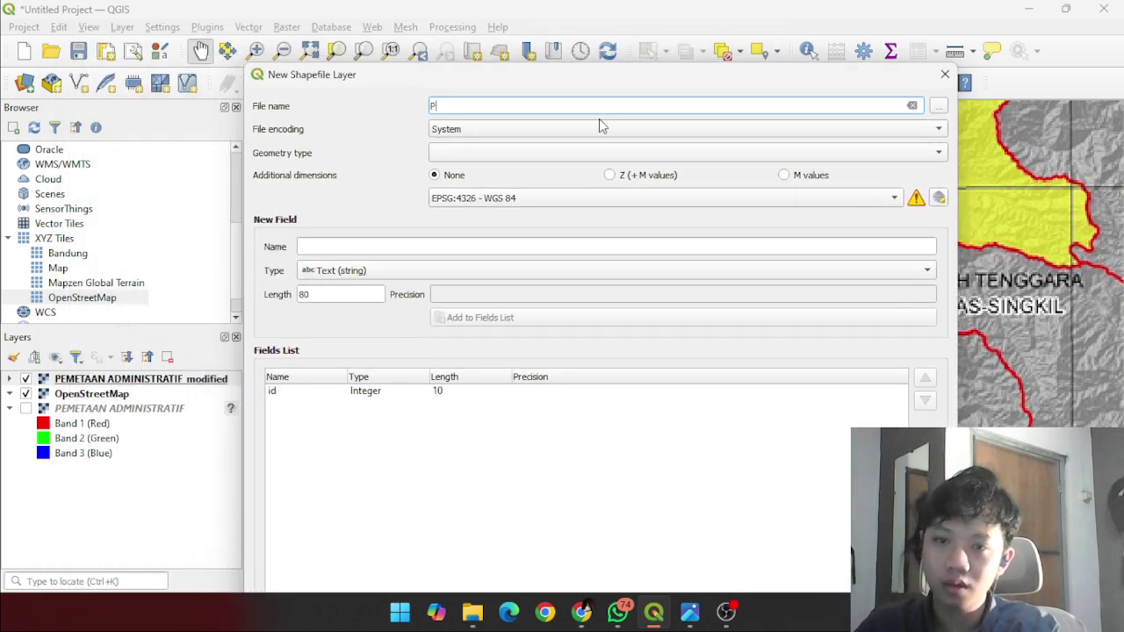
type("emetaan 1")
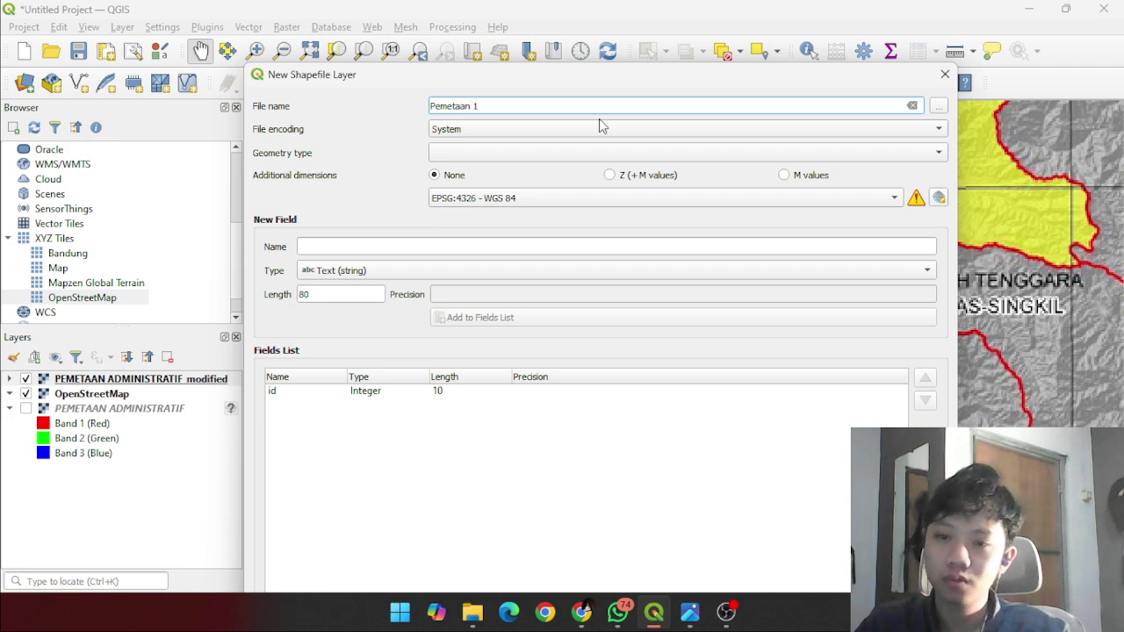
- Set the new shapefile's geometry type to Polygon and its coordinate system to EPSG:4326 - WGS 84
left_click(520, 153)
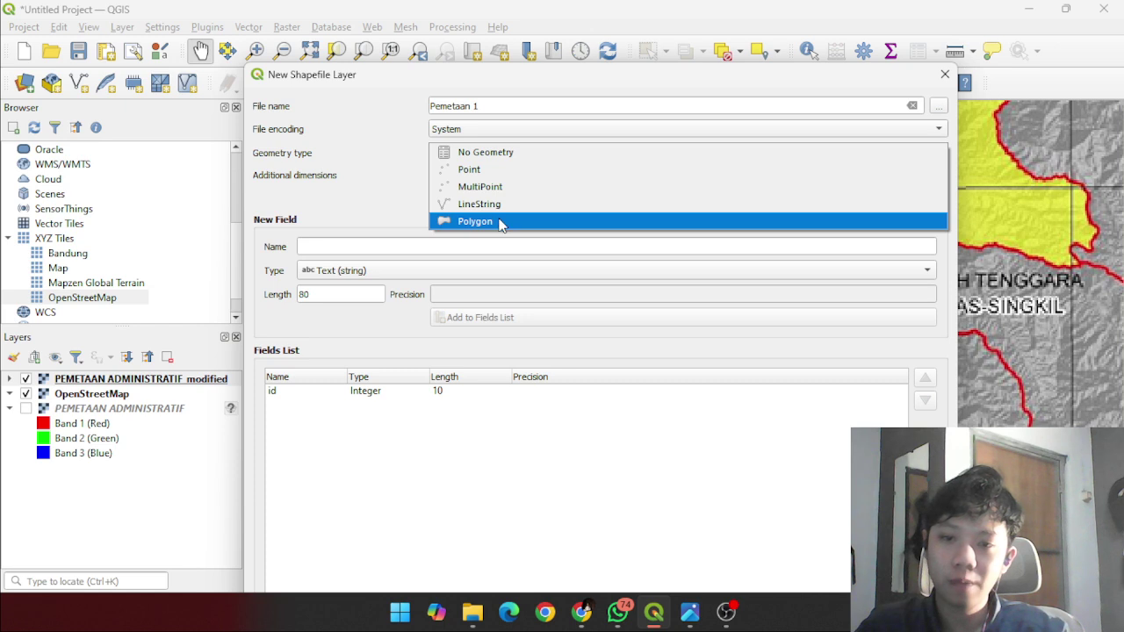
left_click(501, 220)
left_click(521, 198)
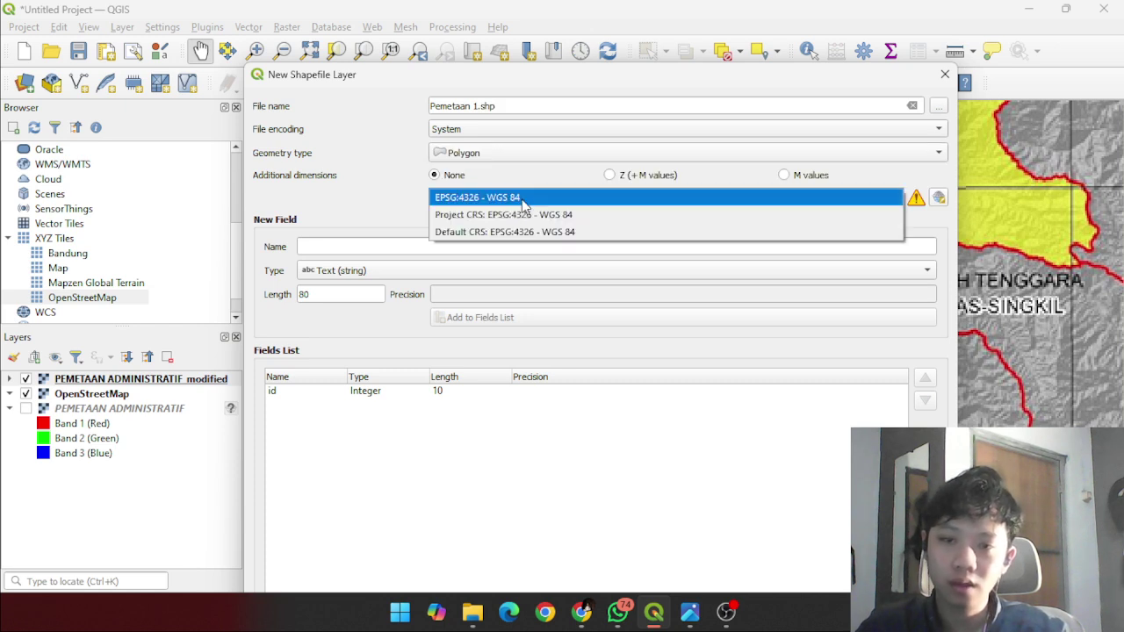
left_click(522, 199)
left_click(521, 200)
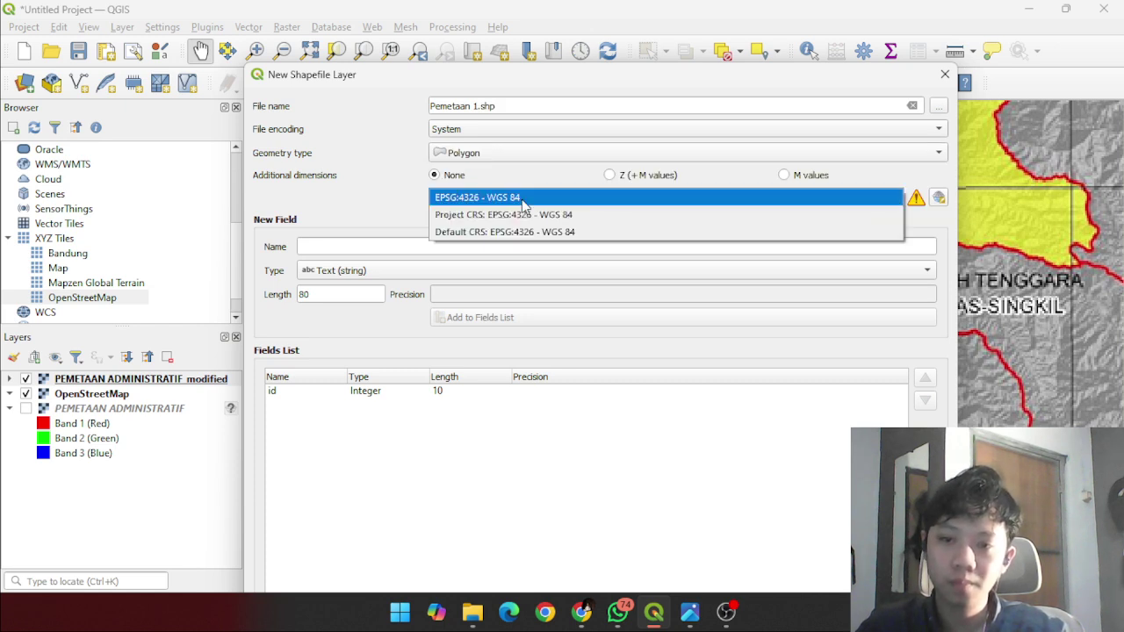
- Add a text field named Area with length 80 to the fields list and create the shapefile layer
left_click(412, 250)
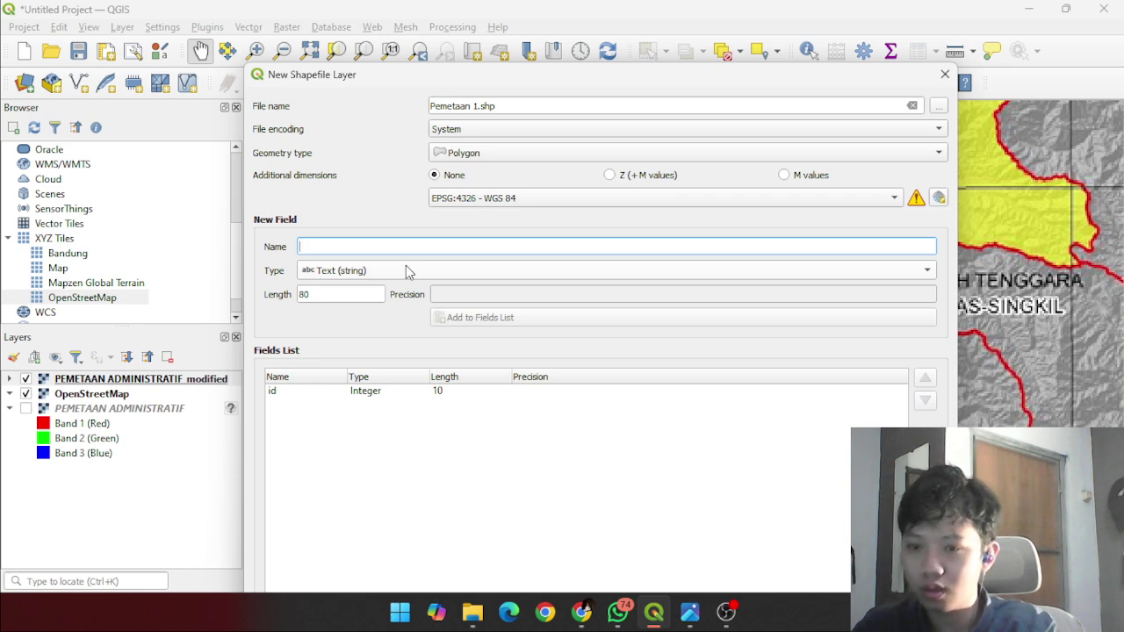
type("Area")
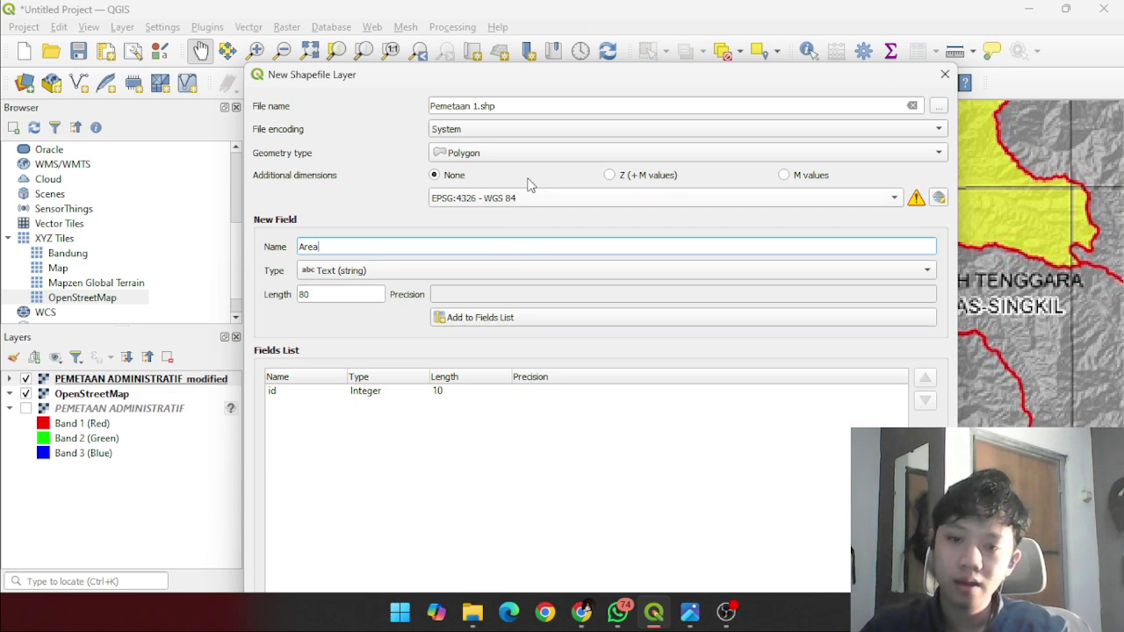
left_click_drag(529, 95, 514, 35)
left_click(494, 258)
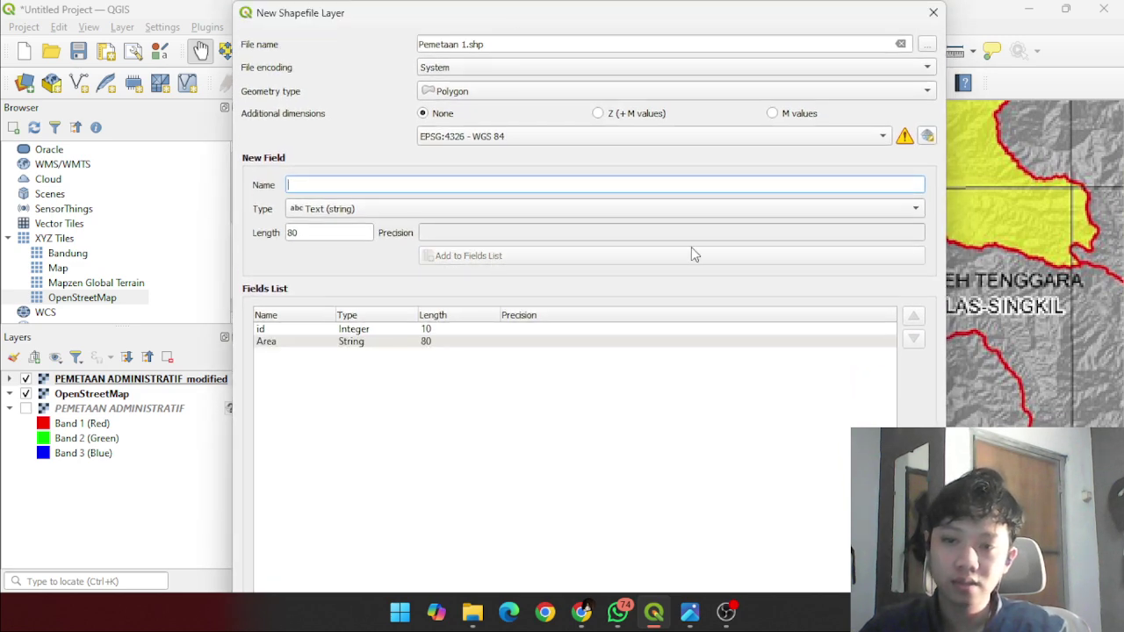
left_click_drag(807, 12, 747, 10)
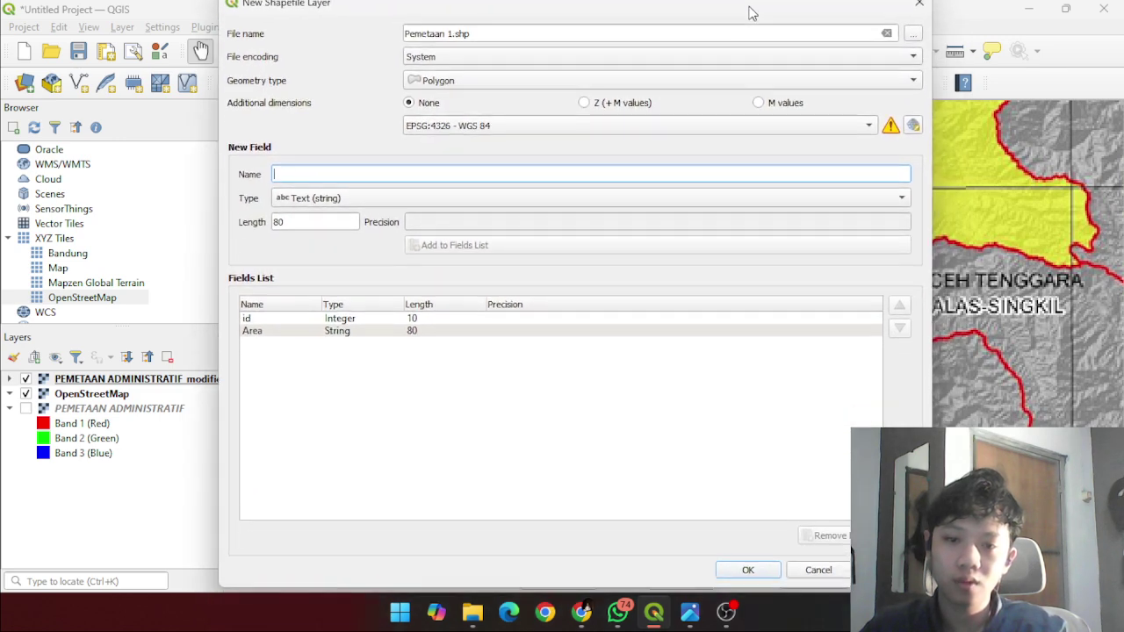
left_click(747, 581)
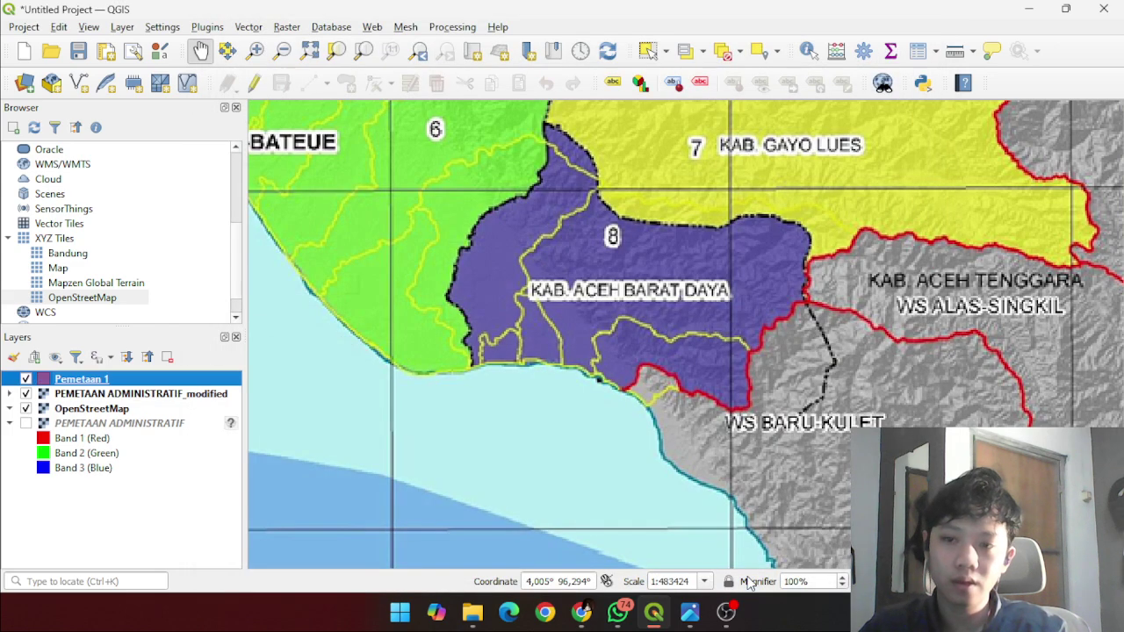
- Remove the Pemetaan 1 layer from the project
left_click_drag(644, 373, 546, 426)
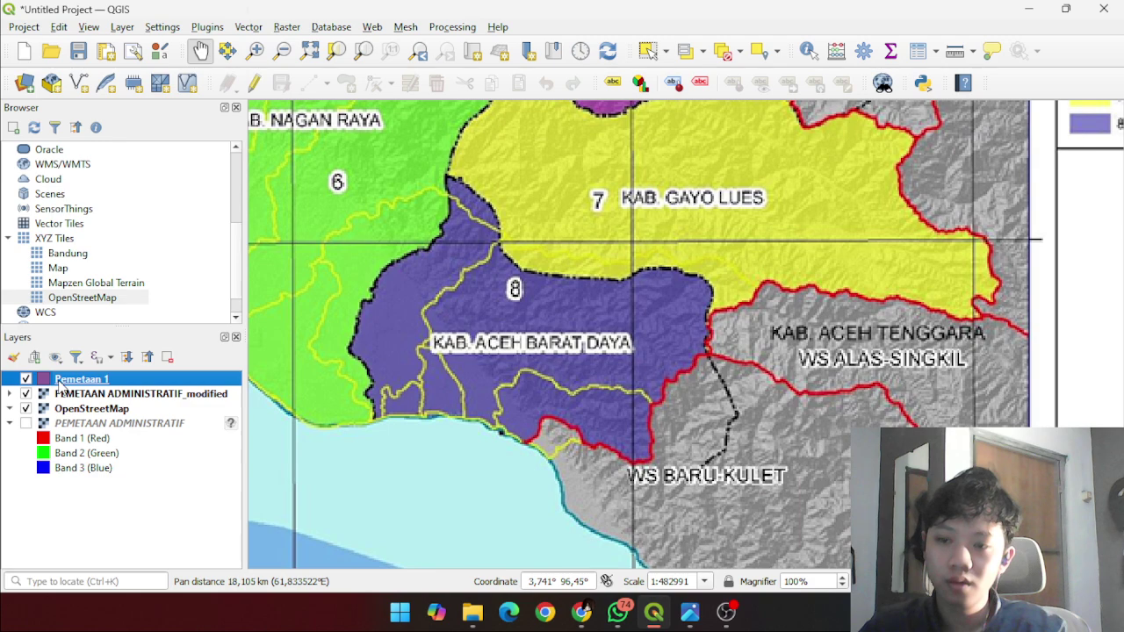
right_click(59, 381)
left_click(75, 375)
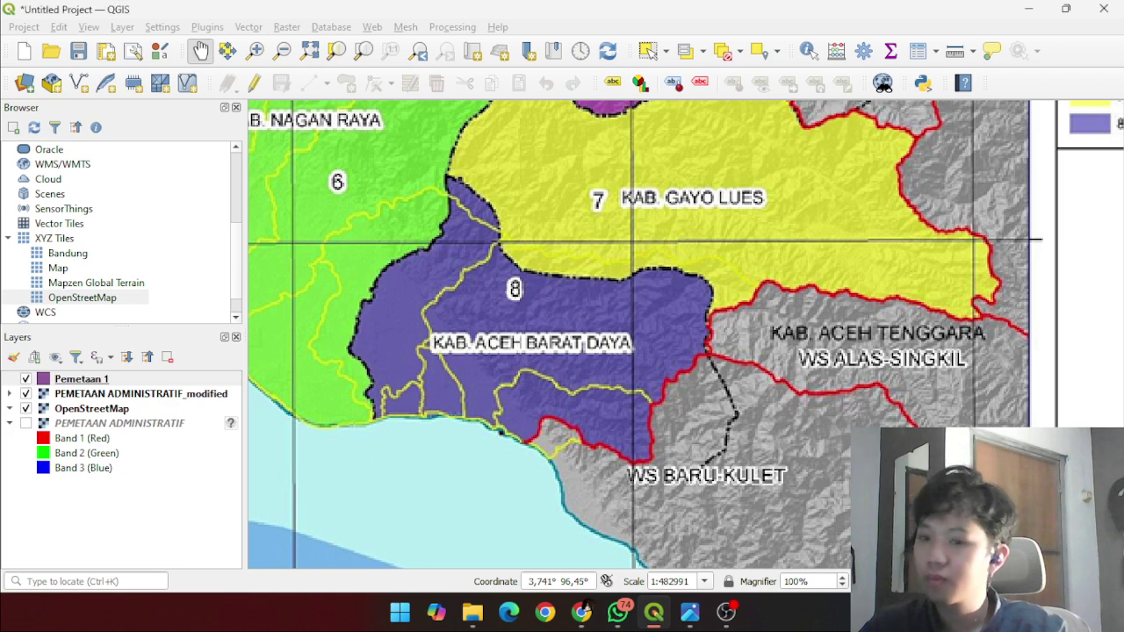
right_click(111, 386)
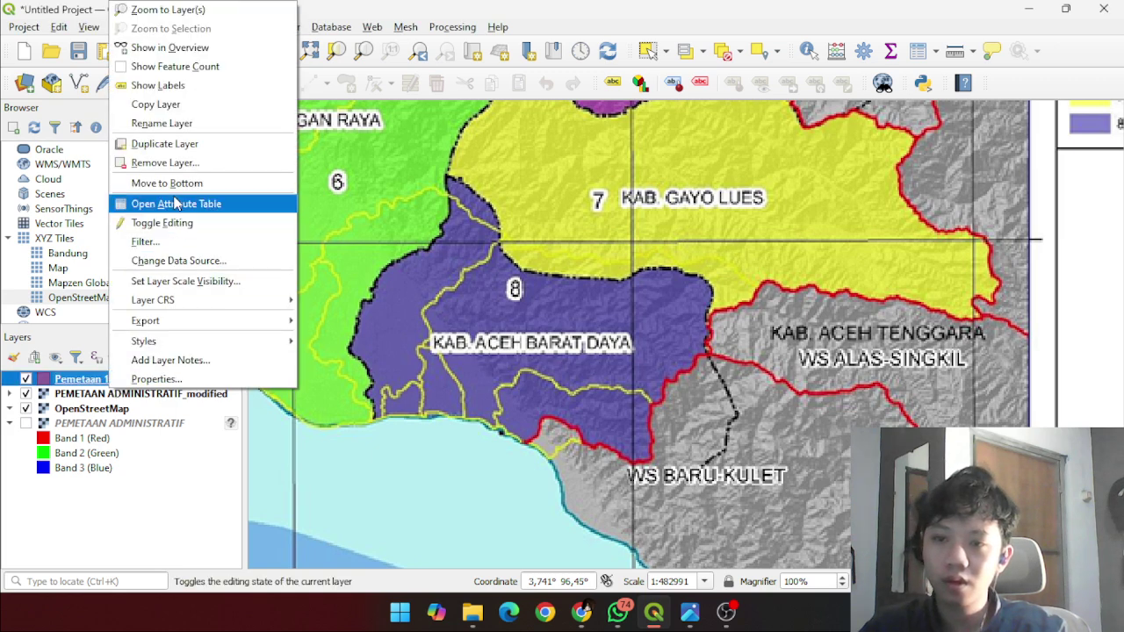
left_click(166, 163)
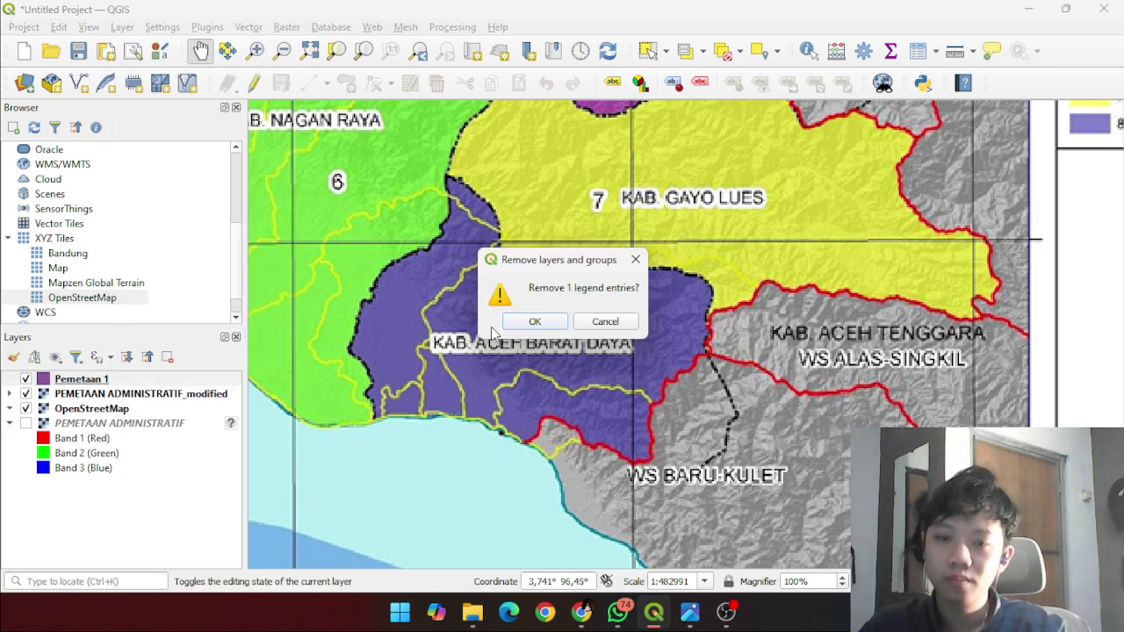
left_click(519, 324)
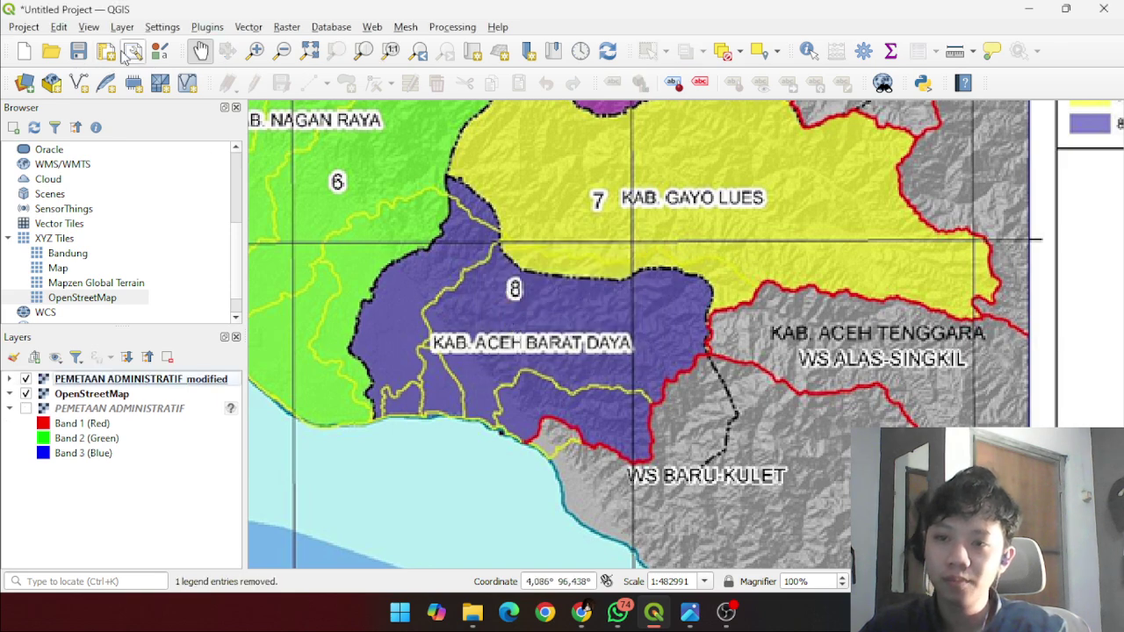
- Start a new shapefile layer with the file name Pemetaan 1 and the geometry type Polygon
left_click(122, 26)
mouse_move(145, 33)
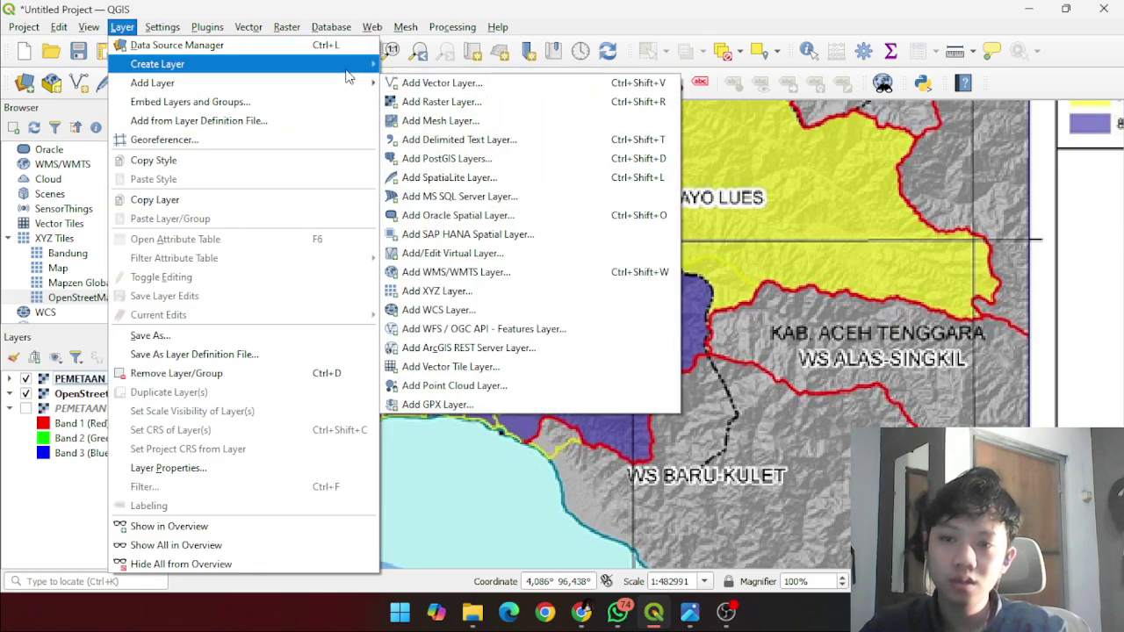
mouse_move(364, 64)
left_click(445, 89)
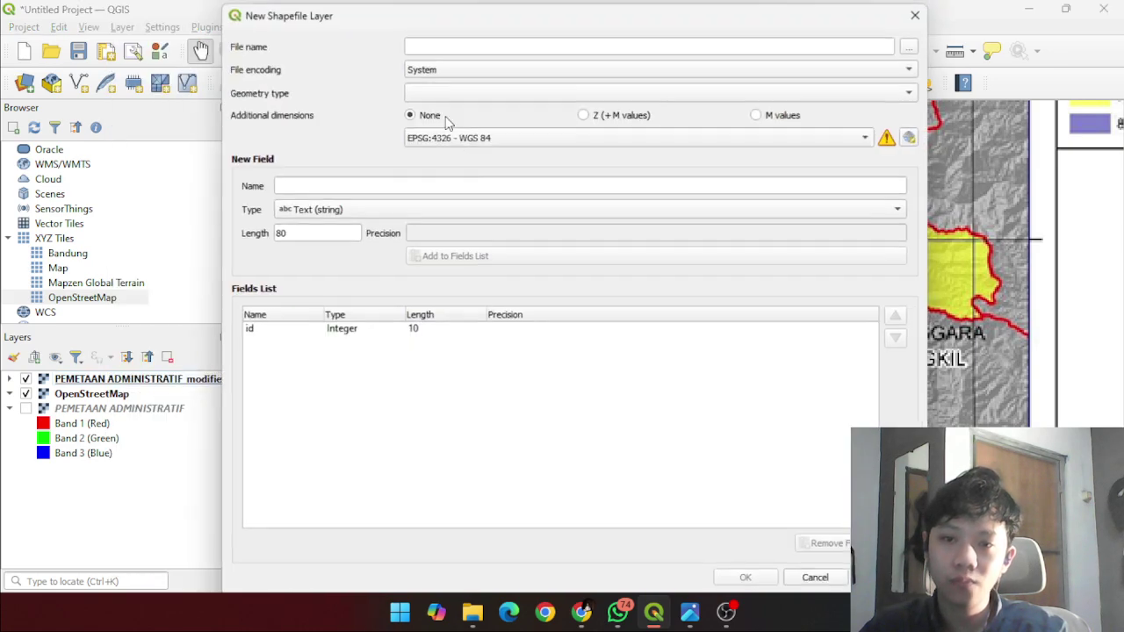
left_click(374, 184)
left_click(456, 48)
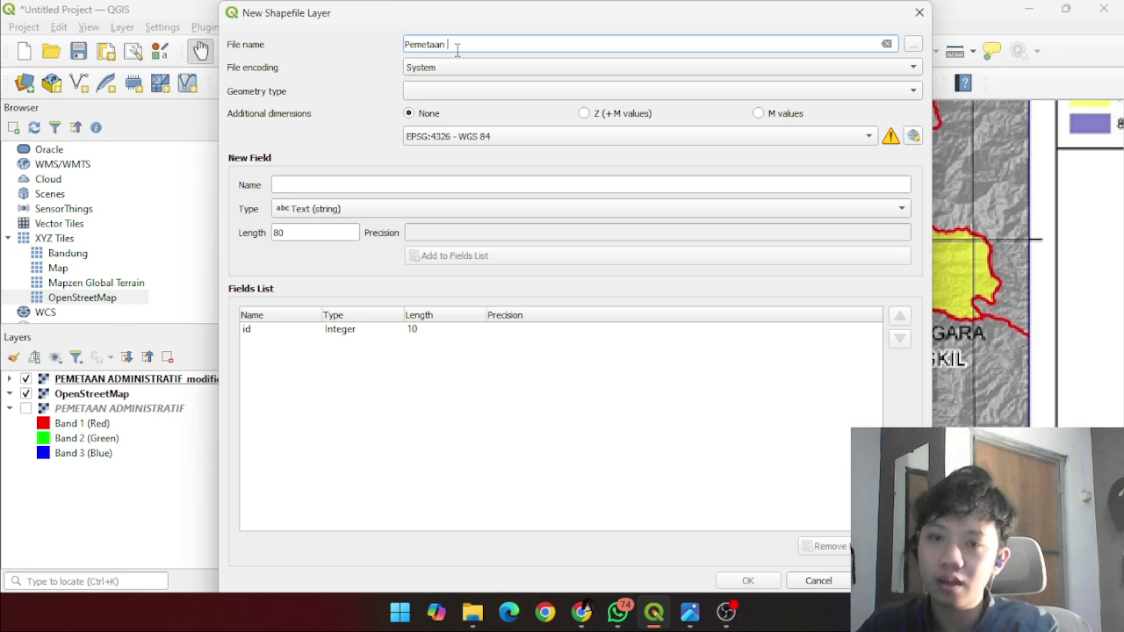
left_click(459, 90)
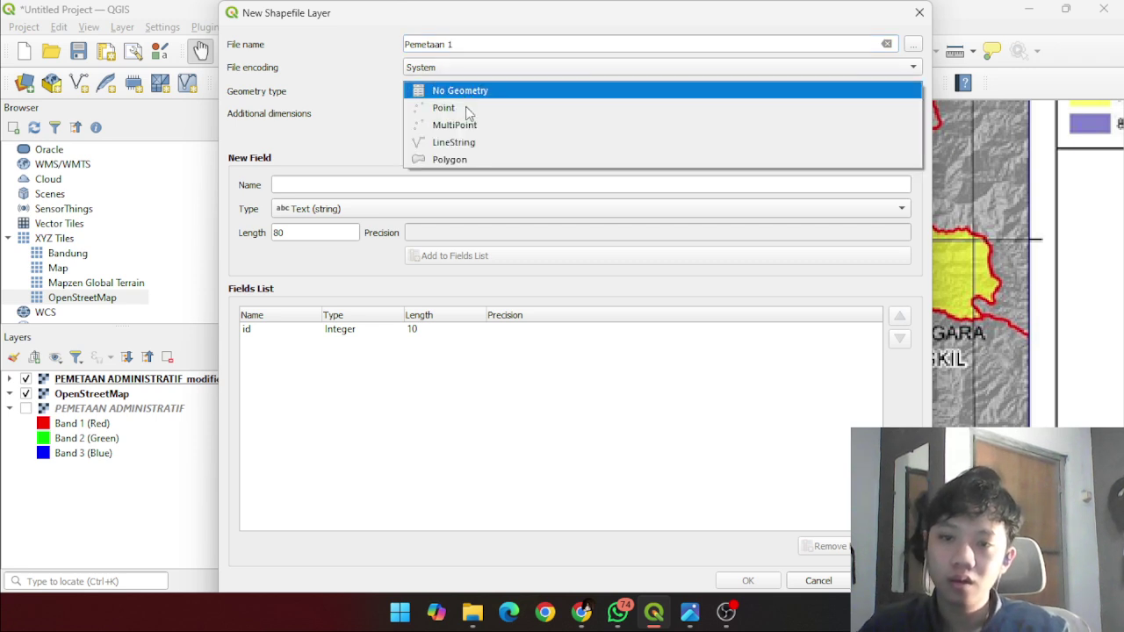
left_click(458, 160)
- Add a text field named Area with length 80 and create the shapefile, overwriting the existing Pemetaan 1 file
left_click(383, 186)
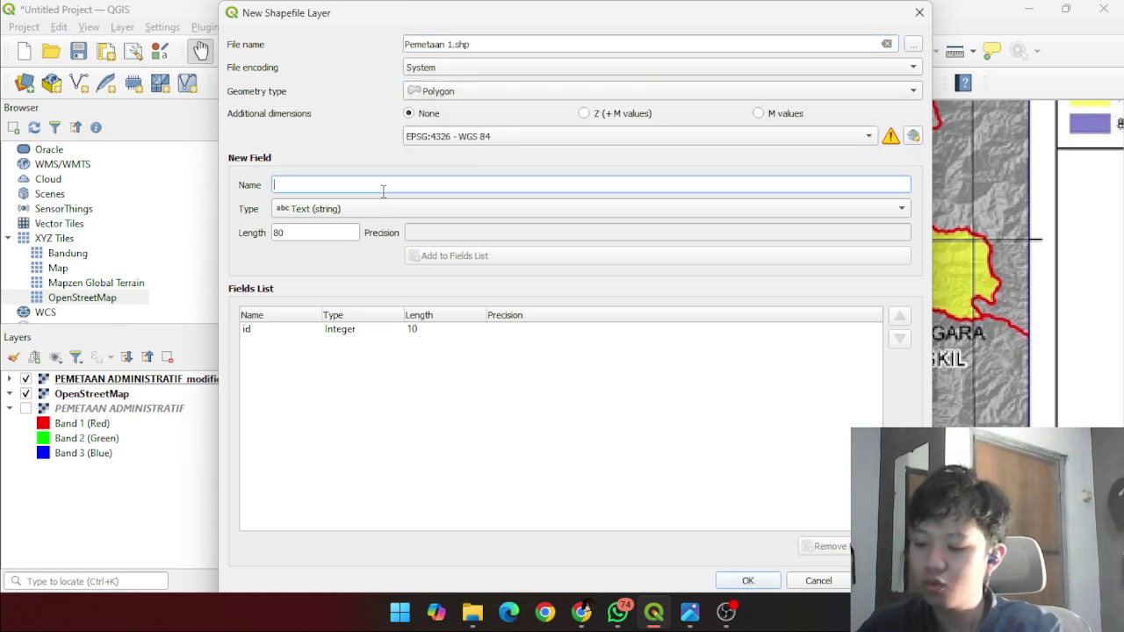
type("P")
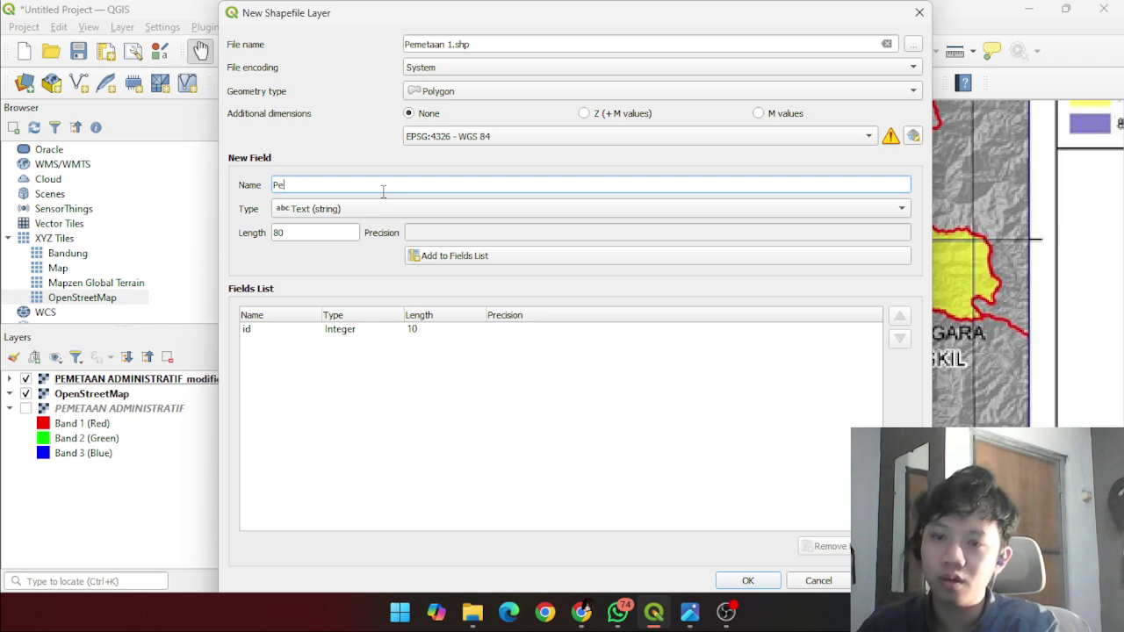
key("BackSpace")
type("Area")
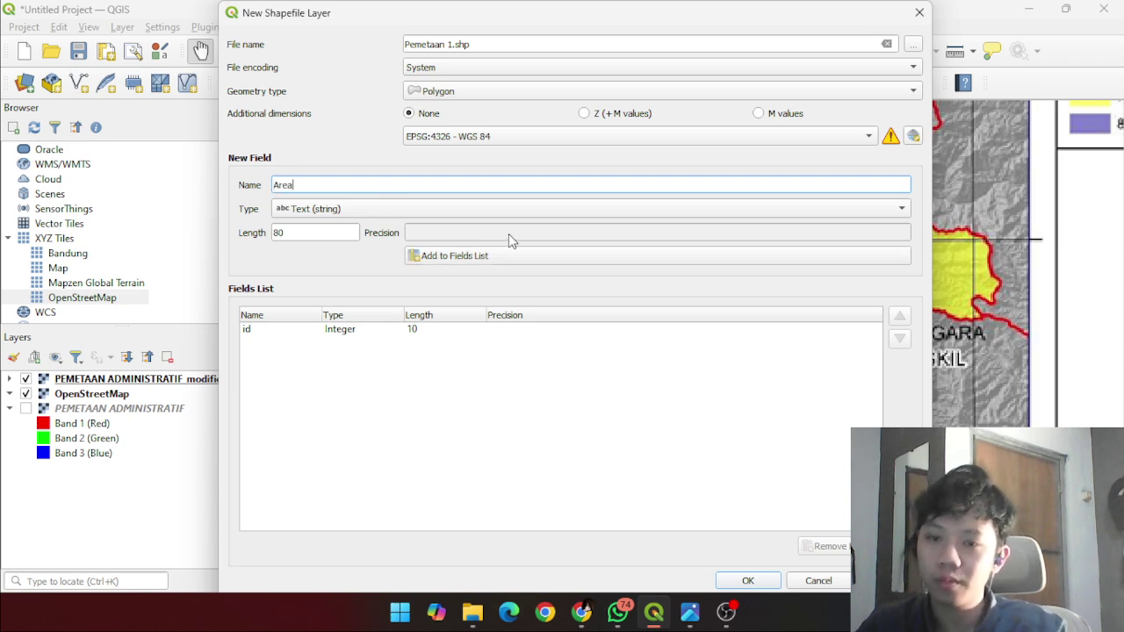
left_click(493, 258)
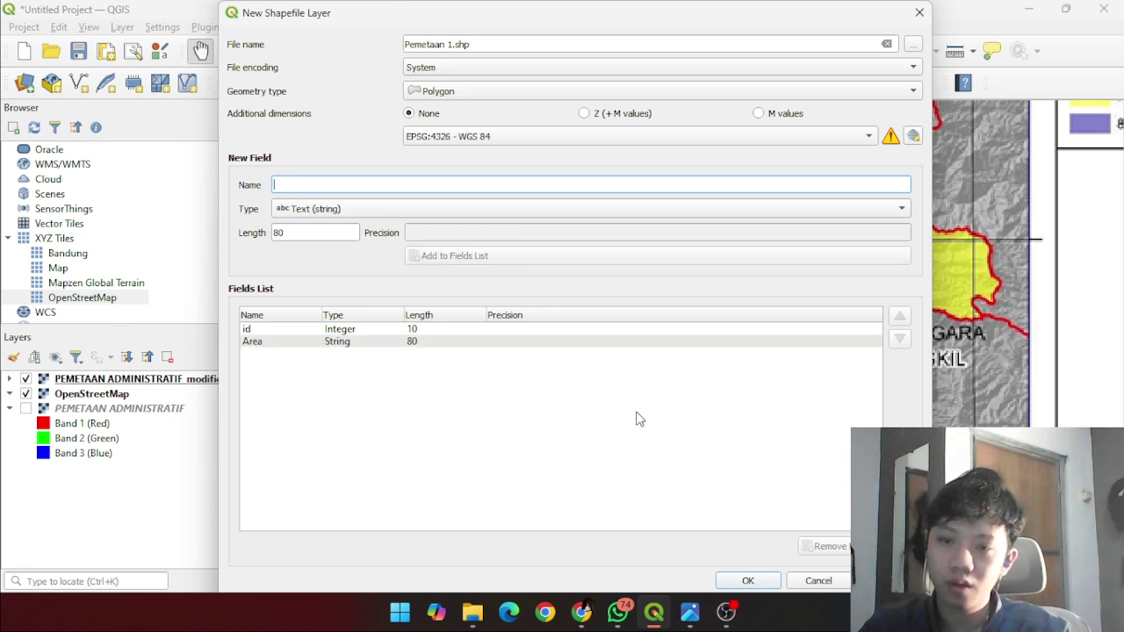
left_click(747, 581)
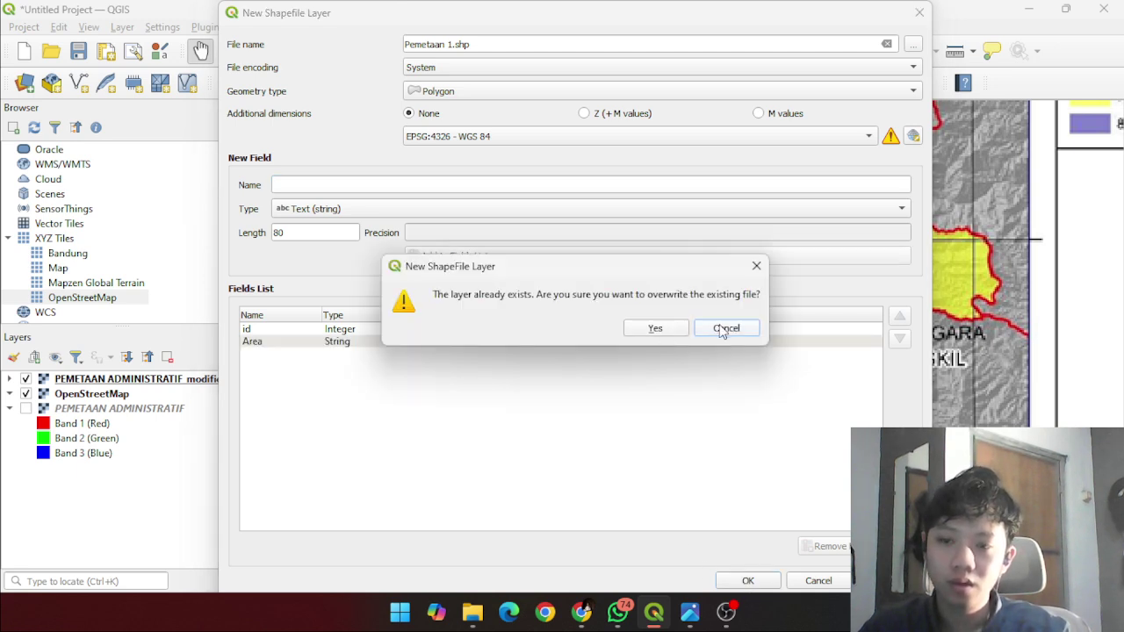
left_click(664, 332)
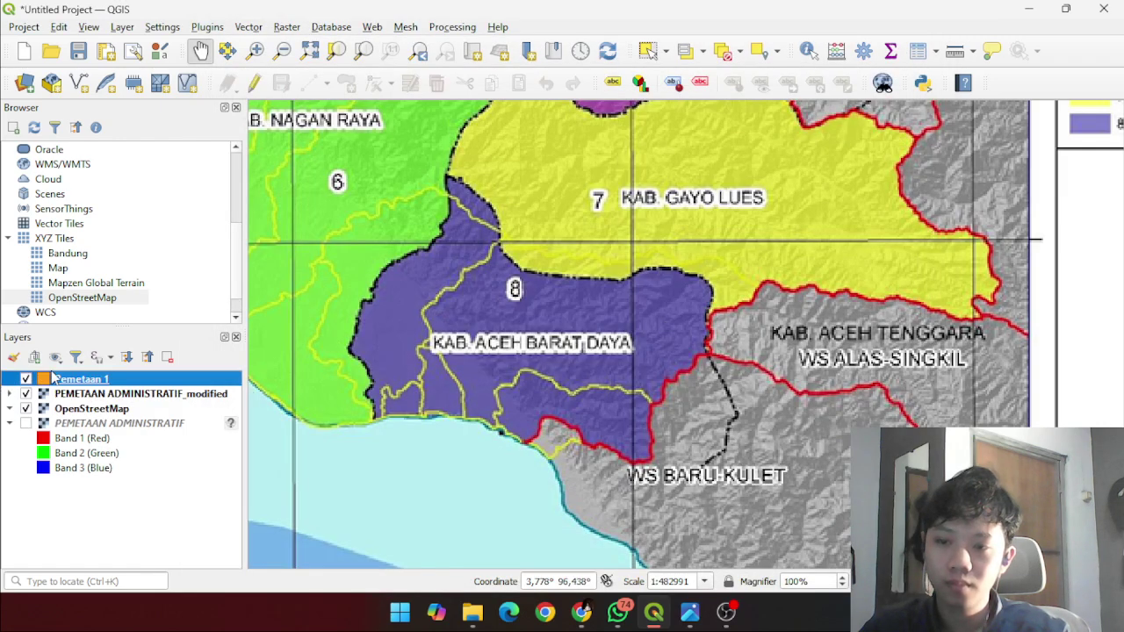
- Enable editing on the Pemetaan 1 layer and activate the Add Polygon Feature tool
left_click_drag(641, 329, 647, 275)
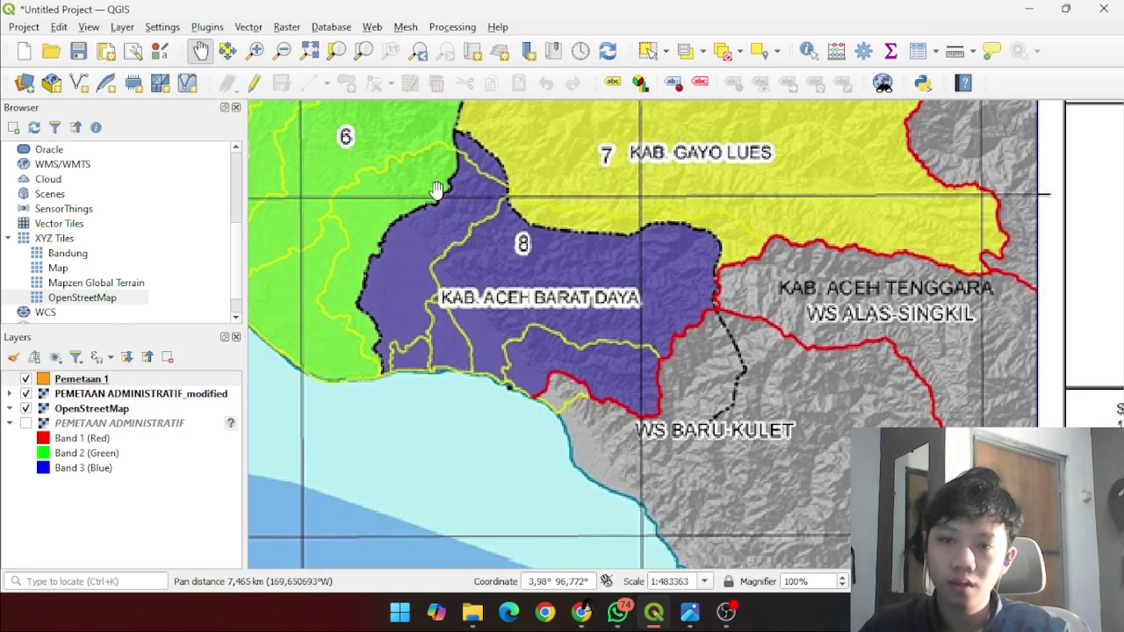
left_click(252, 88)
left_click(347, 84)
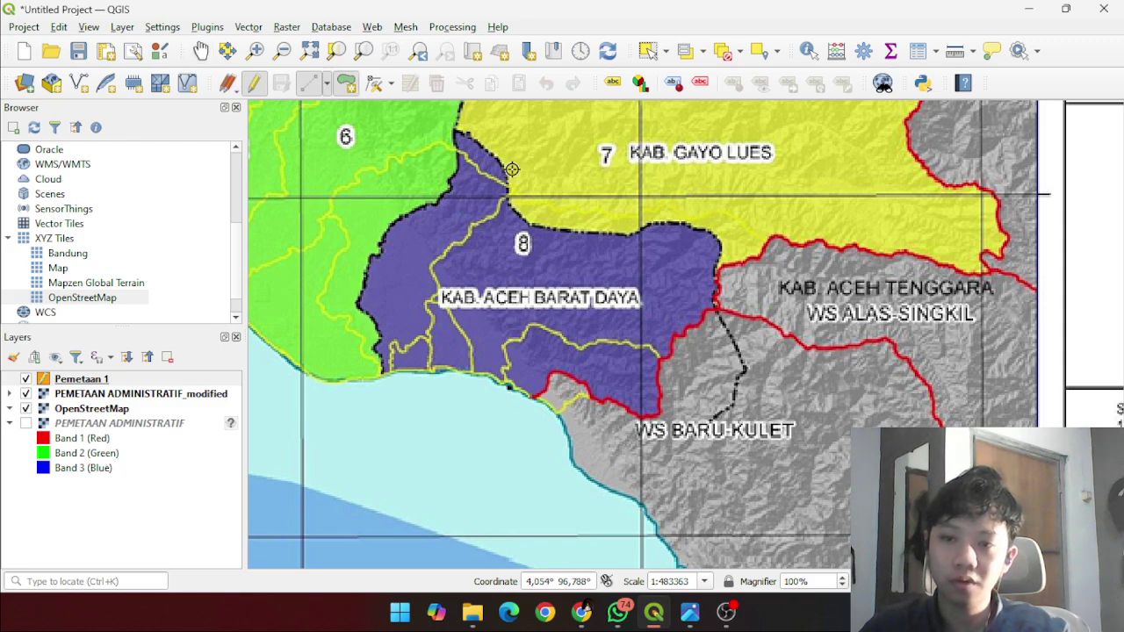
- Start the district 8 polygon at the coast and trace its red southern boundary with WS BARU-KULET toward the eastern junction
scroll(656, 316, "up", 2)
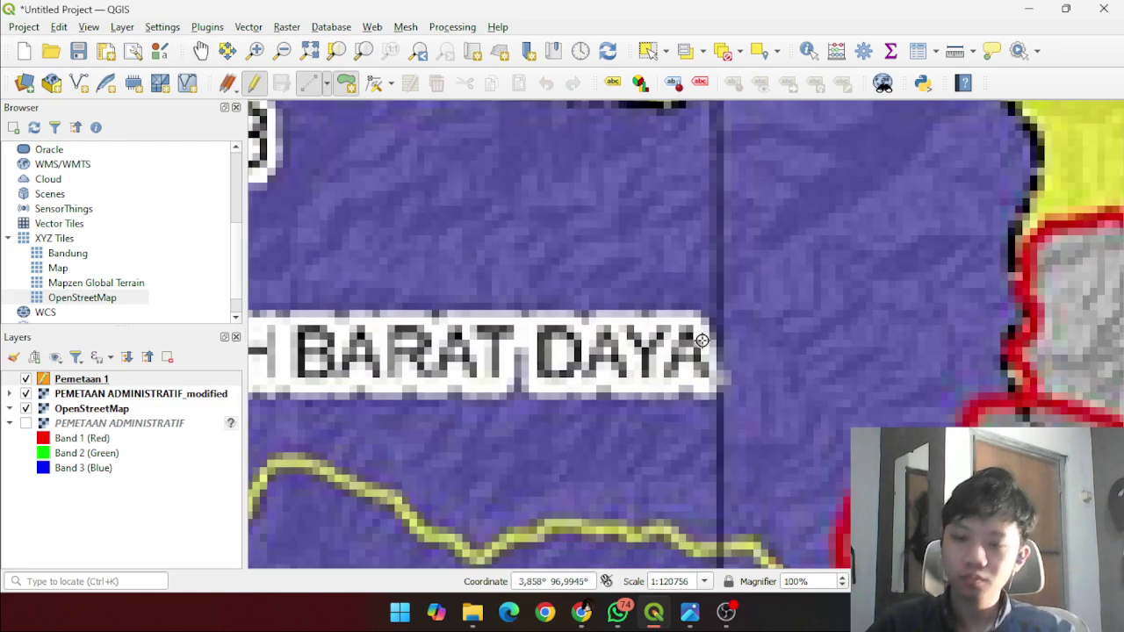
key("Down")
key("Down")
key("Down")
key("Left")
key("Down")
scroll(511, 344, "down", 1)
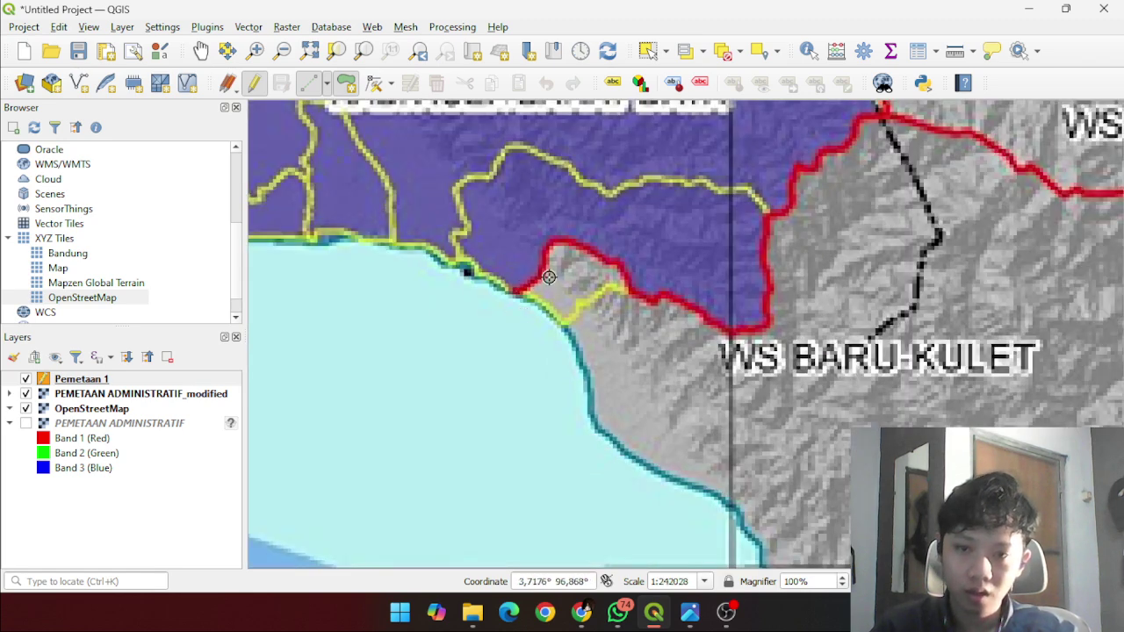
left_click(548, 246)
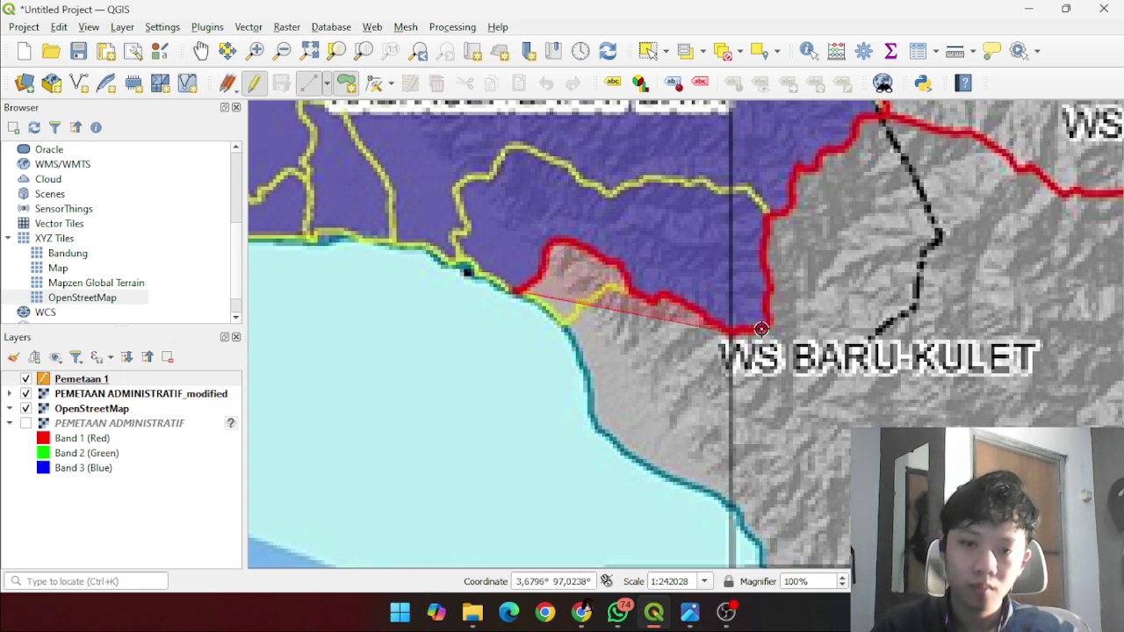
left_click(825, 155)
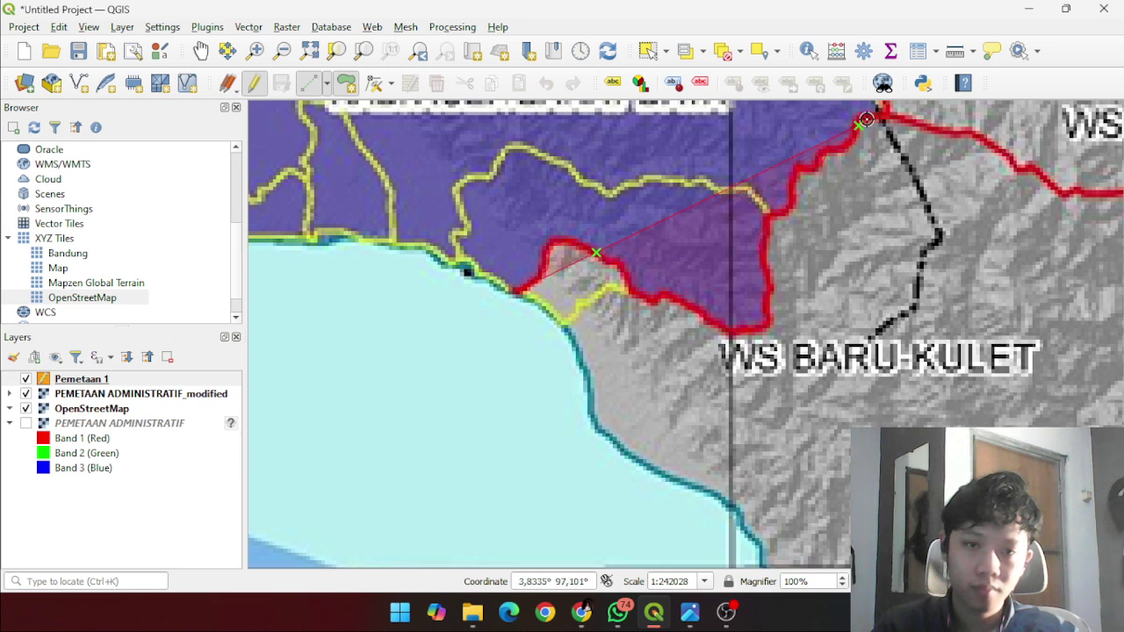
- Remove the last misplaced vertices and trace the eastern boundary of district 8 up to its northeast corner
key("Right")
key("Up")
left_click(639, 243)
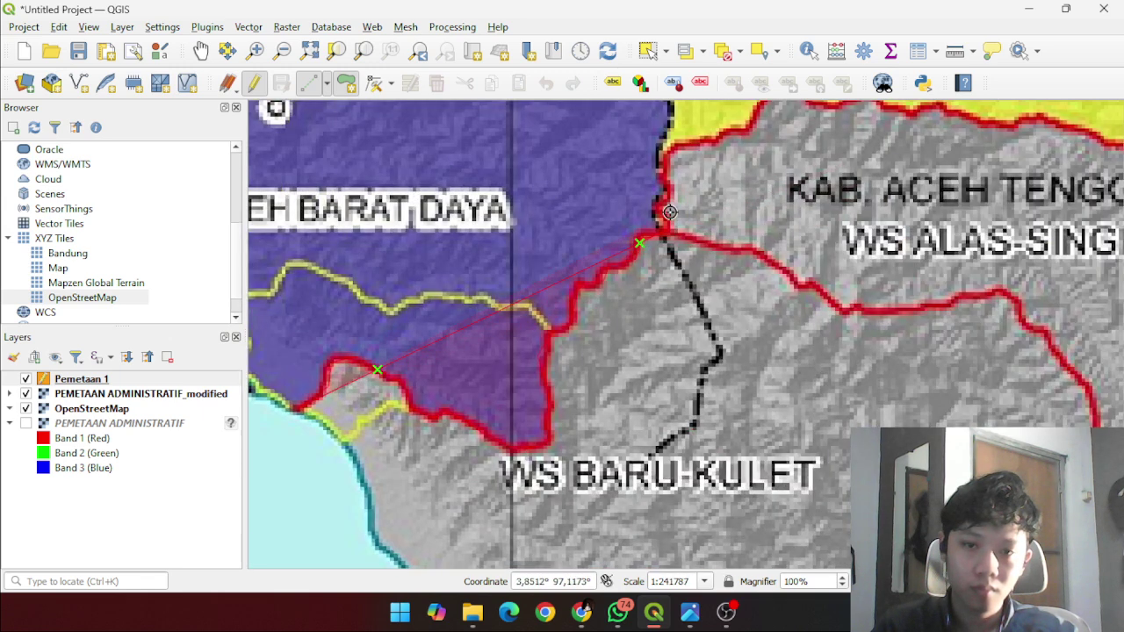
key("BackSpace")
key("BackSpace")
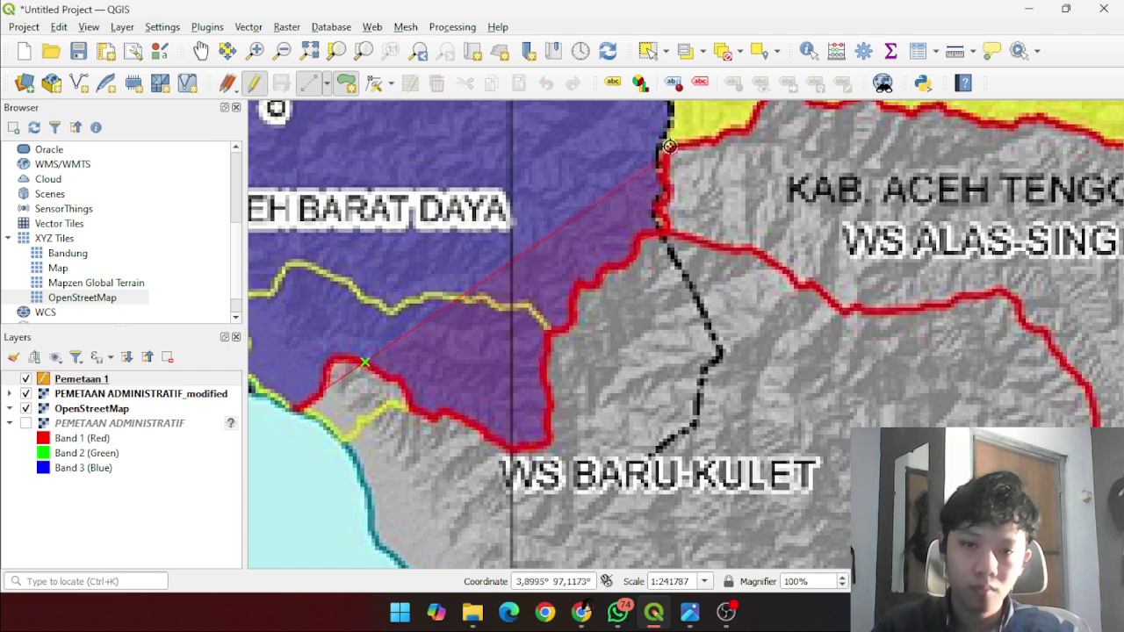
key("Up")
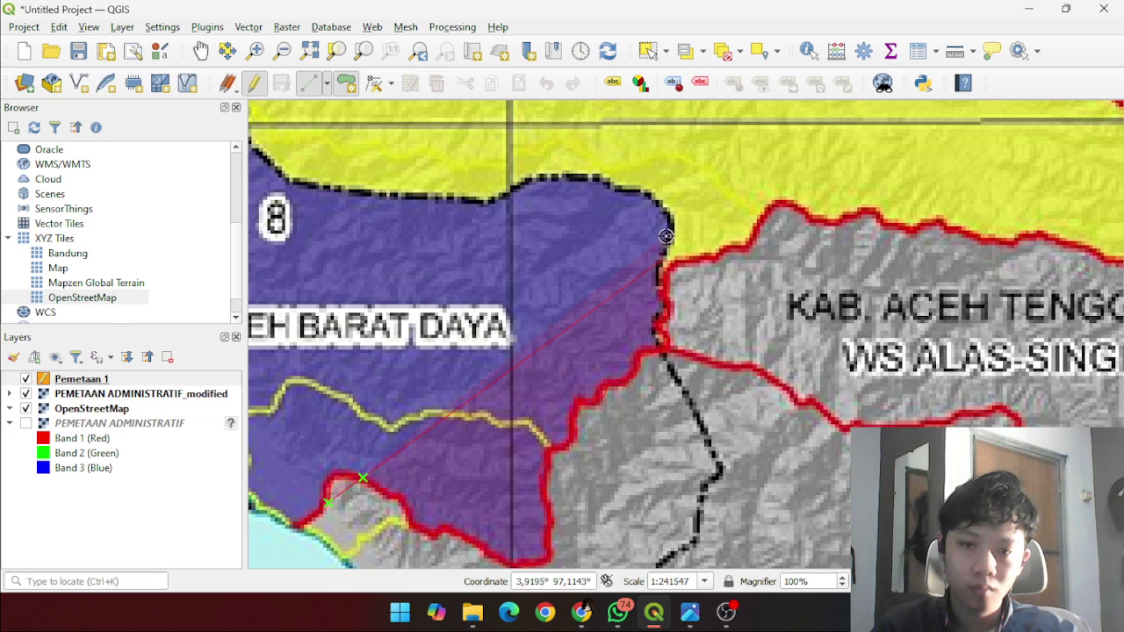
left_click(663, 204)
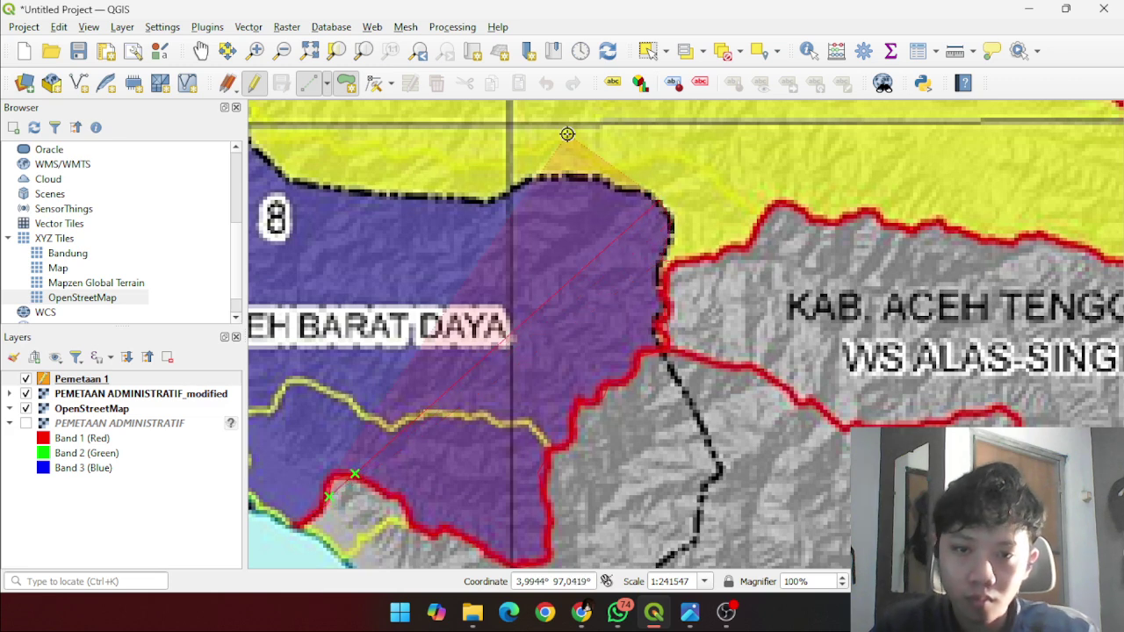
- Trace the rounded northeastern boundary of district 8 with KAB. GAYO LUES westward toward the vertical grid line
scroll(602, 219, "up", 2)
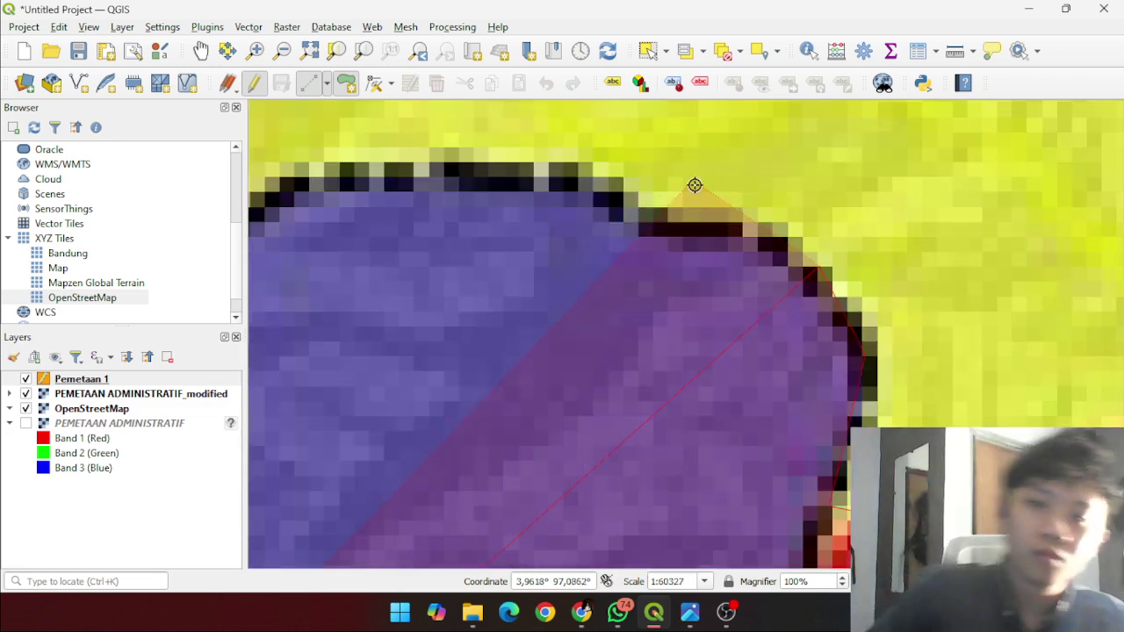
left_click(740, 229)
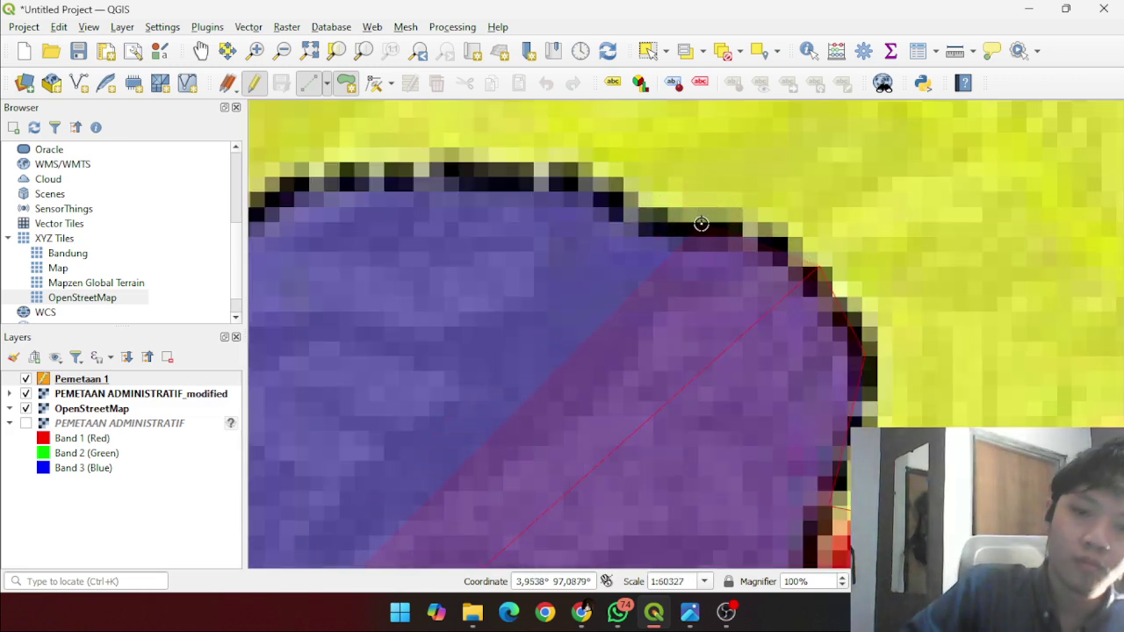
left_click(650, 220)
left_click(589, 189)
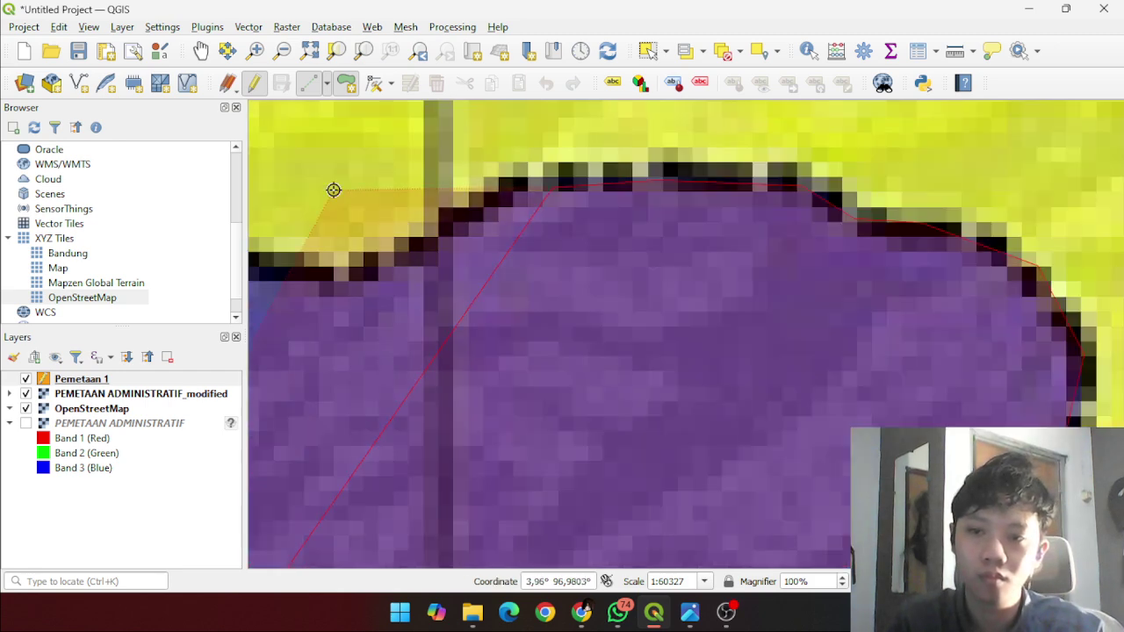
key("Left")
left_click(537, 184)
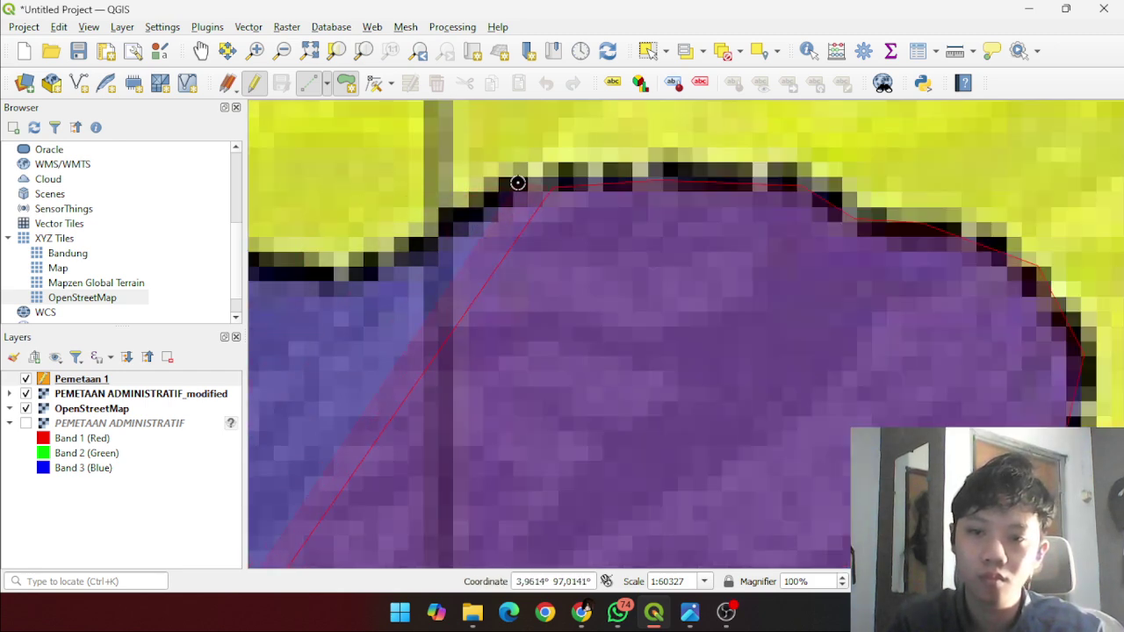
- Continue the polygon west along the KAB. GAYO LUES boundary, past the district number 8, up to the horizontal grid line
key("Left")
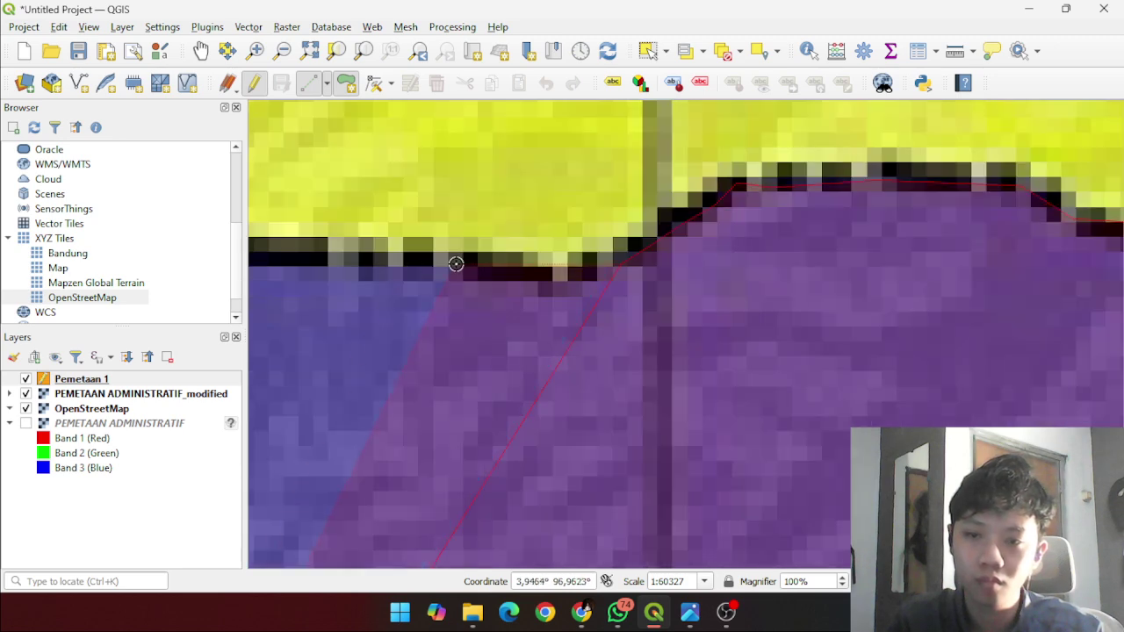
key("Left")
key("Left")
key("Left")
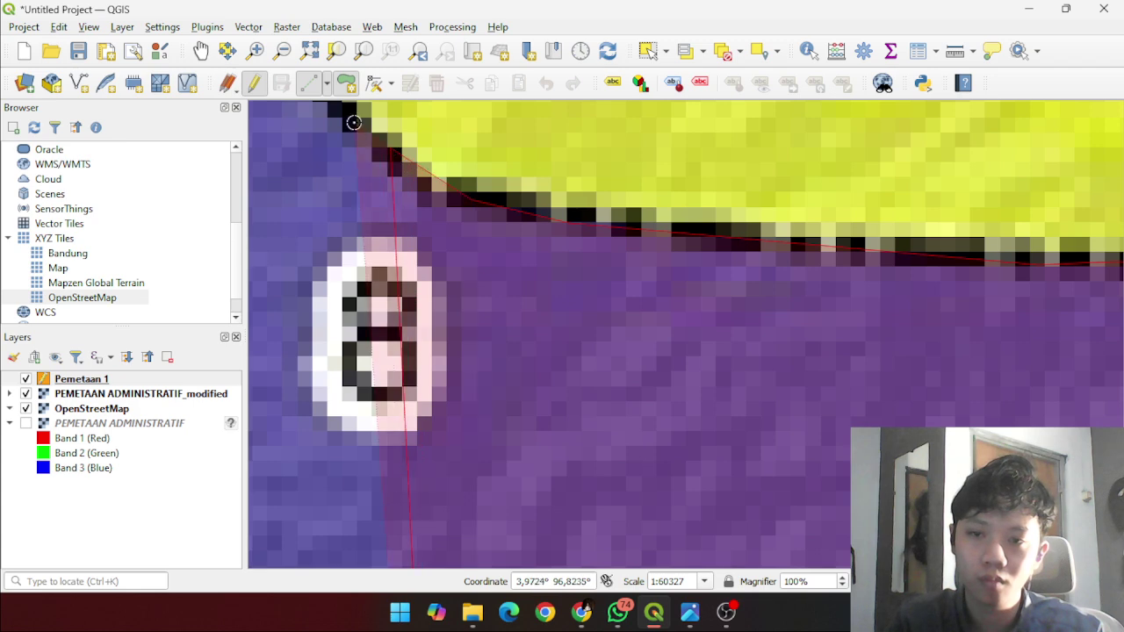
key("Up")
key("Left")
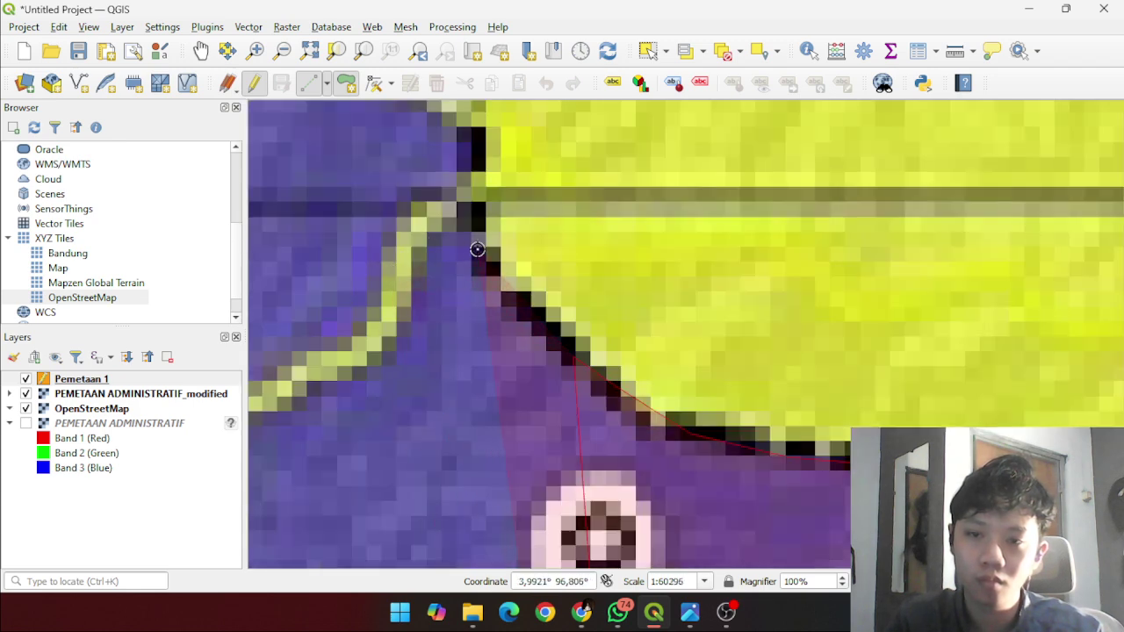
- Trace the boundary from the horizontal grid line up to the northern tip of district 8
scroll(477, 249, "down", 1)
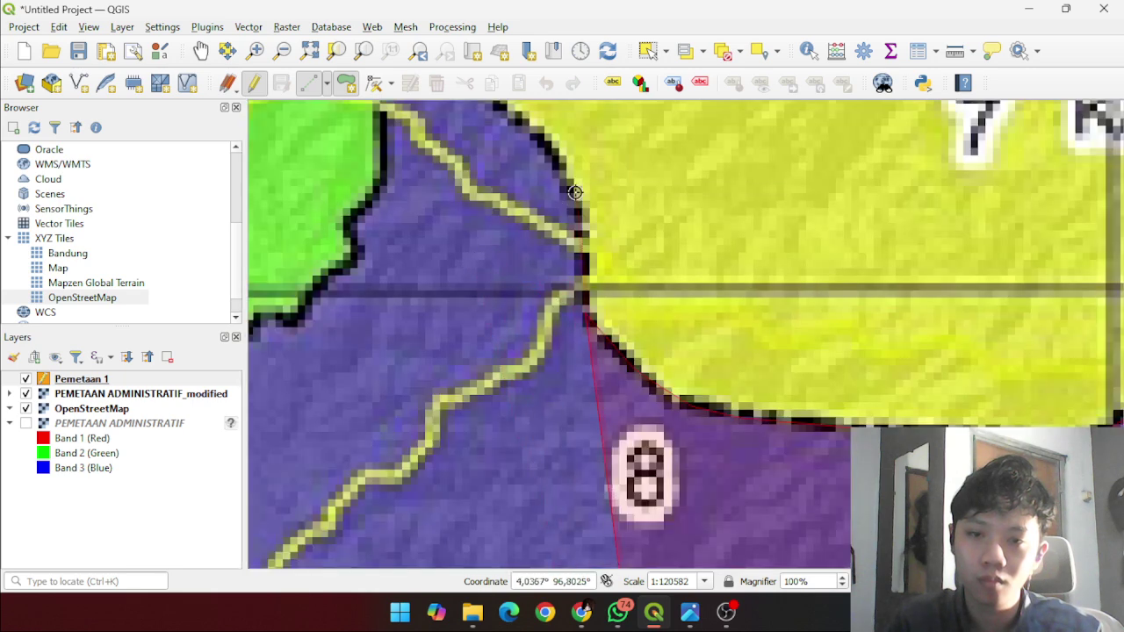
key("Up")
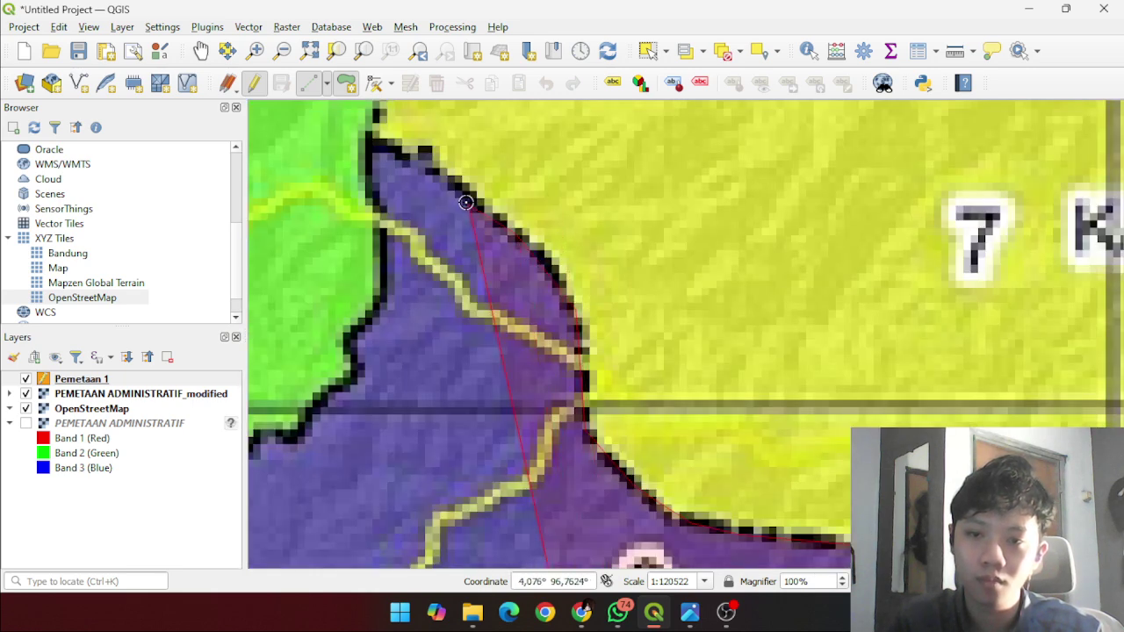
left_click(371, 143)
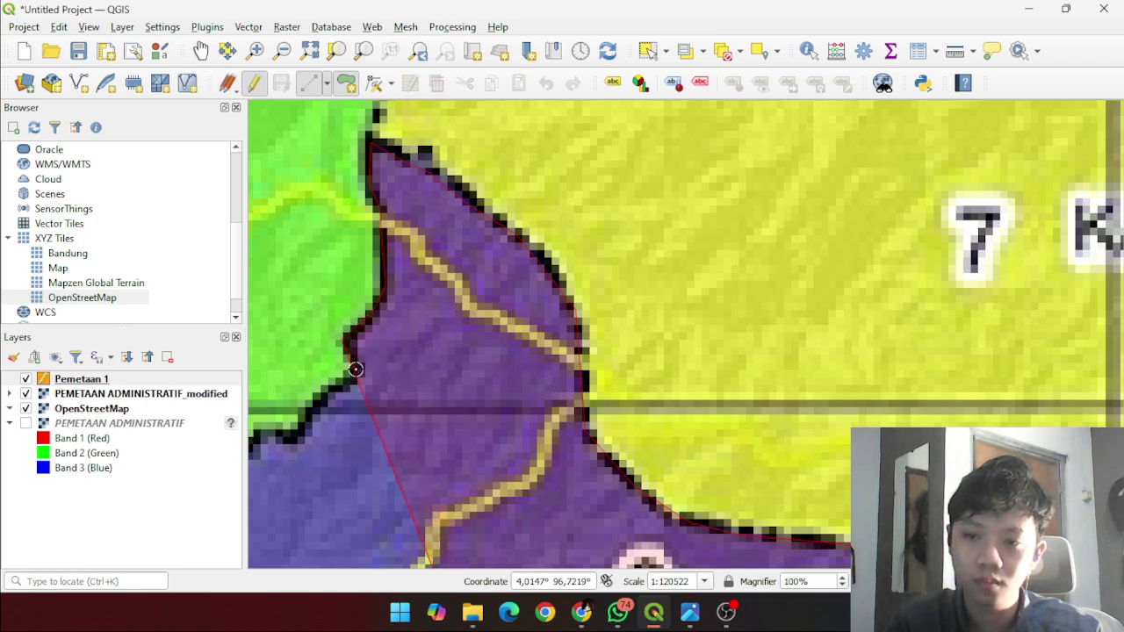
- Trace the boundary with KAB. NAGAN RAYA southwest from the northern tip to the small notch below the horizontal grid line
key("Left")
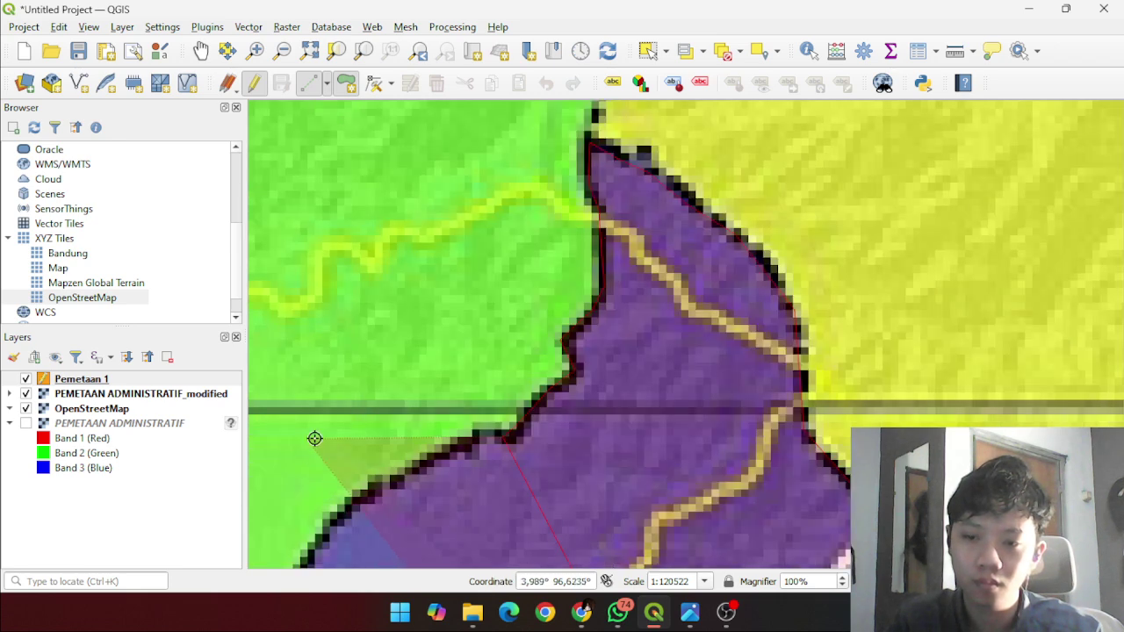
key("Down")
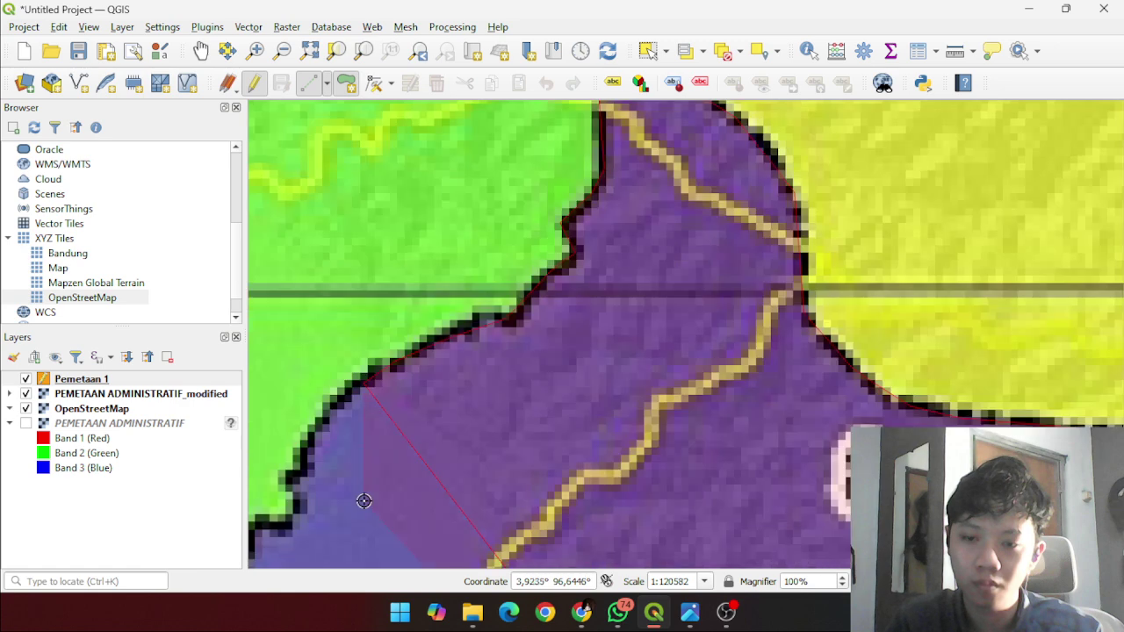
key("Left")
key("Down")
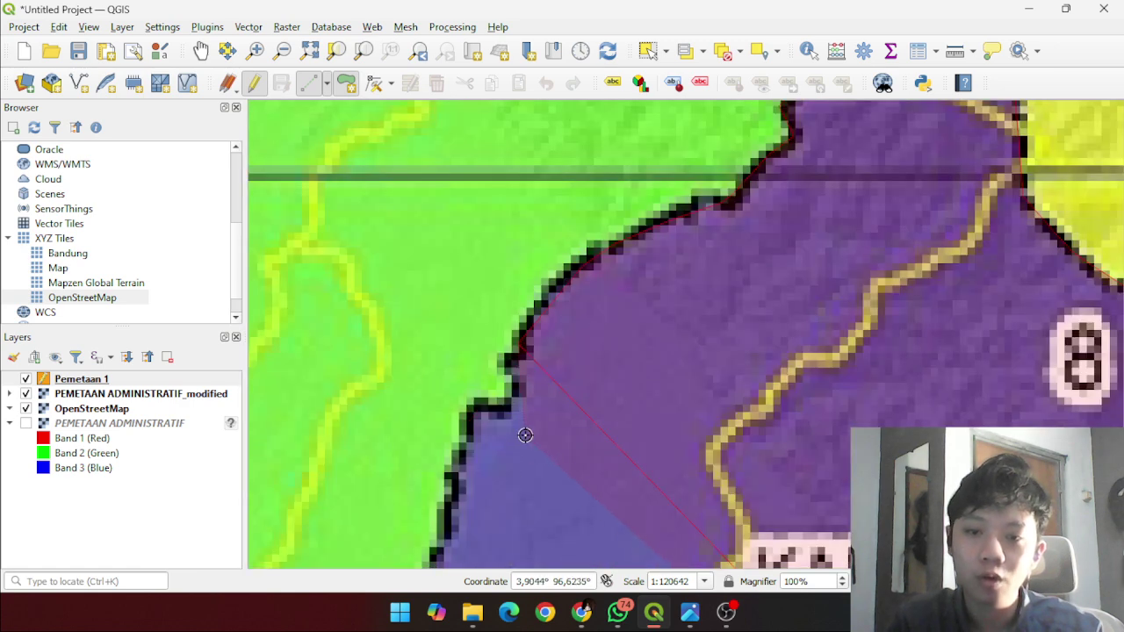
left_click(514, 401)
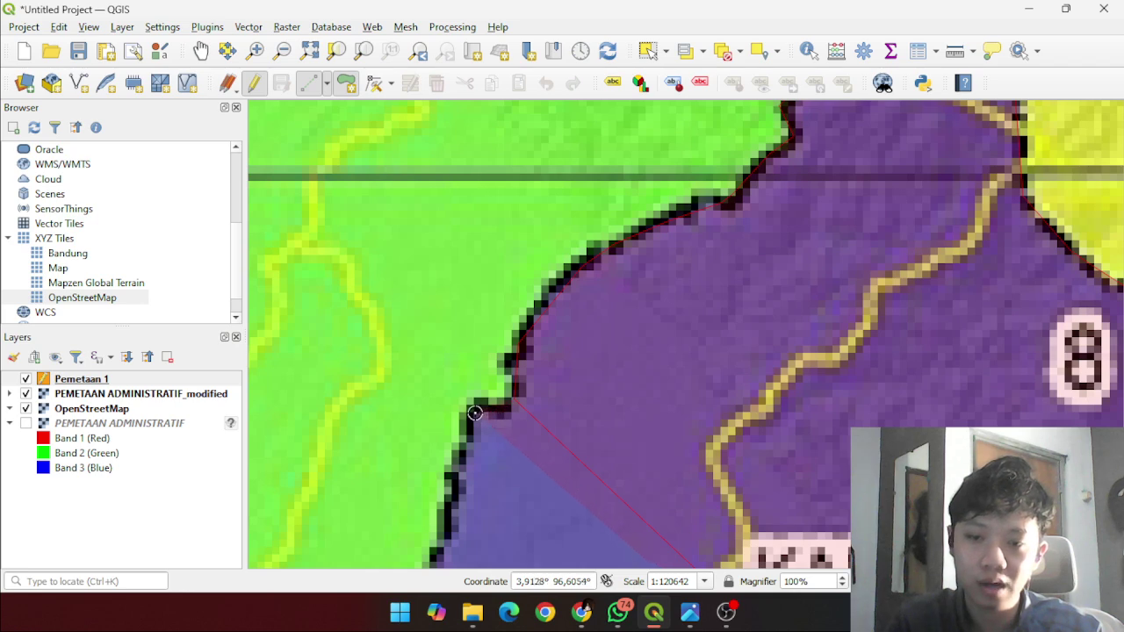
- Continue the polygon south along the remaining KAB. NAGAN RAYA boundary down to the coast
key("Down")
key("Left")
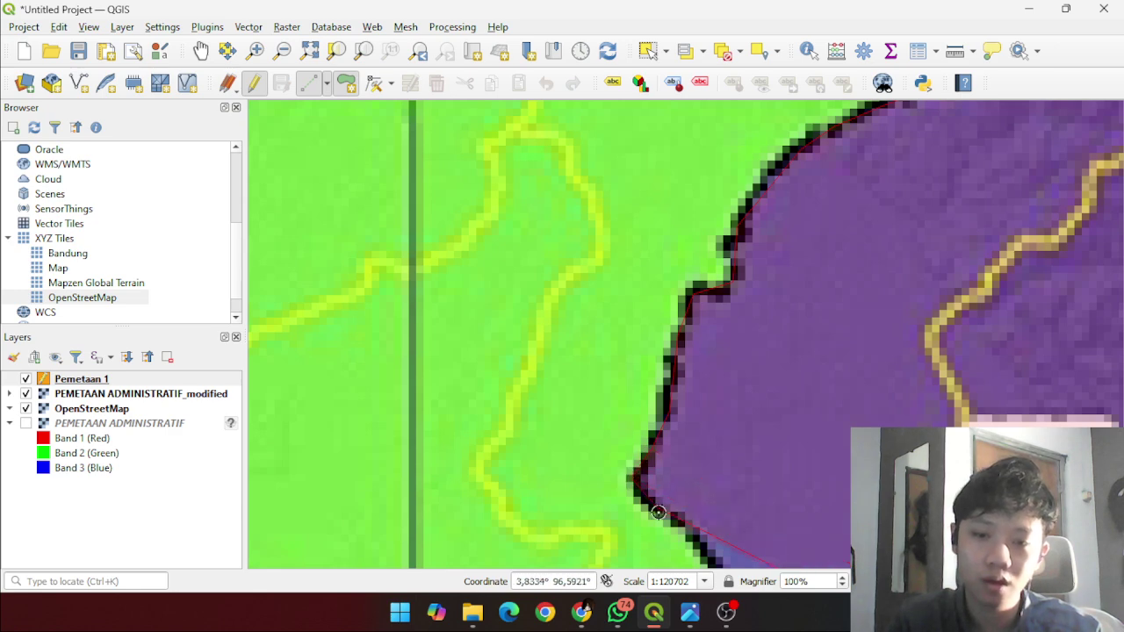
key("Right")
key("Down")
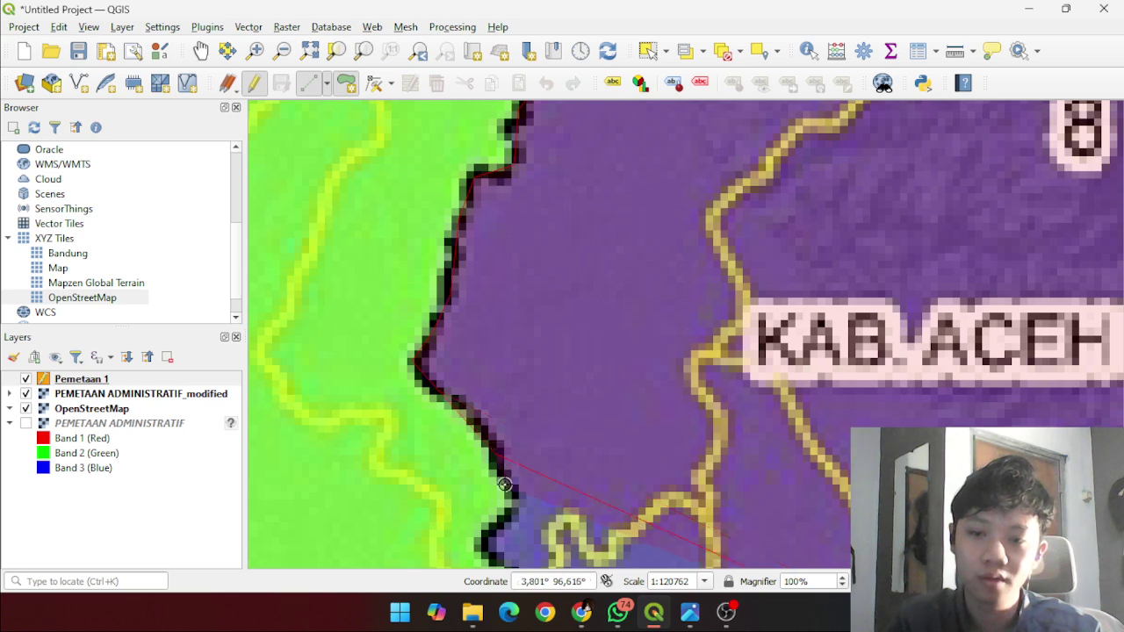
key("Down")
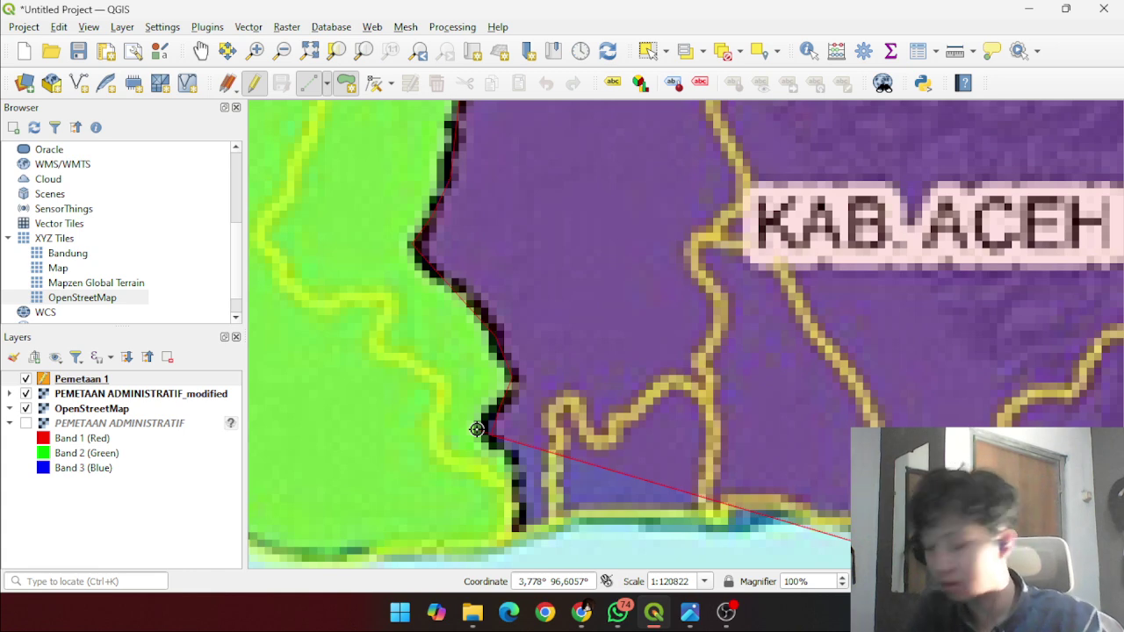
left_click(521, 474)
left_click(515, 530)
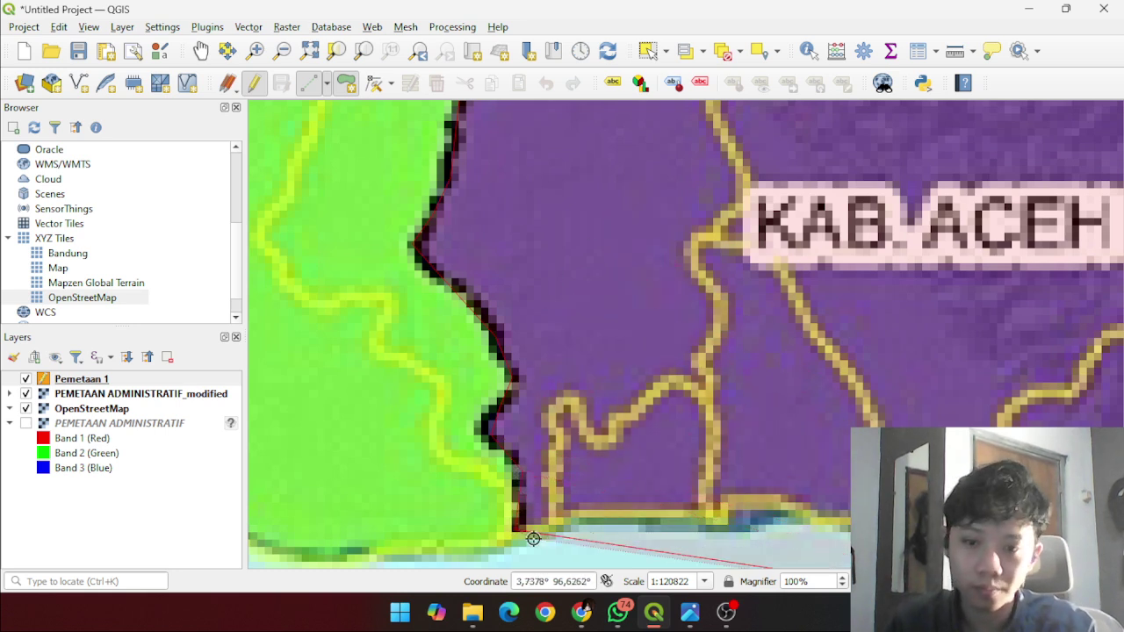
- Trace the coastline of KAB. ACEH BARAT DAYA eastward from the KAB. NAGAN RAYA boundary toward the polygon's starting point
left_click(545, 533)
left_click(609, 524)
left_click(687, 528)
left_click(745, 528)
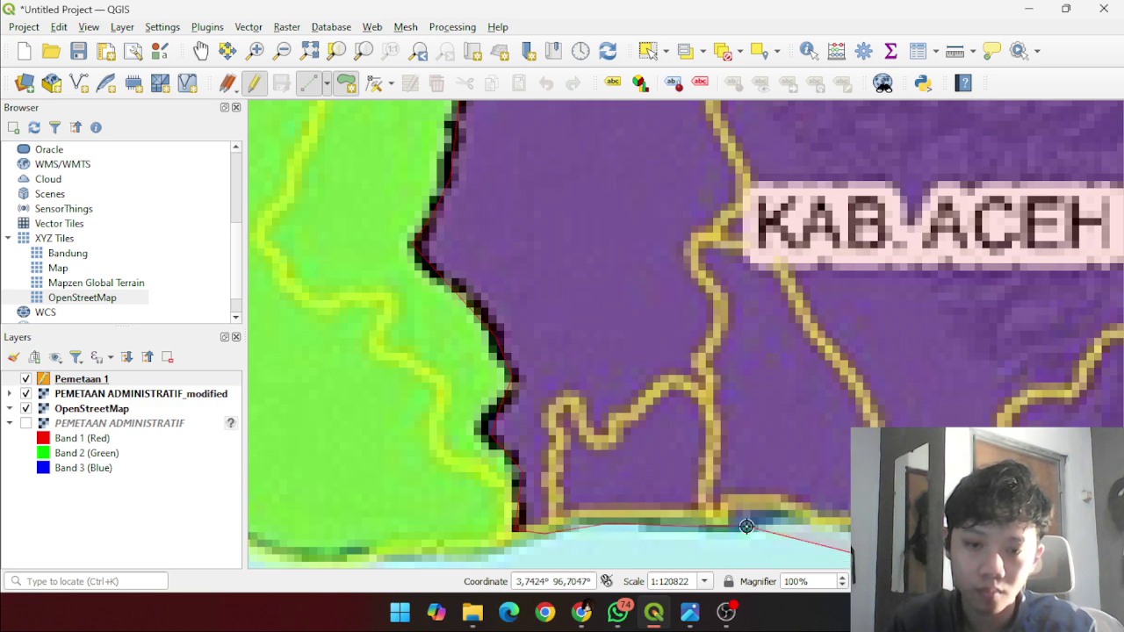
left_click(780, 525)
left_click(845, 531)
key("Down")
key("Right")
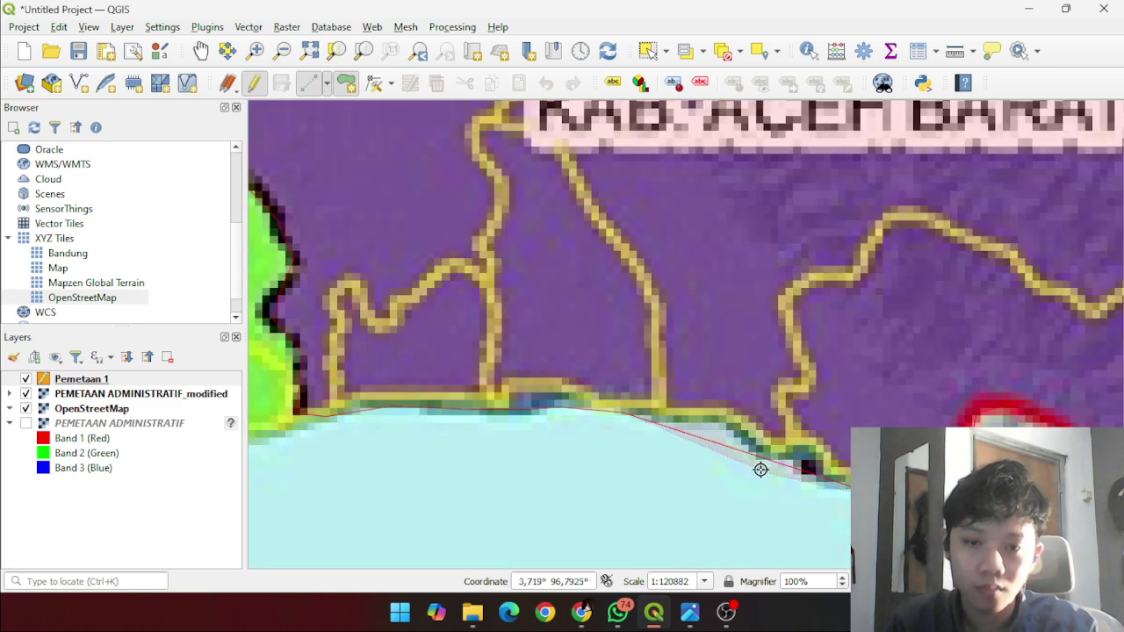
left_click(676, 414)
left_click(737, 425)
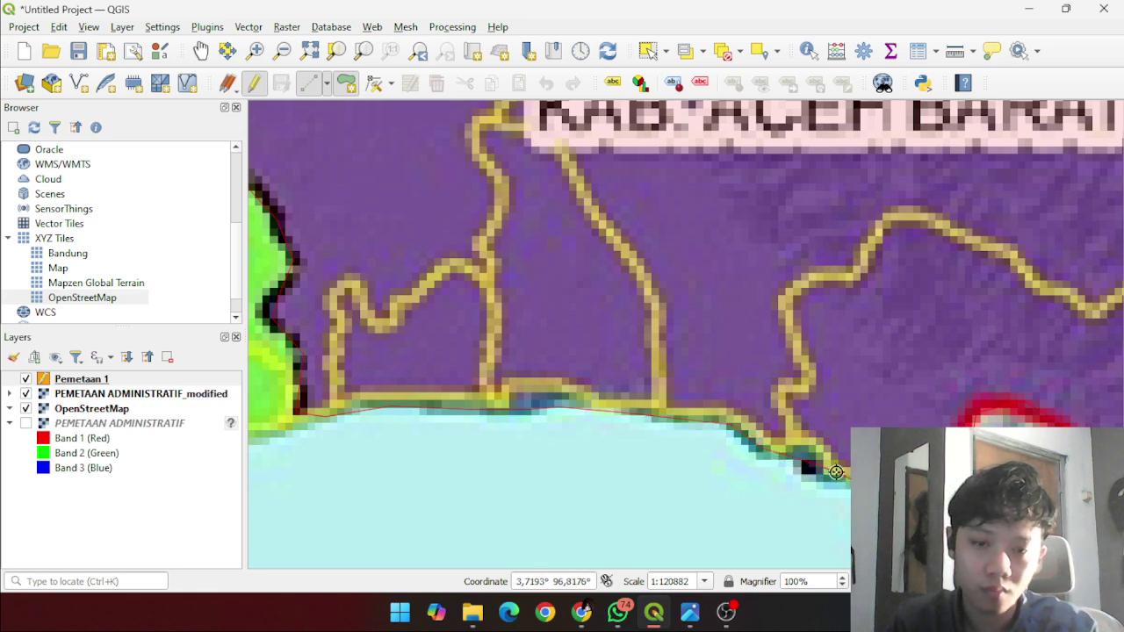
- Finish the district 8 polygon and set its id to 8 and its Area to KAB. ACEH BARAT DAYA
scroll(794, 330, "down", 3)
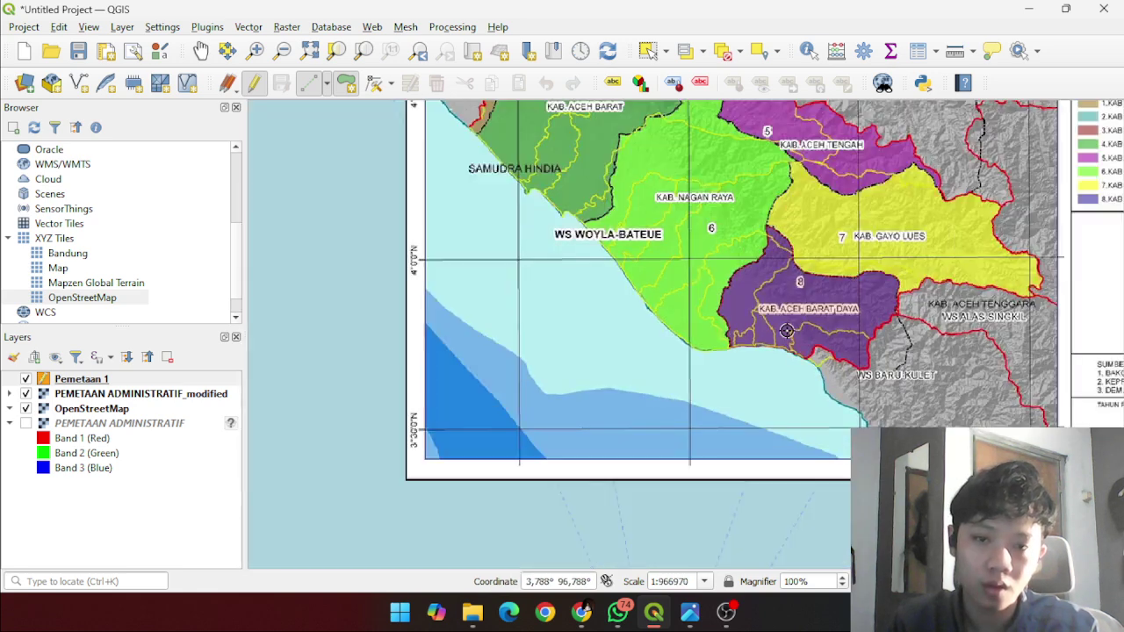
scroll(810, 328, "up", 1)
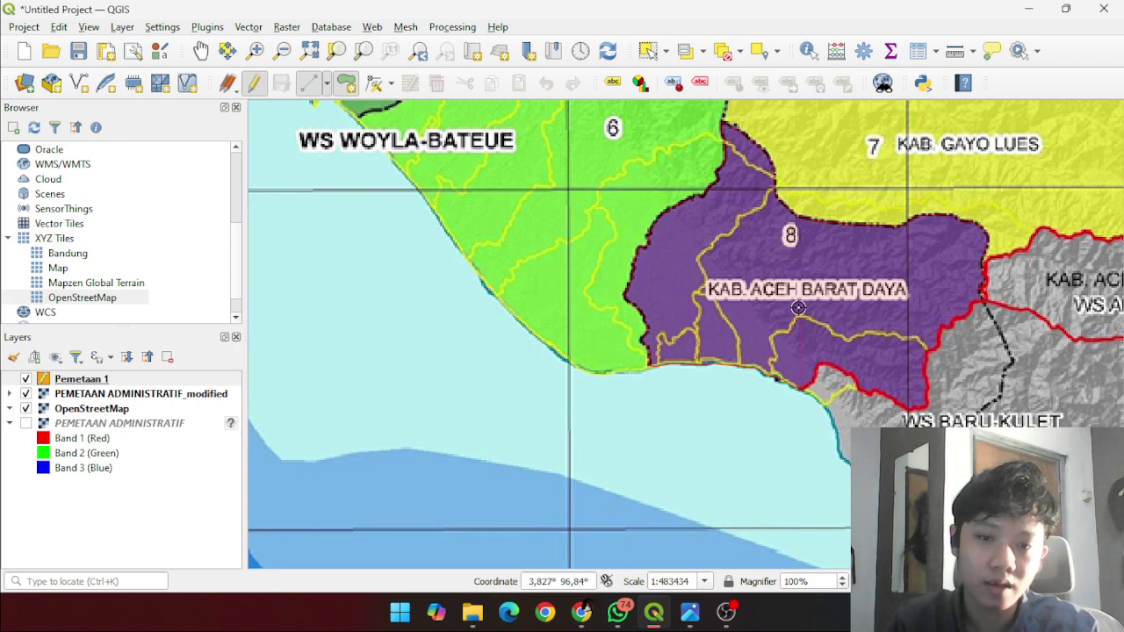
right_click(570, 369)
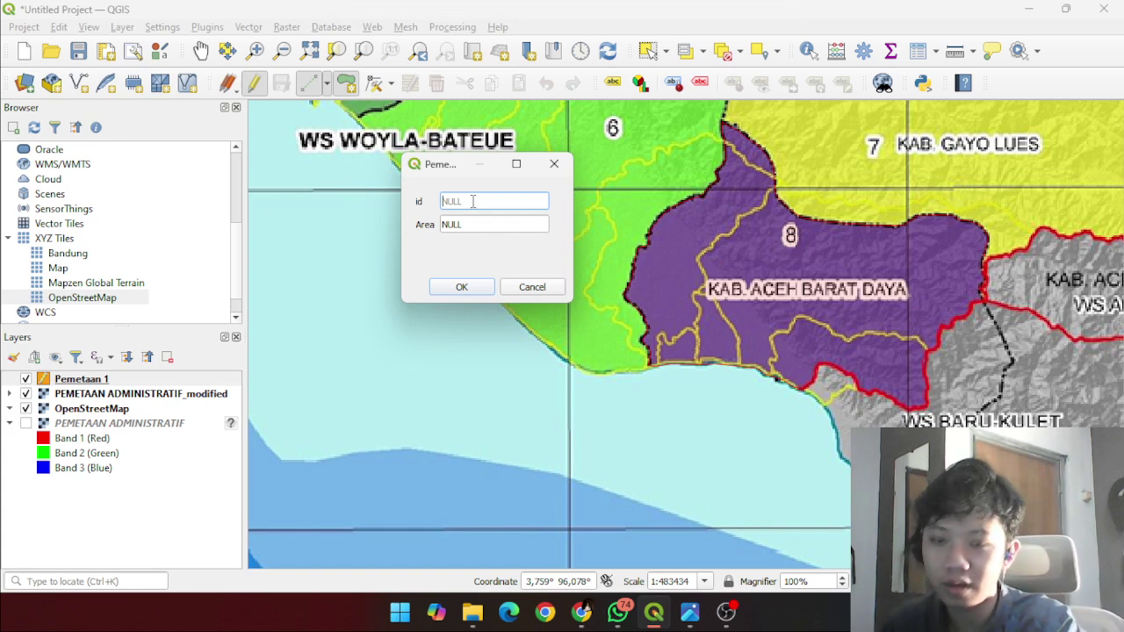
type("8")
left_click(470, 224)
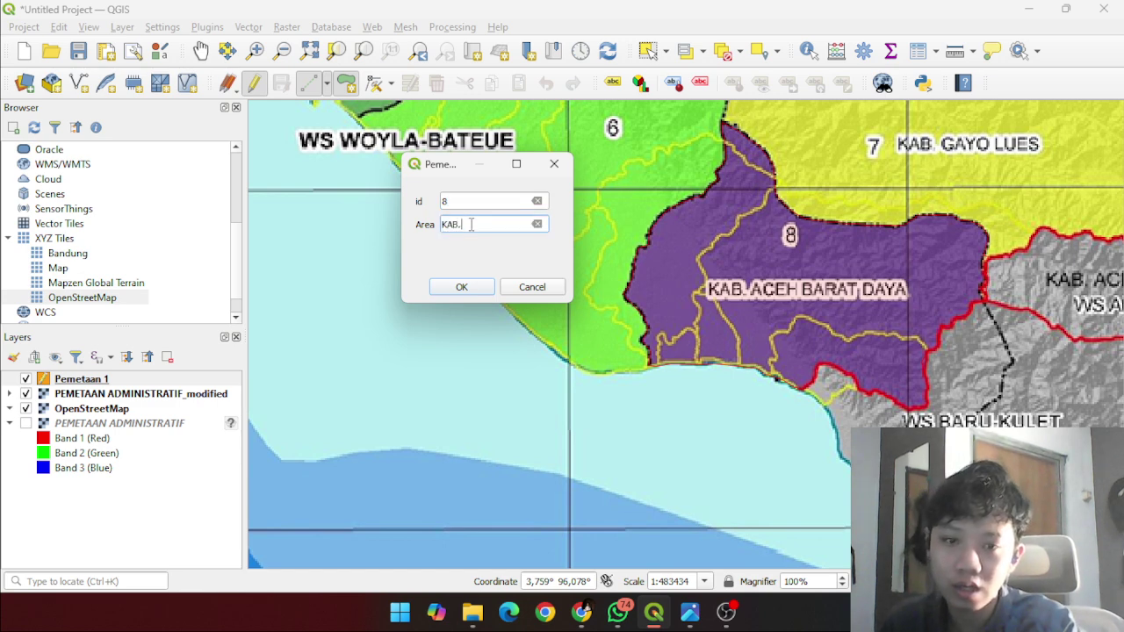
type("KAB. ACEH BARAT DAYA")
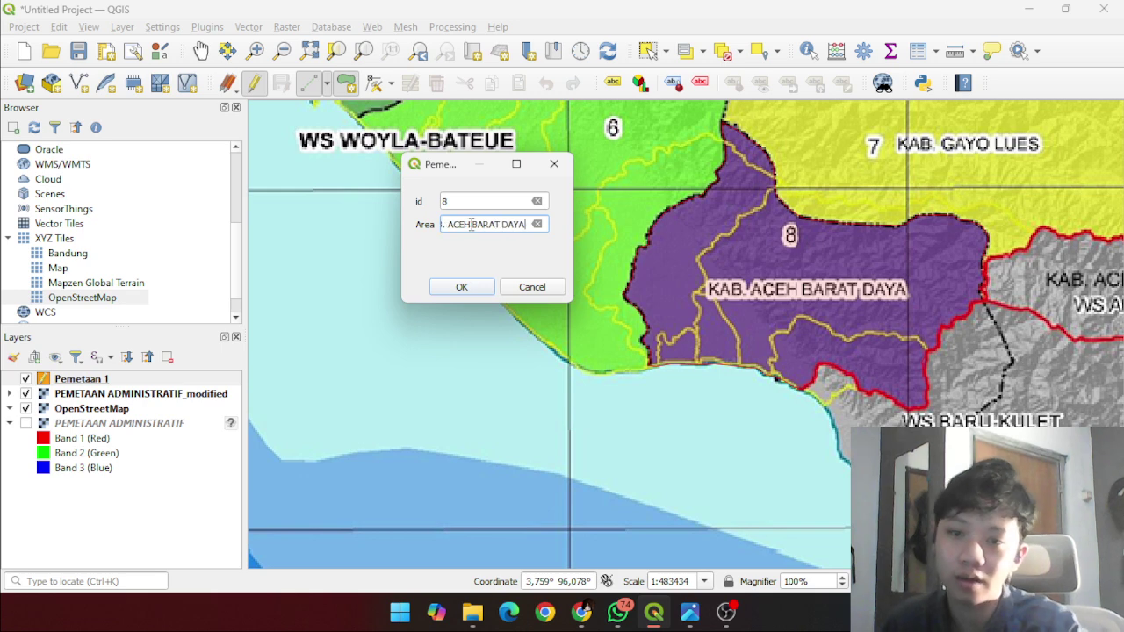
key("Return")
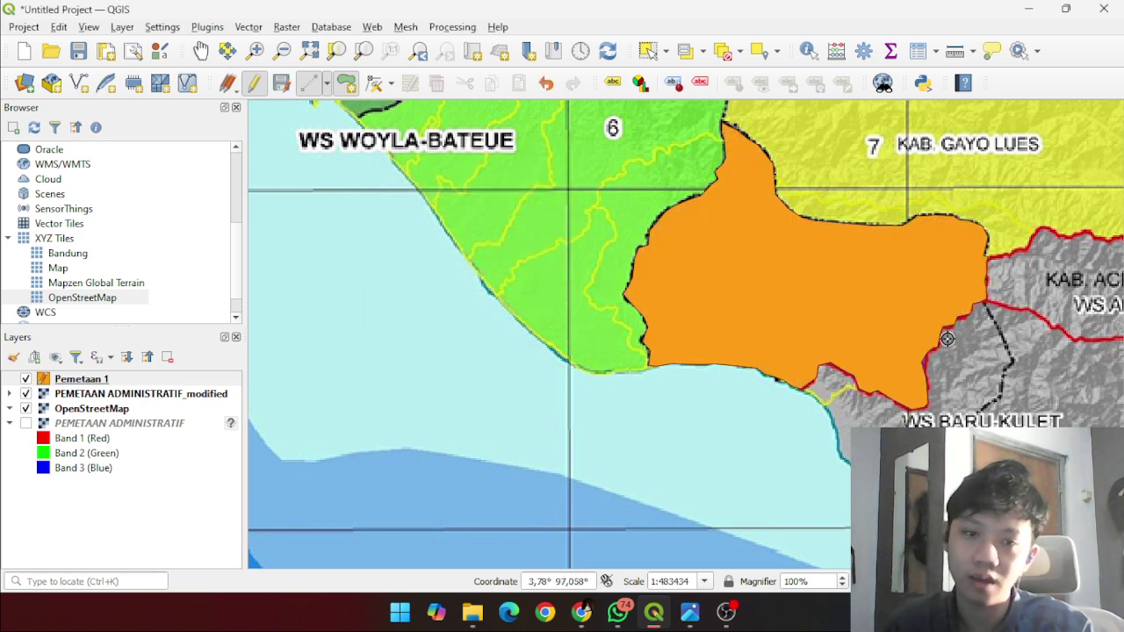
right_click(55, 378)
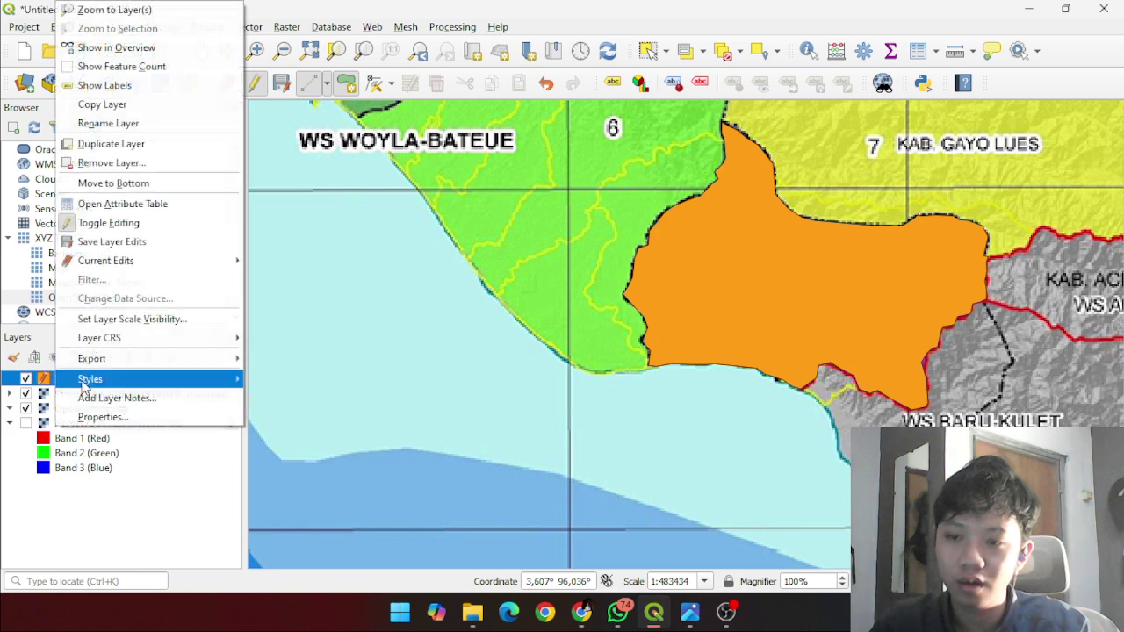
left_click(126, 414)
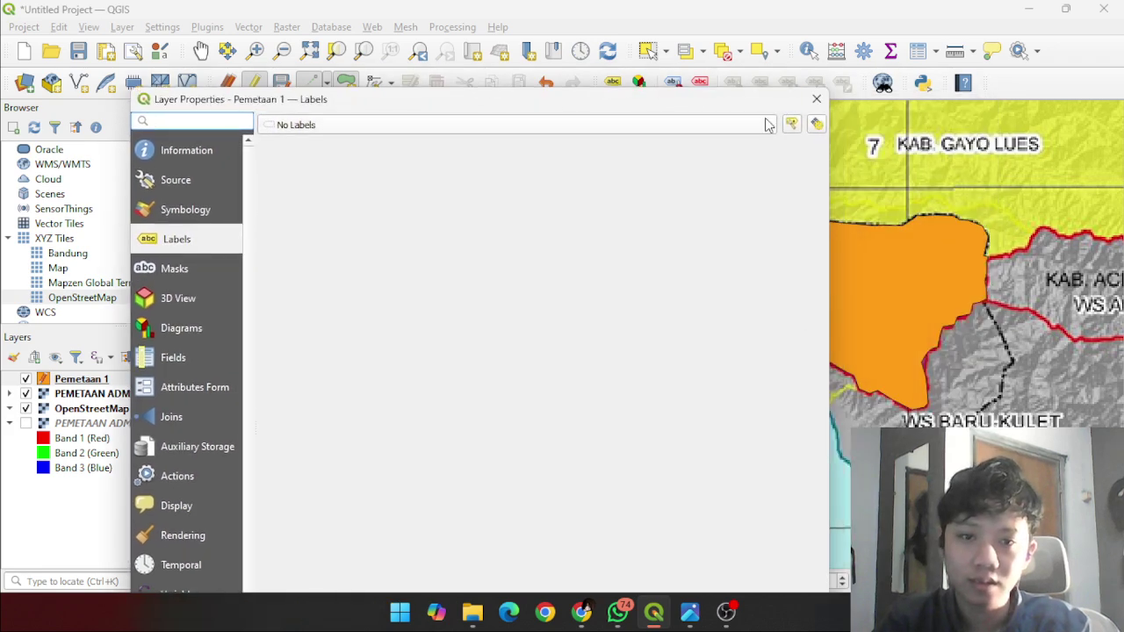
left_click_drag(737, 111, 736, 83)
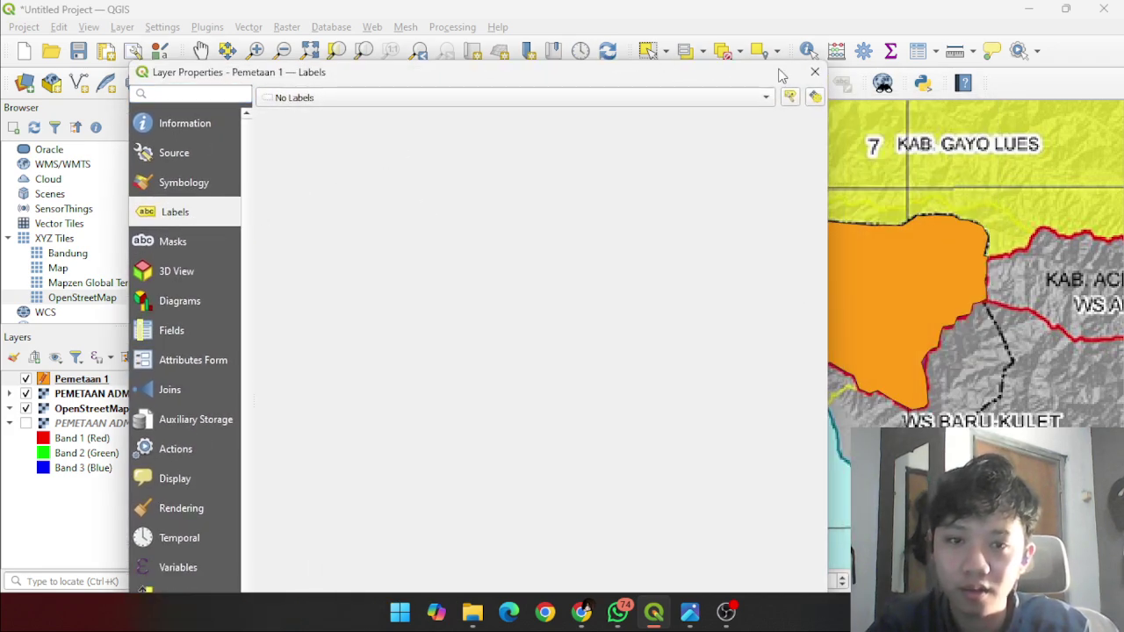
left_click(815, 72)
- Change the fill colour of the Pemetaan 1 layer to purple #a414b5 and apply it
right_click(131, 380)
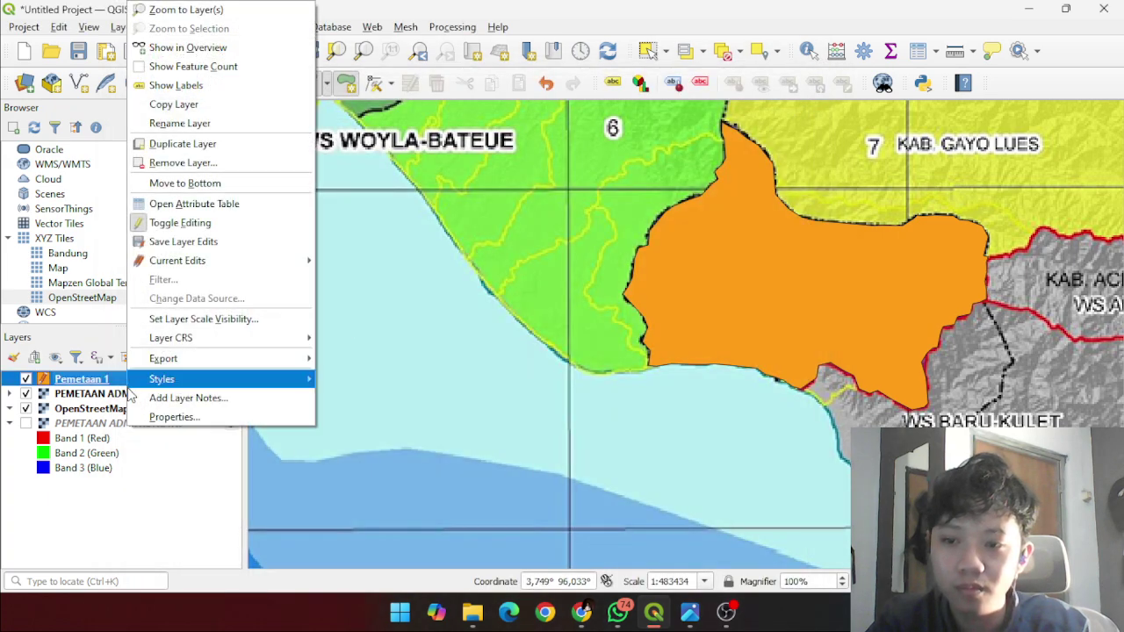
left_click(149, 417)
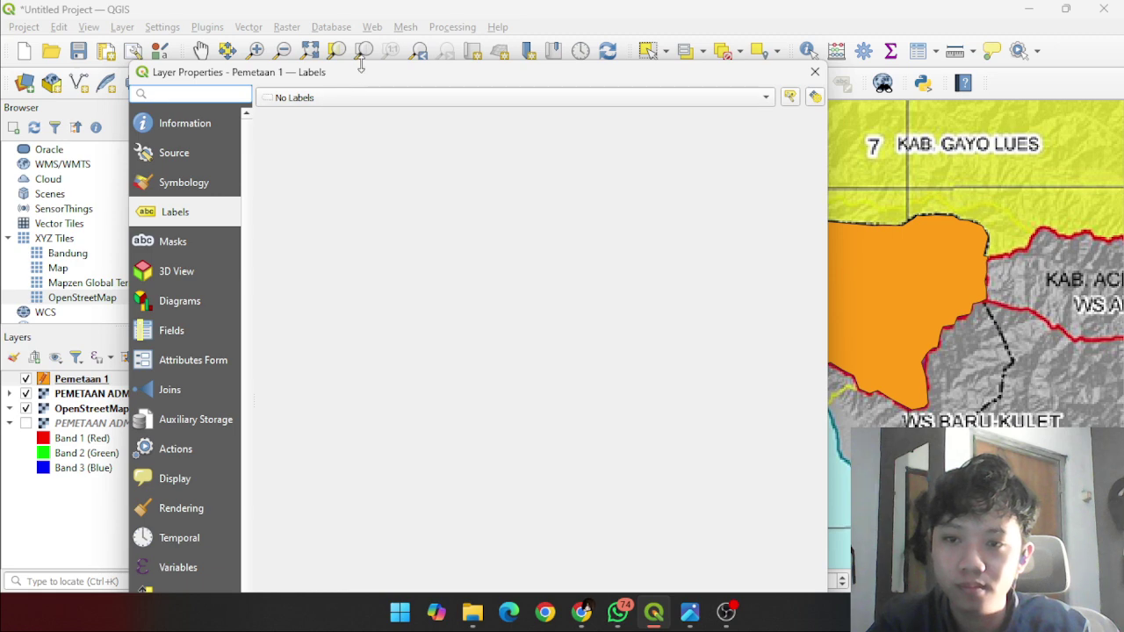
mouse_move(340, 81)
left_mouse_down()
mouse_move(340, 58)
mouse_move(340, 224)
mouse_move(347, 18)
mouse_move(337, 65)
left_mouse_up()
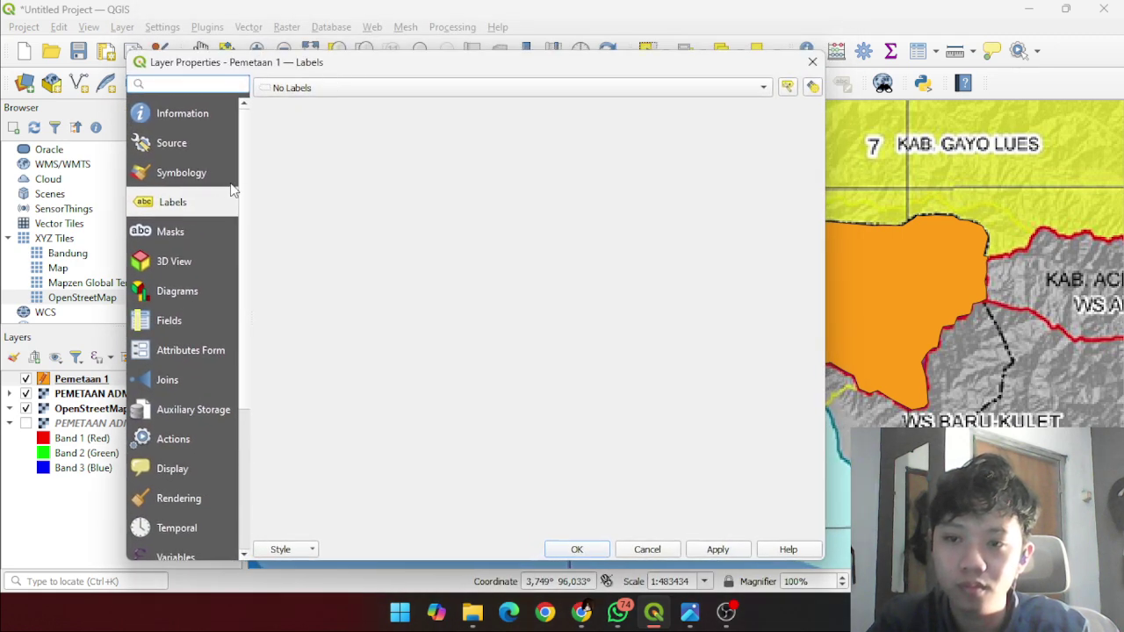
left_click(182, 173)
left_click(413, 241)
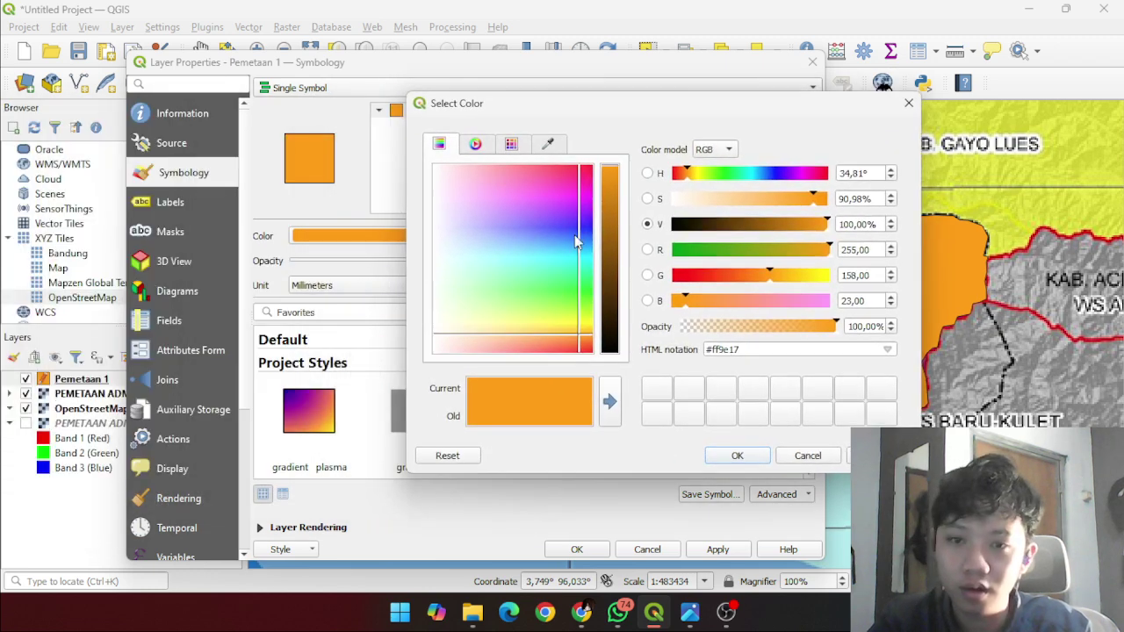
left_click_drag(578, 243, 576, 200)
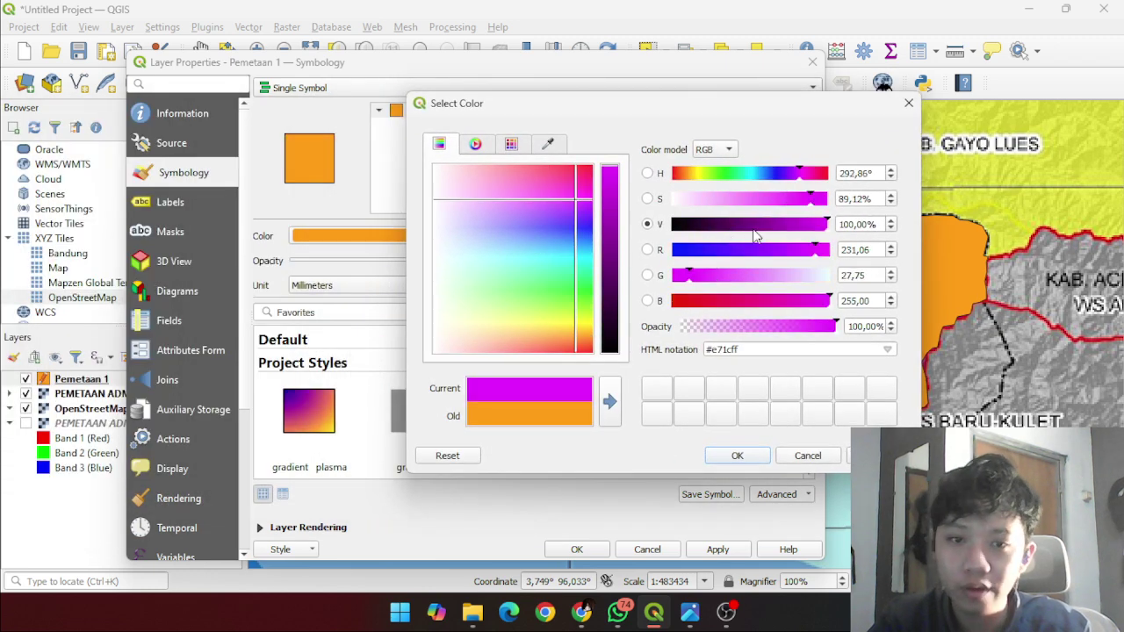
left_click_drag(755, 231, 783, 229)
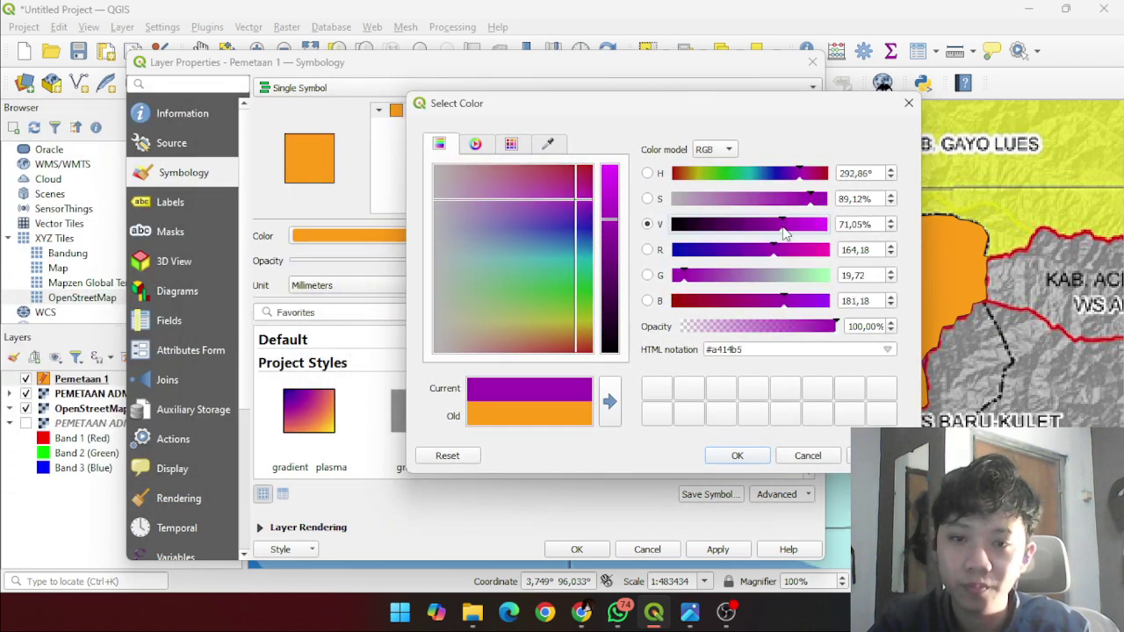
left_click(737, 453)
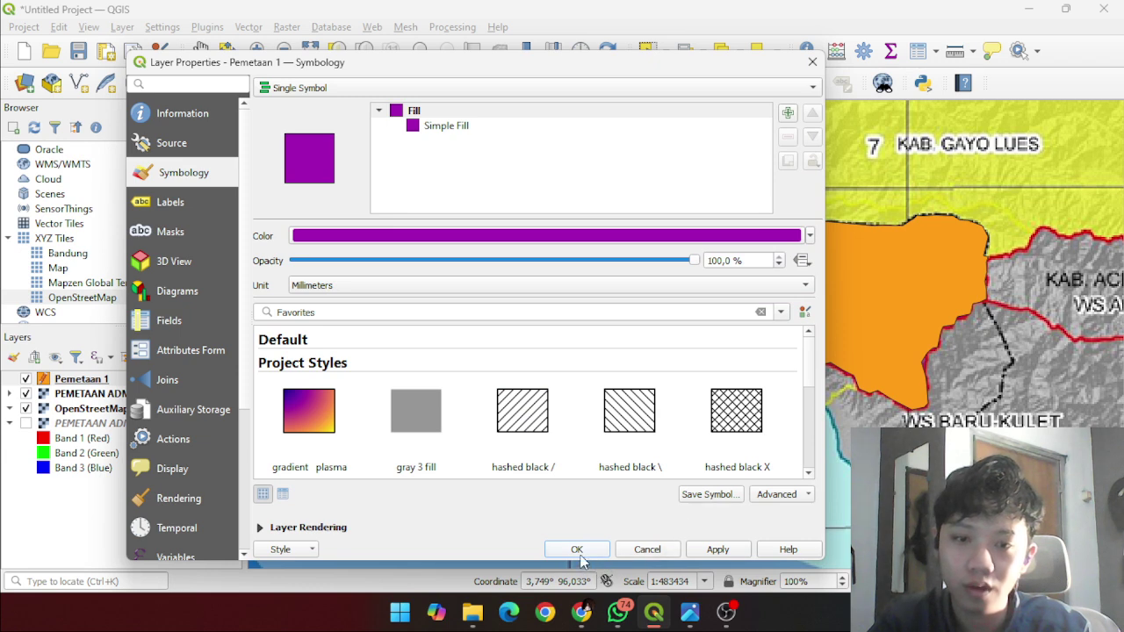
left_click(718, 549)
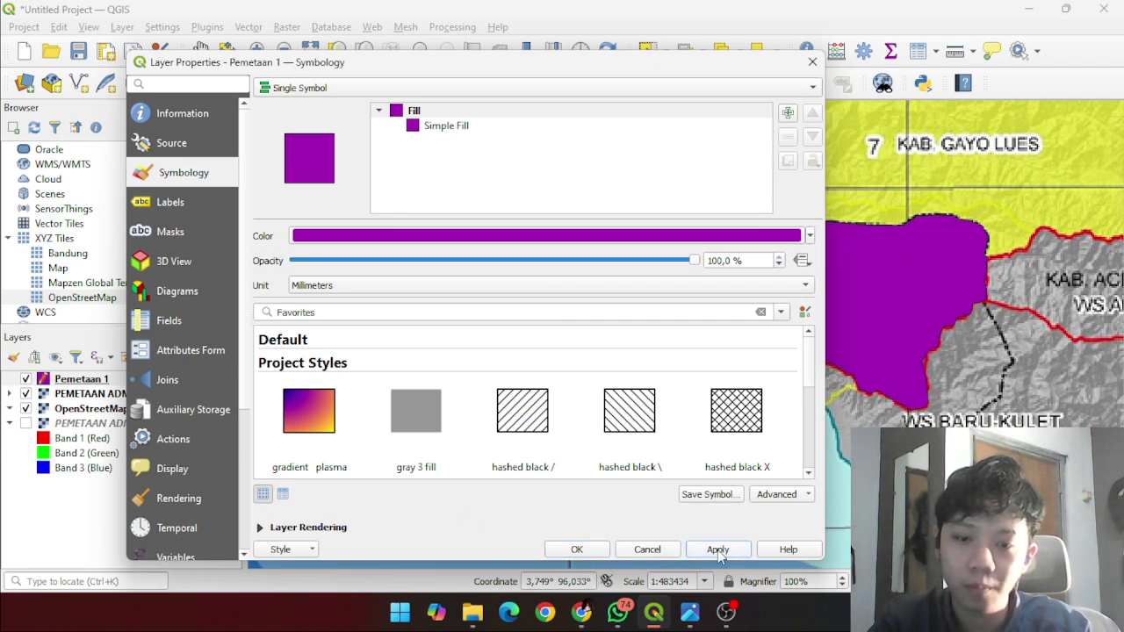
- Turn on single labels for Pemetaan 1 based on the Area field, with KAB. ACEH BARAT DAYA as sample text
left_click(172, 203)
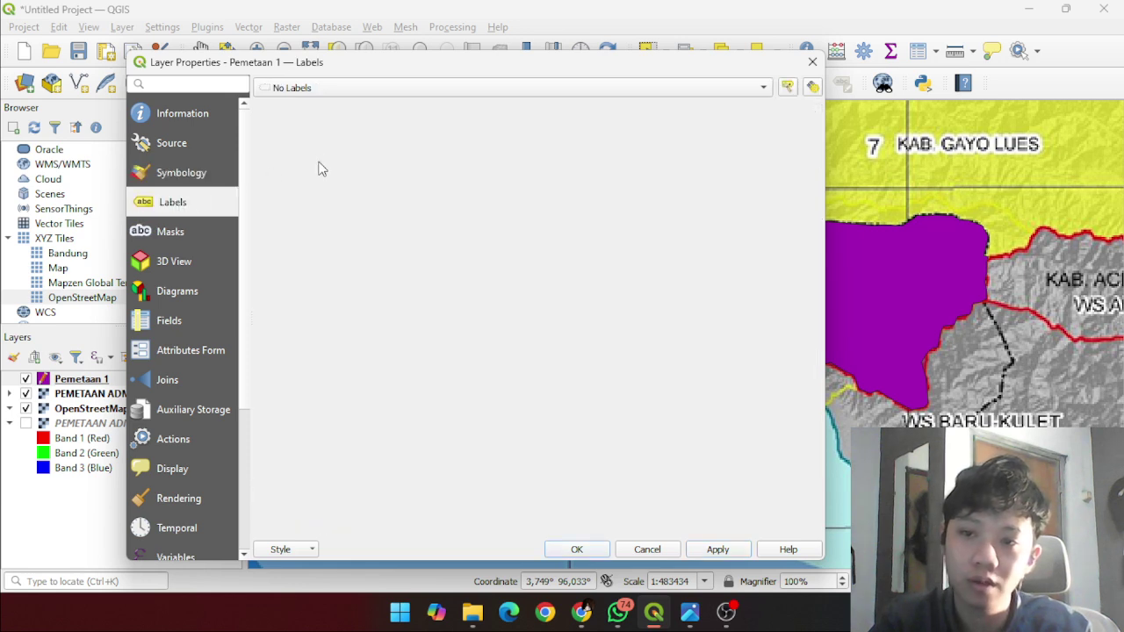
left_click(343, 91)
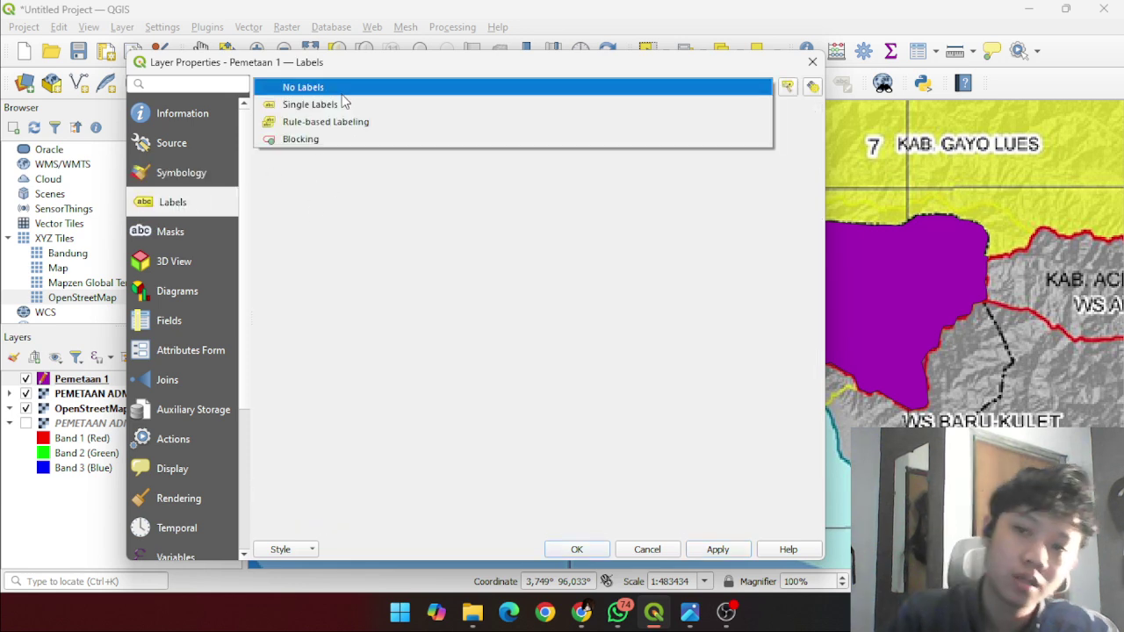
left_click(340, 106)
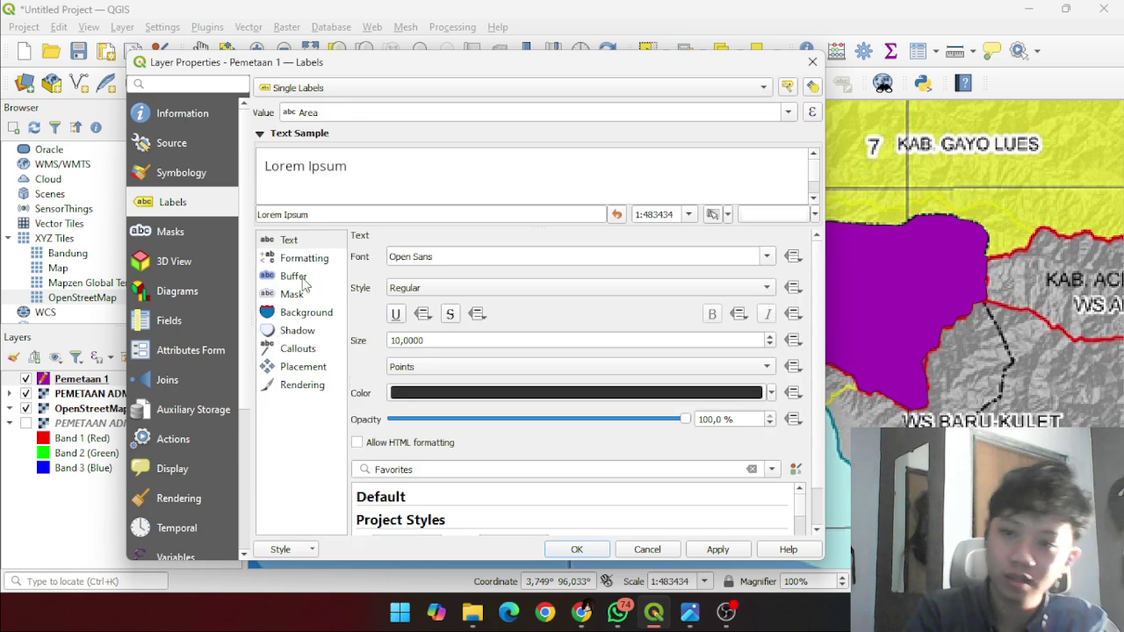
left_click_drag(318, 216, 234, 213)
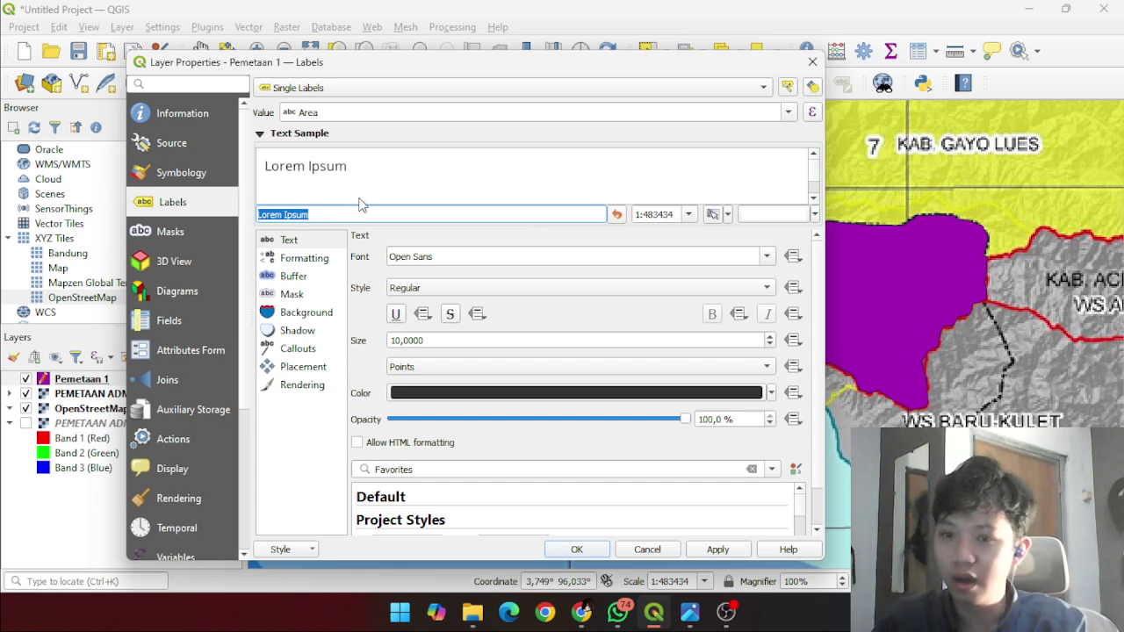
type("k")
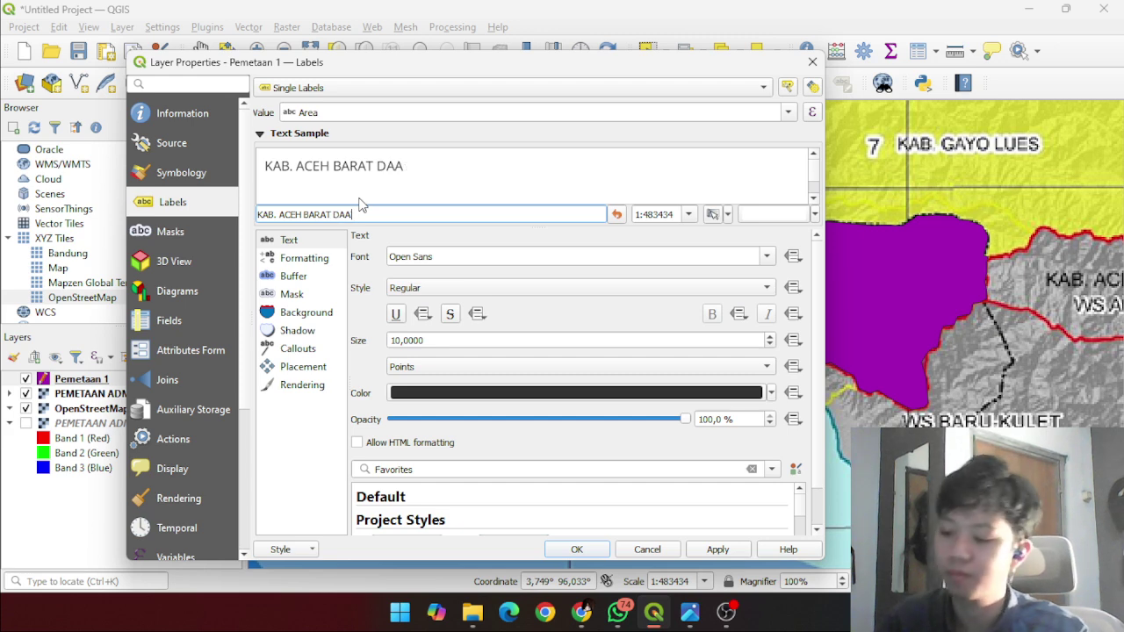
- Apply the water bodies text style to the Pemetaan 1 labels and close the layer properties
scroll(479, 416, "down", 1)
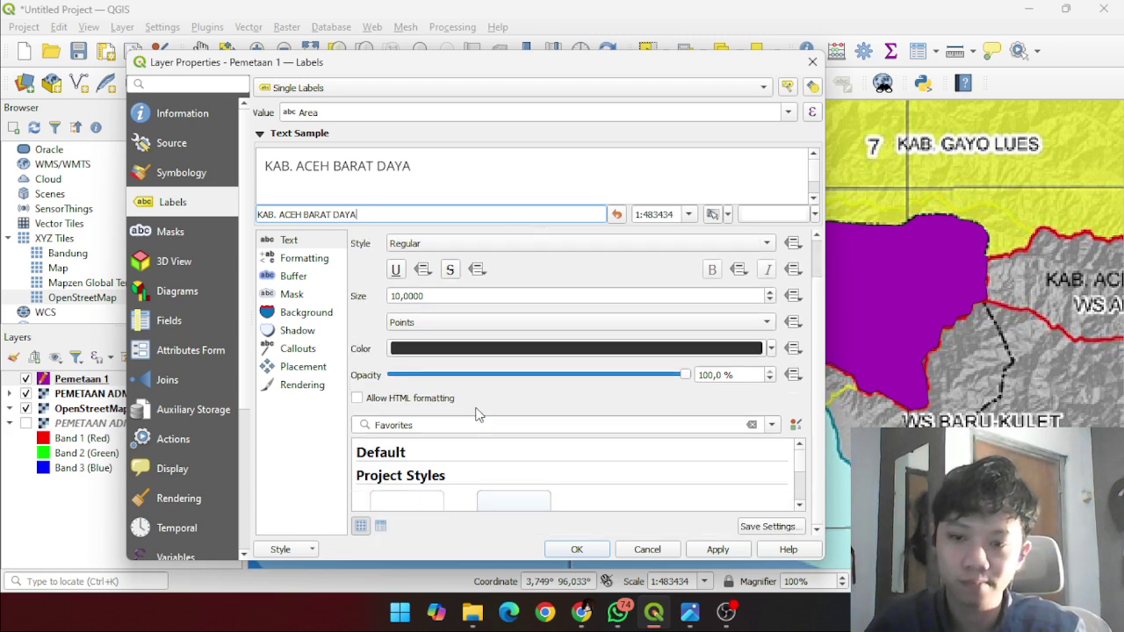
scroll(478, 416, "up", 1)
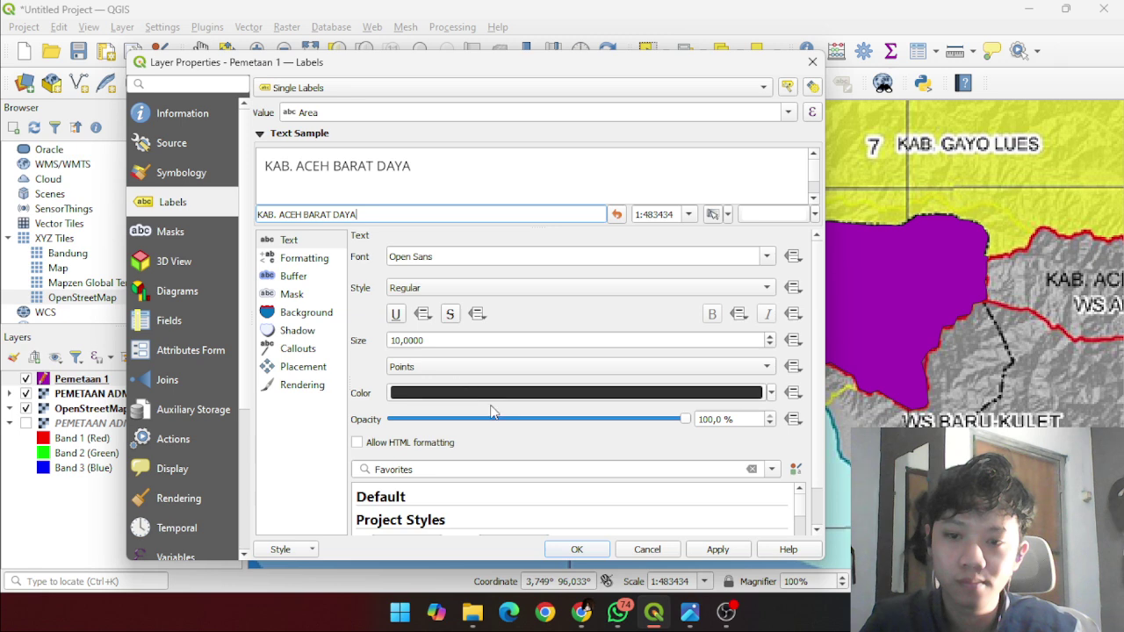
scroll(496, 414, "down", 1)
scroll(512, 474, "down", 1)
left_click(515, 479)
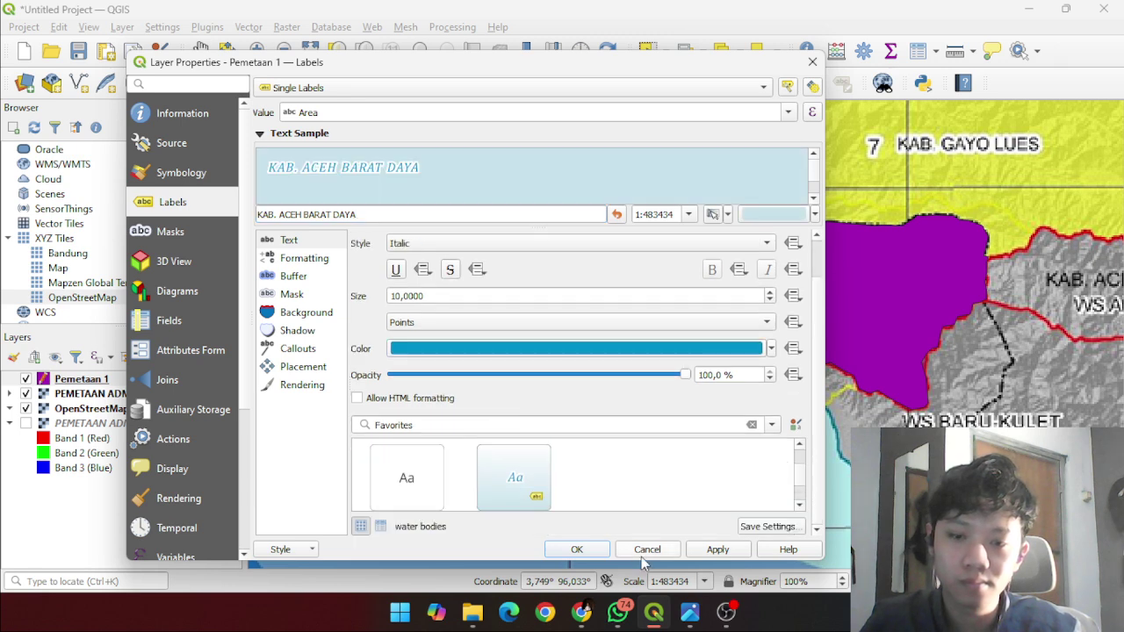
left_click(719, 551)
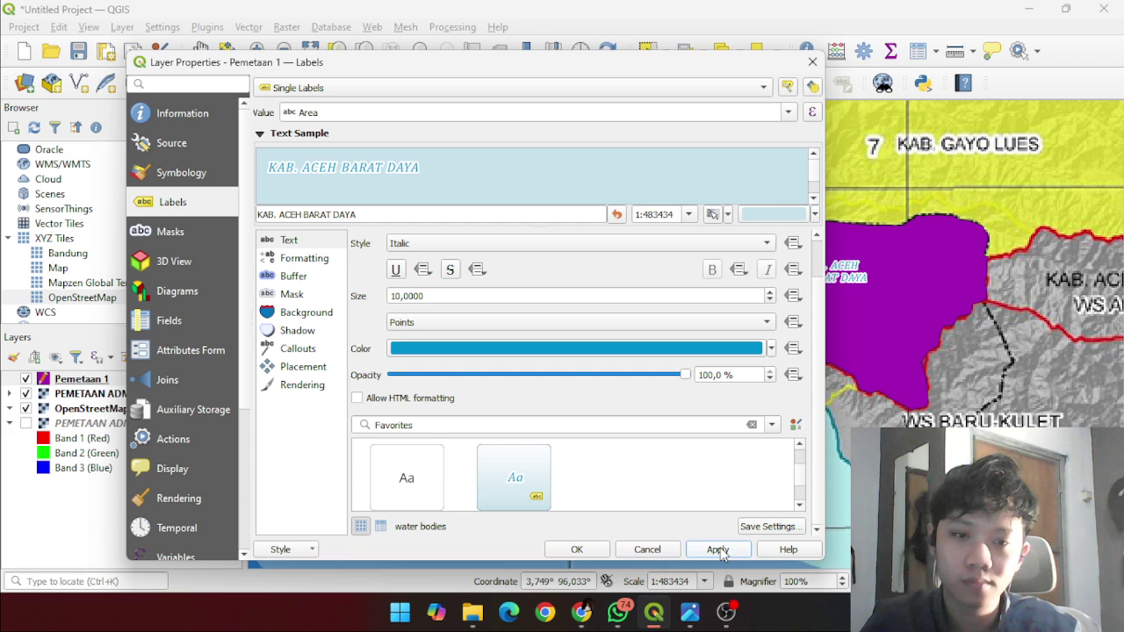
left_click(578, 550)
- Start a new shapefile layer with the file name Pemetaan 2
scroll(895, 316, "down", 1)
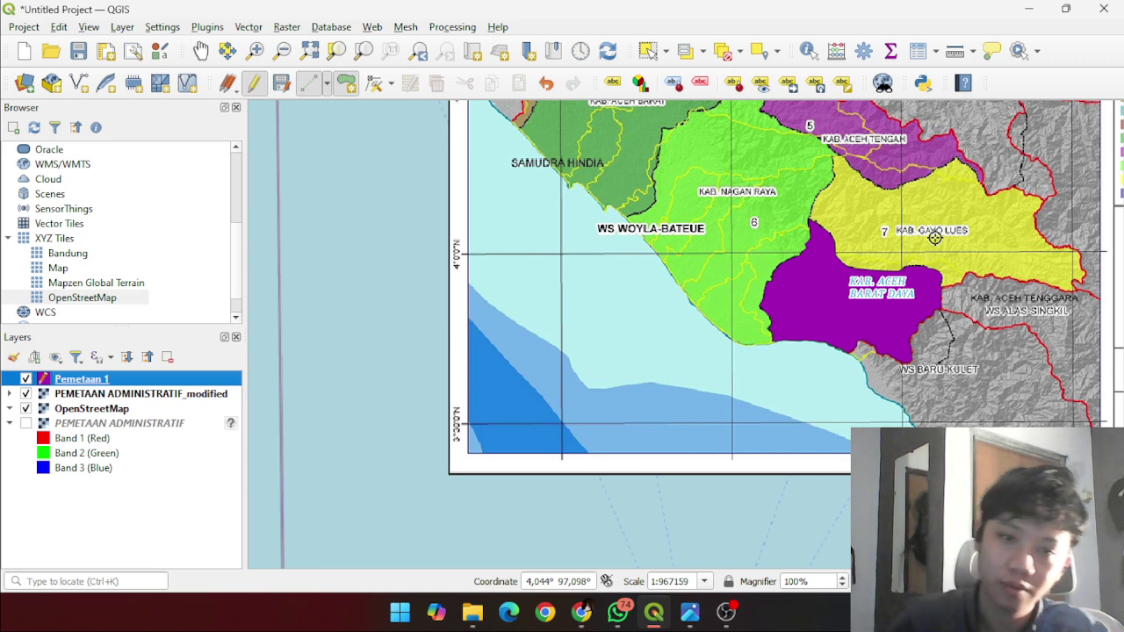
scroll(943, 254, "up", 1)
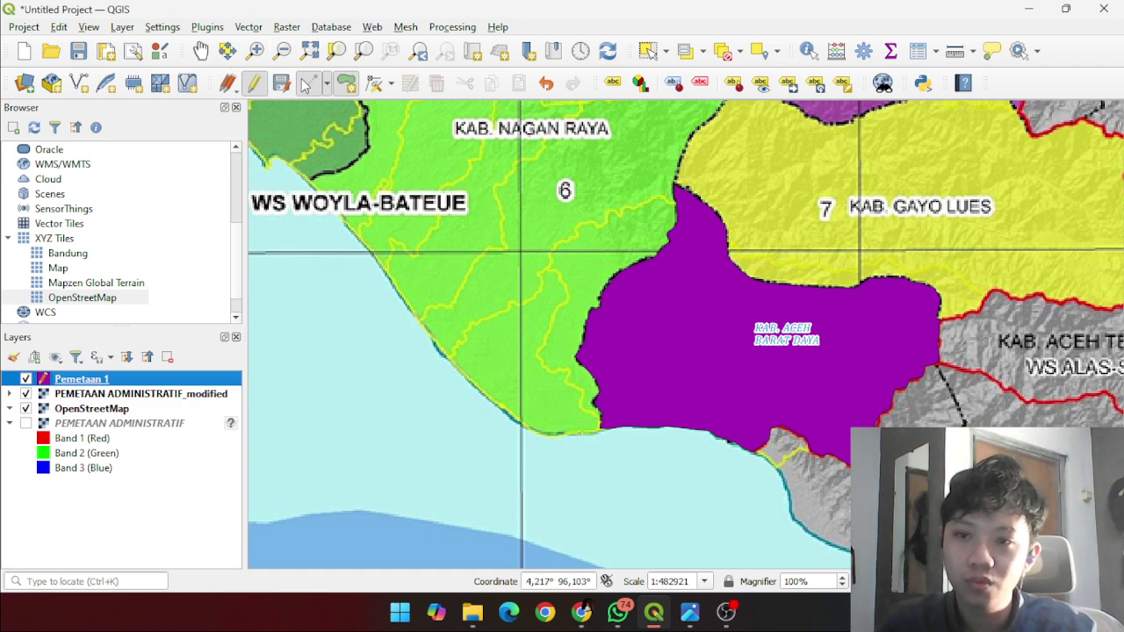
left_click(53, 27)
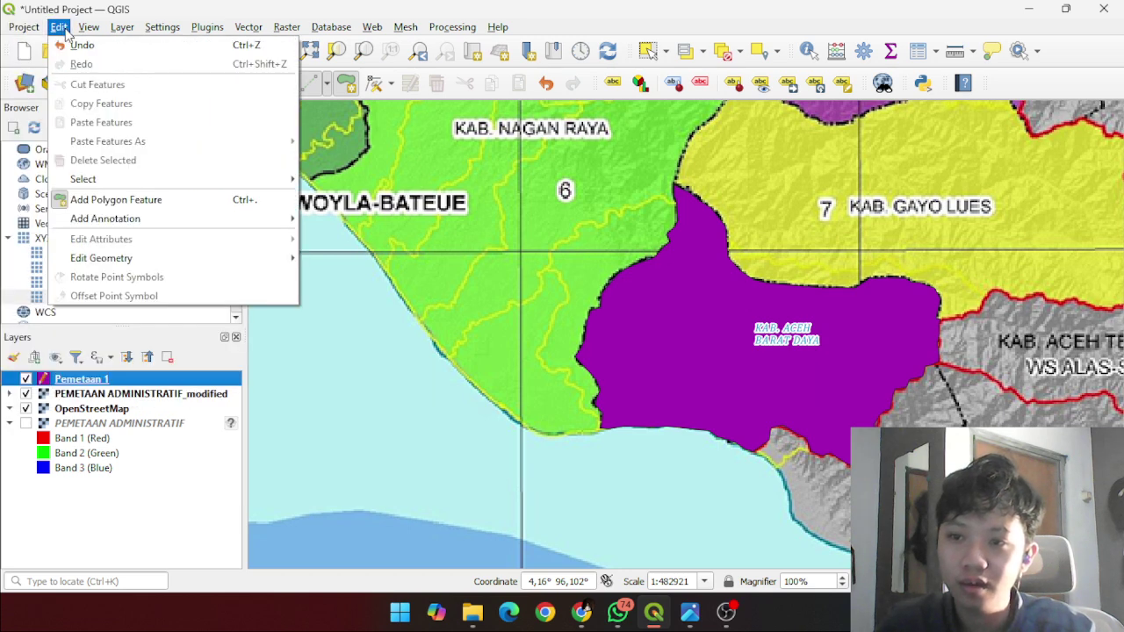
mouse_move(16, 28)
mouse_move(88, 33)
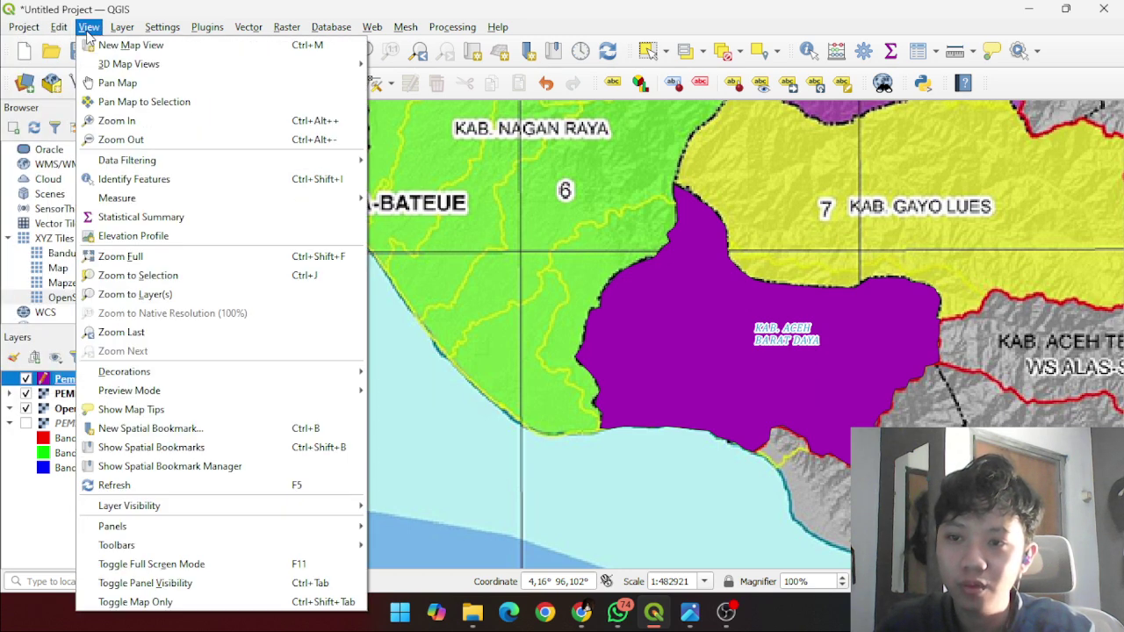
mouse_move(122, 28)
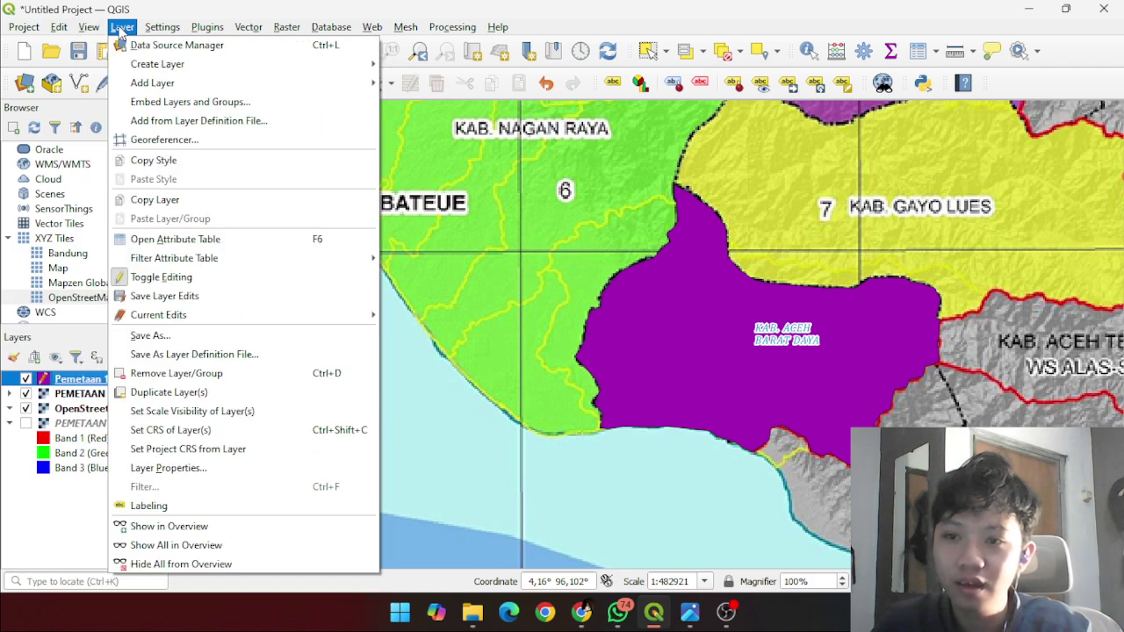
mouse_move(340, 69)
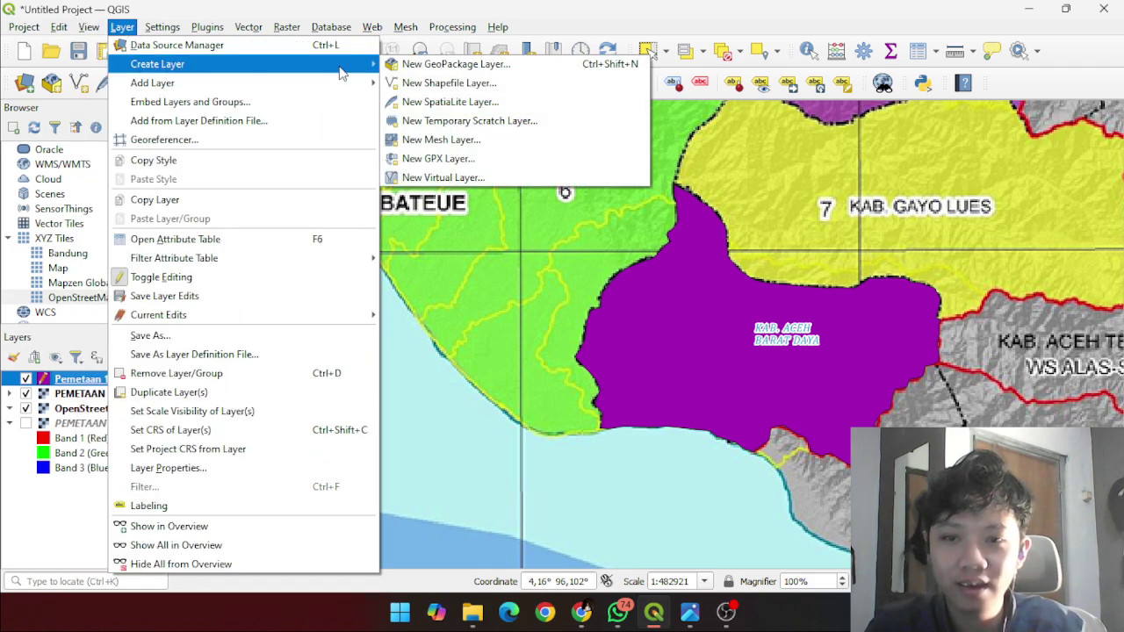
left_click(413, 83)
left_click(437, 46)
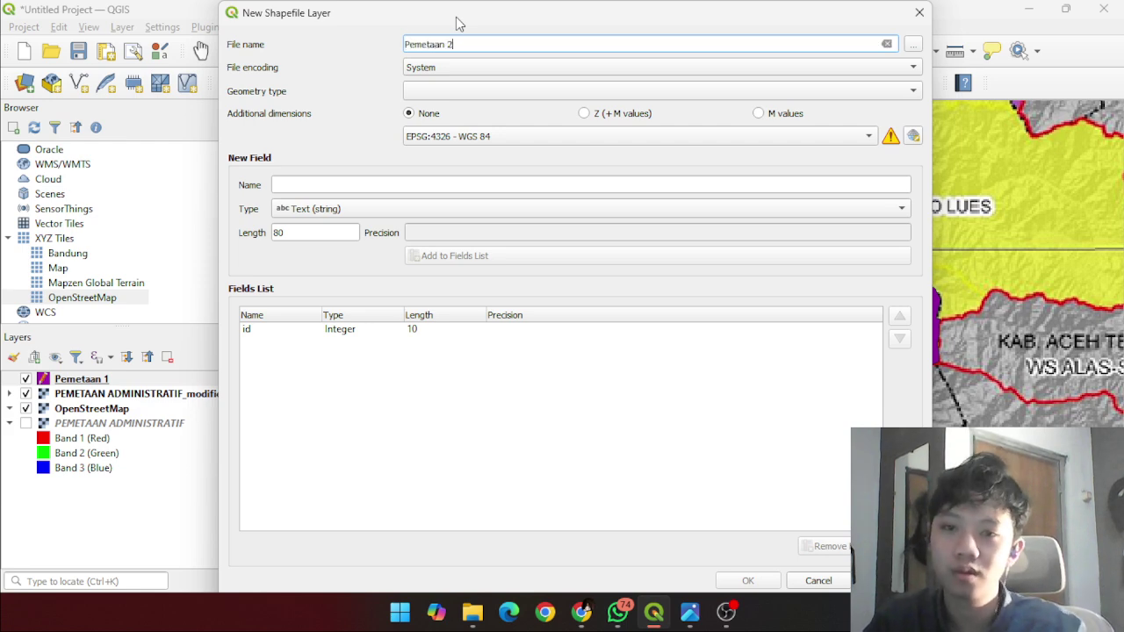
- Create the Pemetaan 2 shapefile with polygon geometry and a text field named Area
left_click(448, 91)
left_click(447, 161)
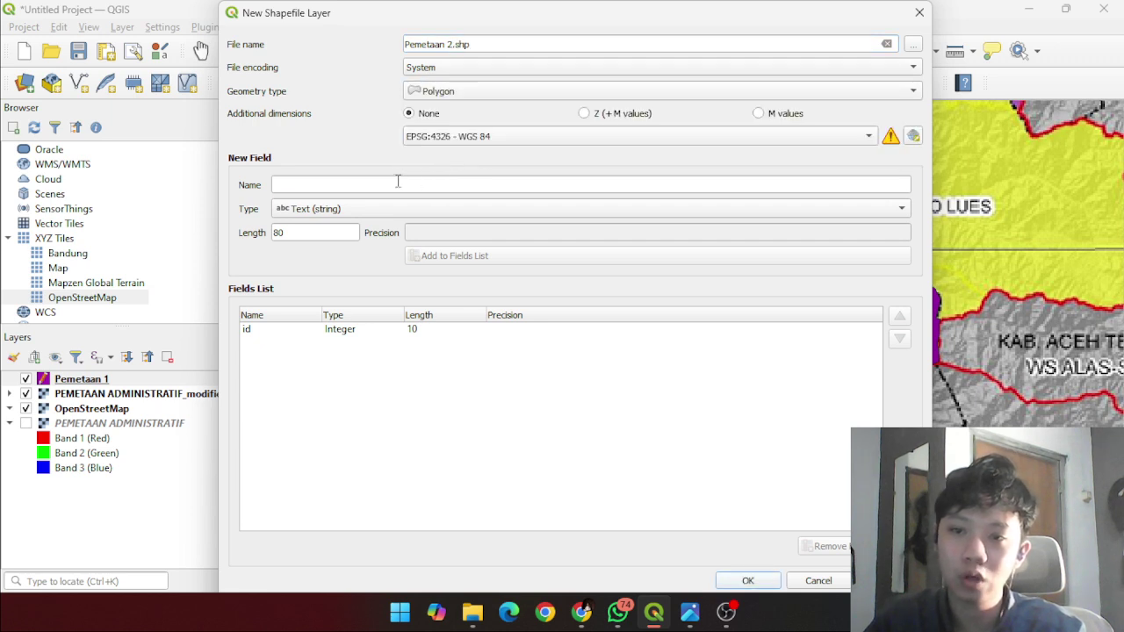
left_click(380, 186)
type("Area")
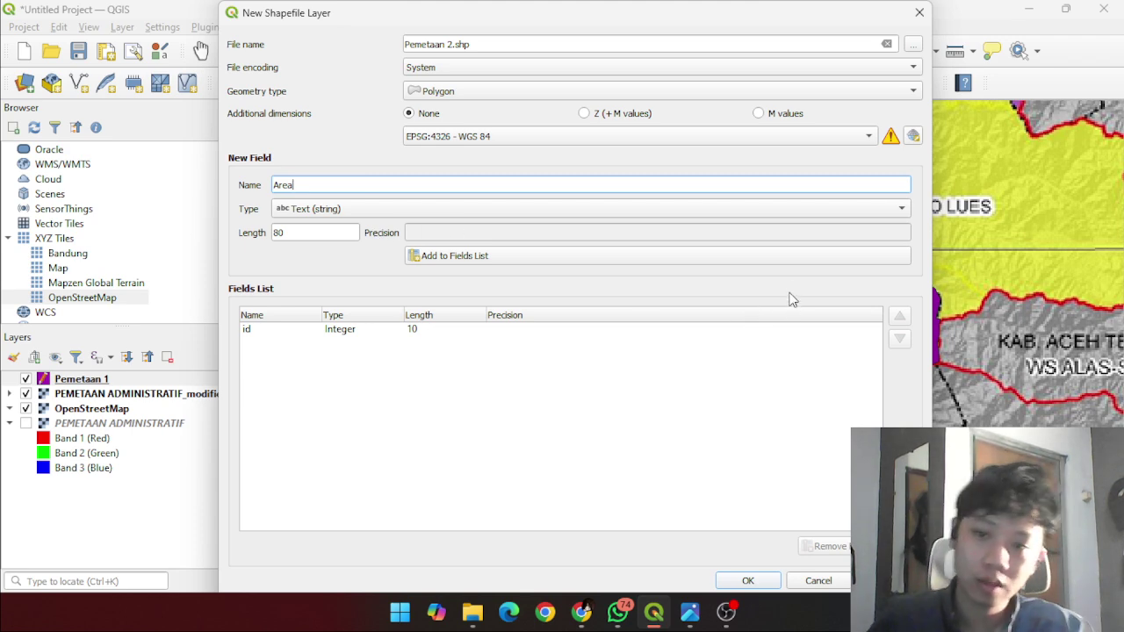
left_click(702, 262)
left_click(743, 580)
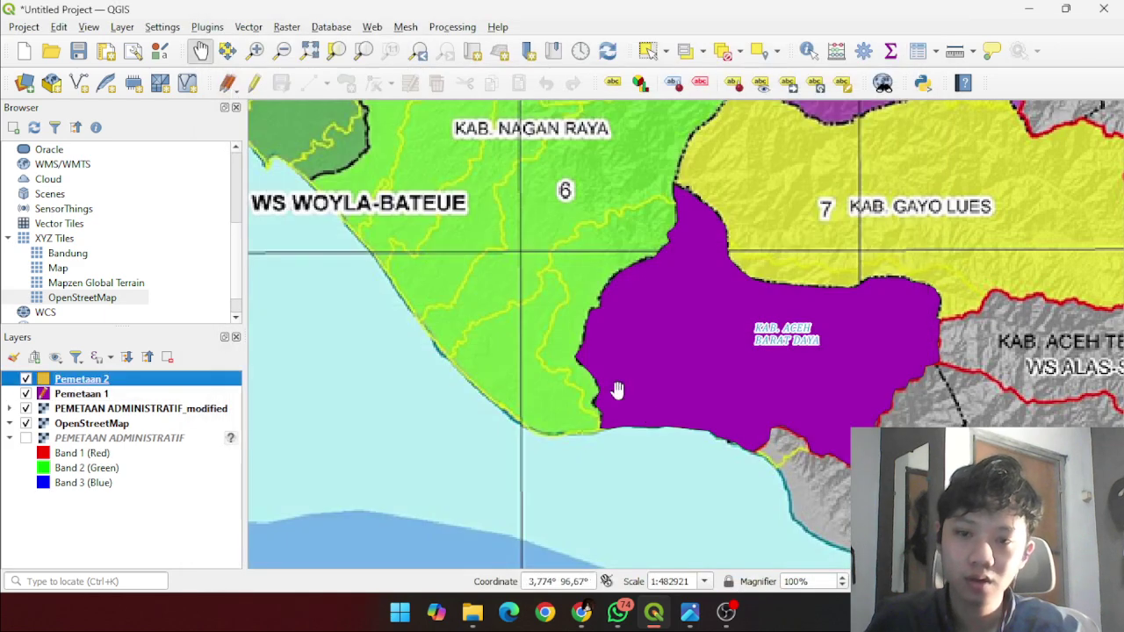
- Turn on editing for Pemetaan 2 and start adding a polygon feature at the northwestern corner of KAB. GAYO LUES
scroll(828, 253, "up", 1)
left_click_drag(828, 252, 584, 421)
left_click_drag(693, 315, 610, 277)
scroll(613, 313, "down", 2)
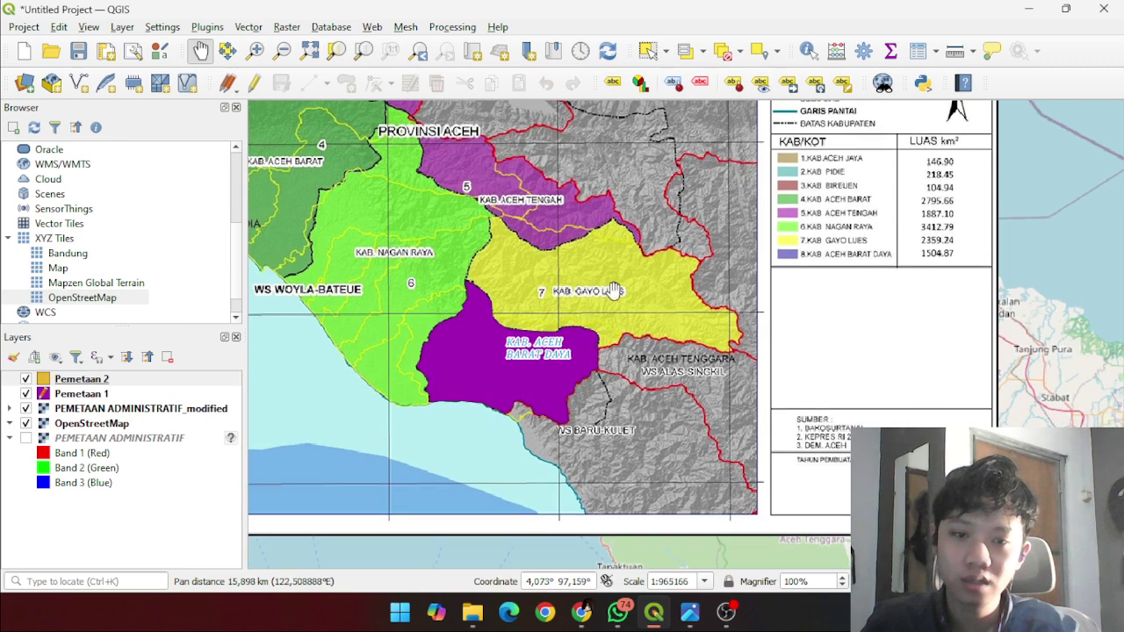
scroll(620, 322, "up", 1)
left_click_drag(472, 236, 586, 293)
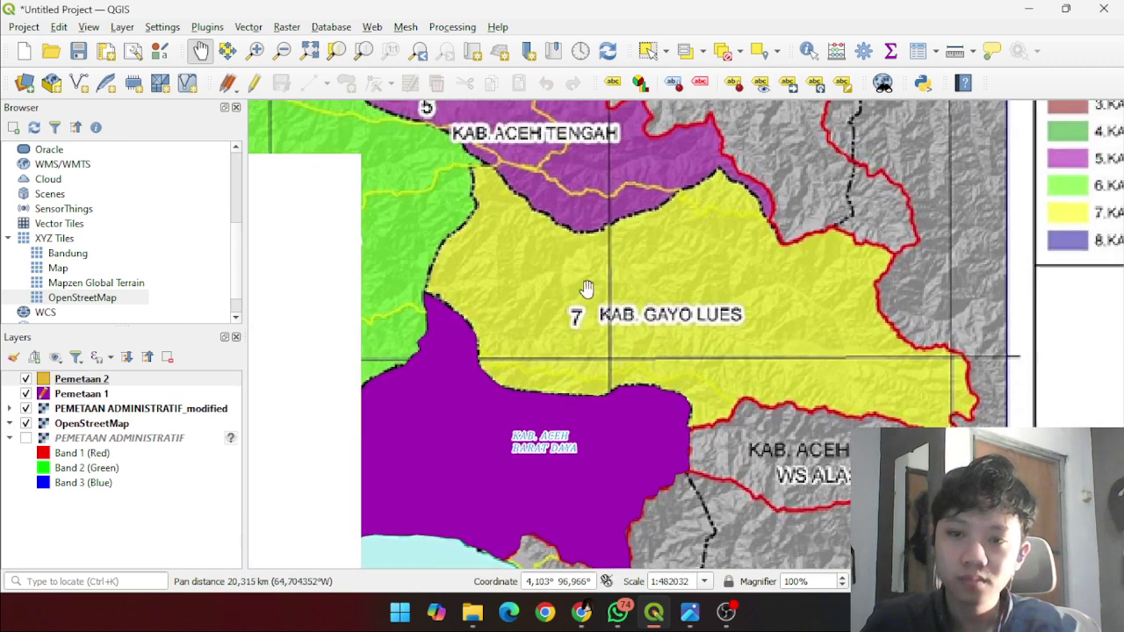
left_click(254, 83)
scroll(487, 158, "up", 3)
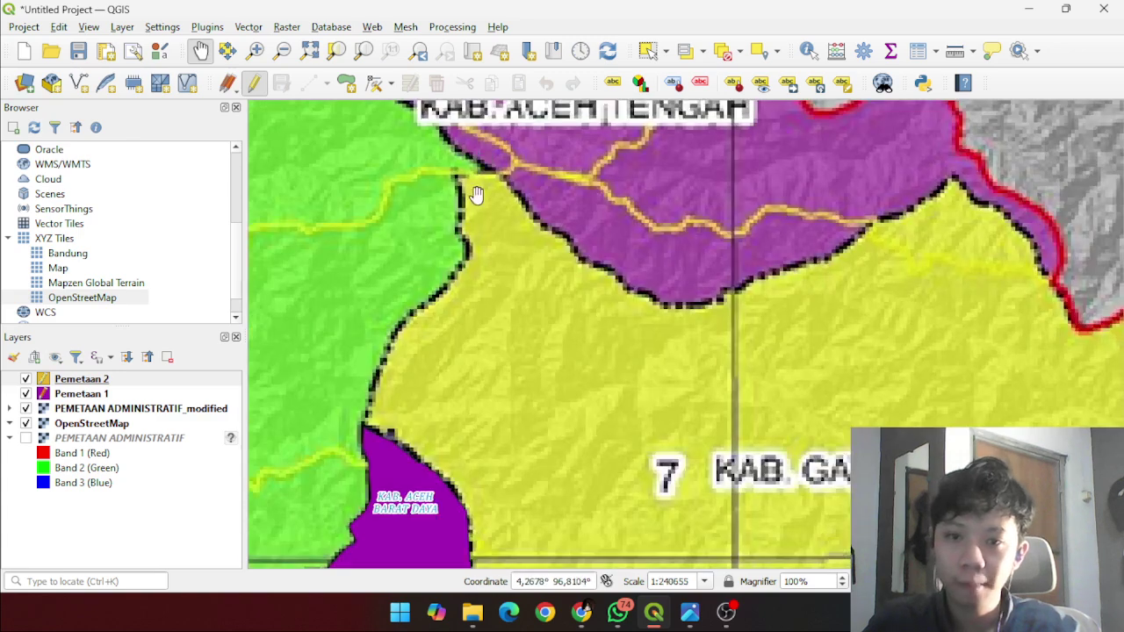
key("Up")
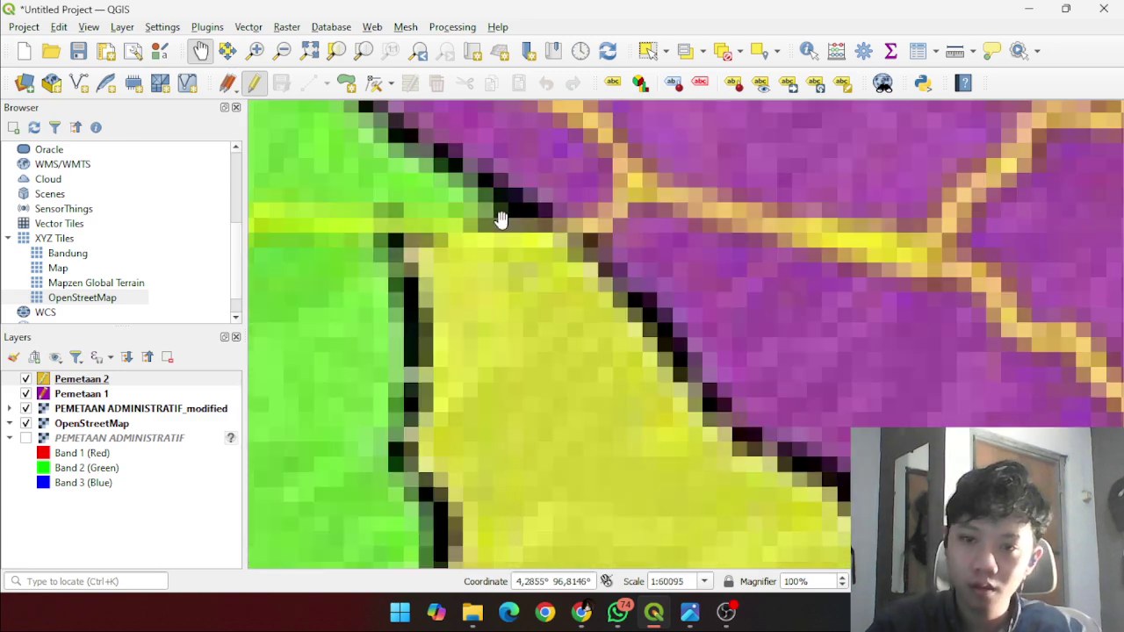
left_click(346, 83)
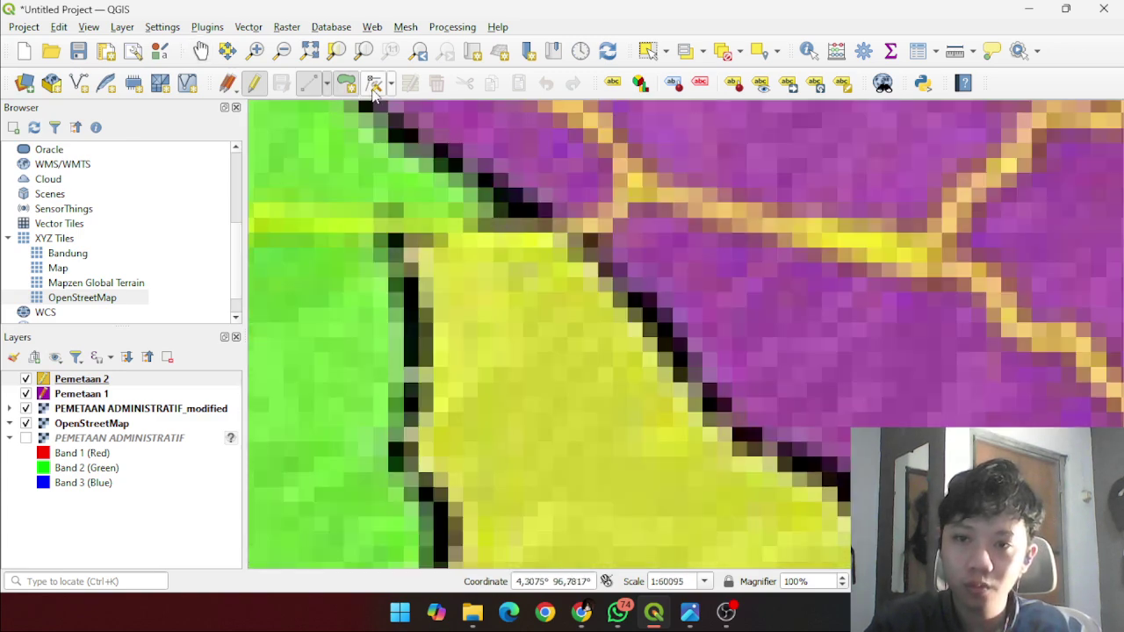
left_click(527, 230)
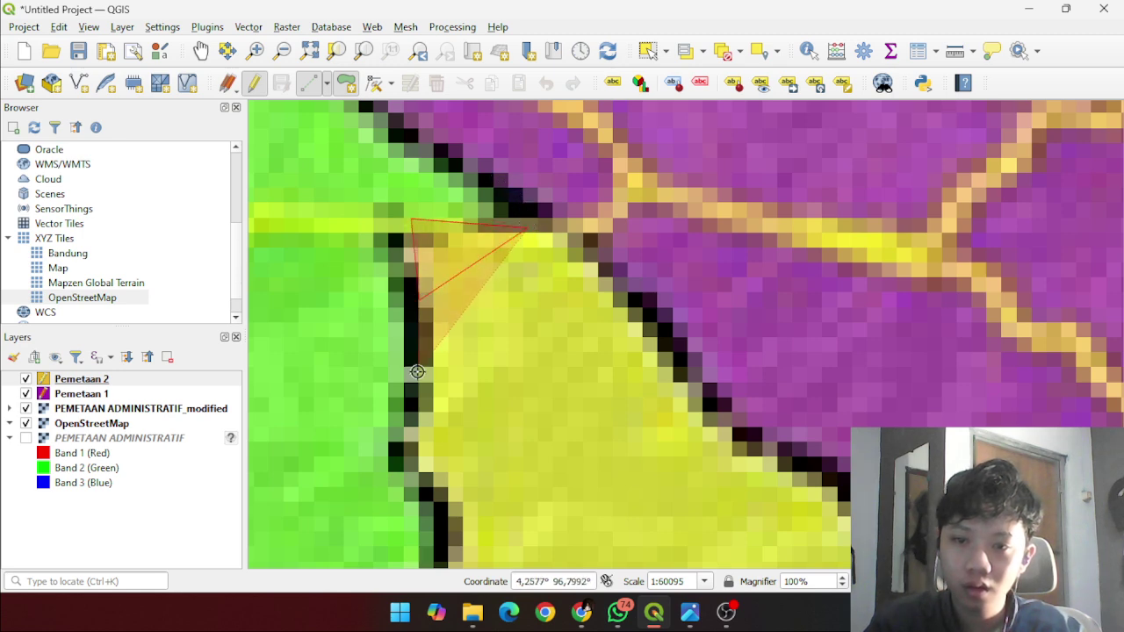
left_click(402, 472)
left_click(438, 520)
left_click(464, 564)
key("Down")
key("Down")
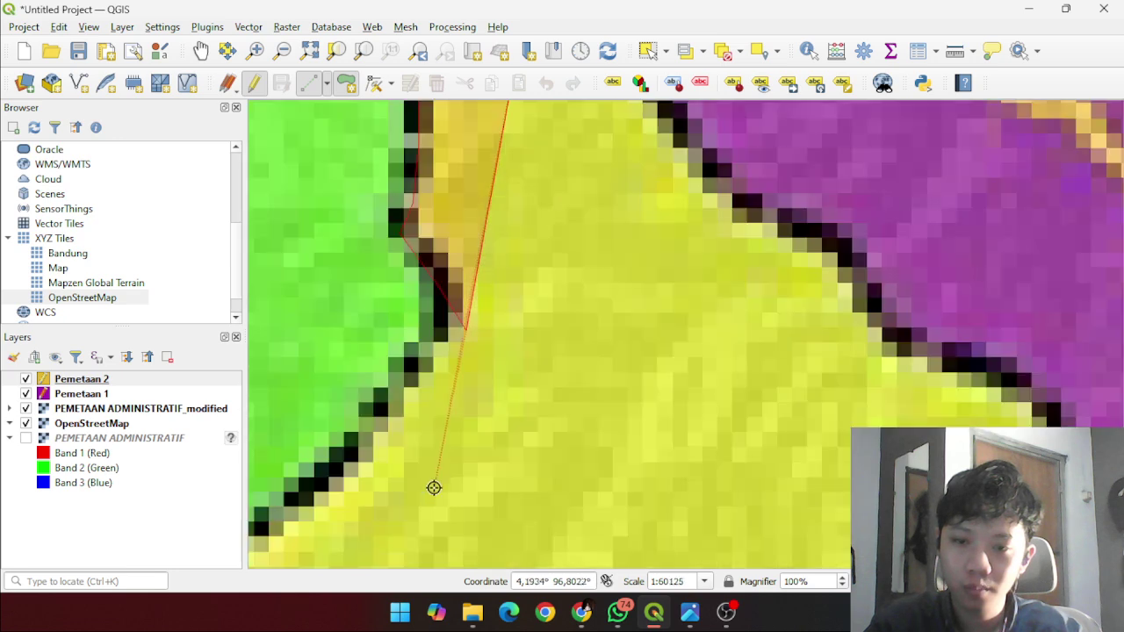
key("Down")
key("Left")
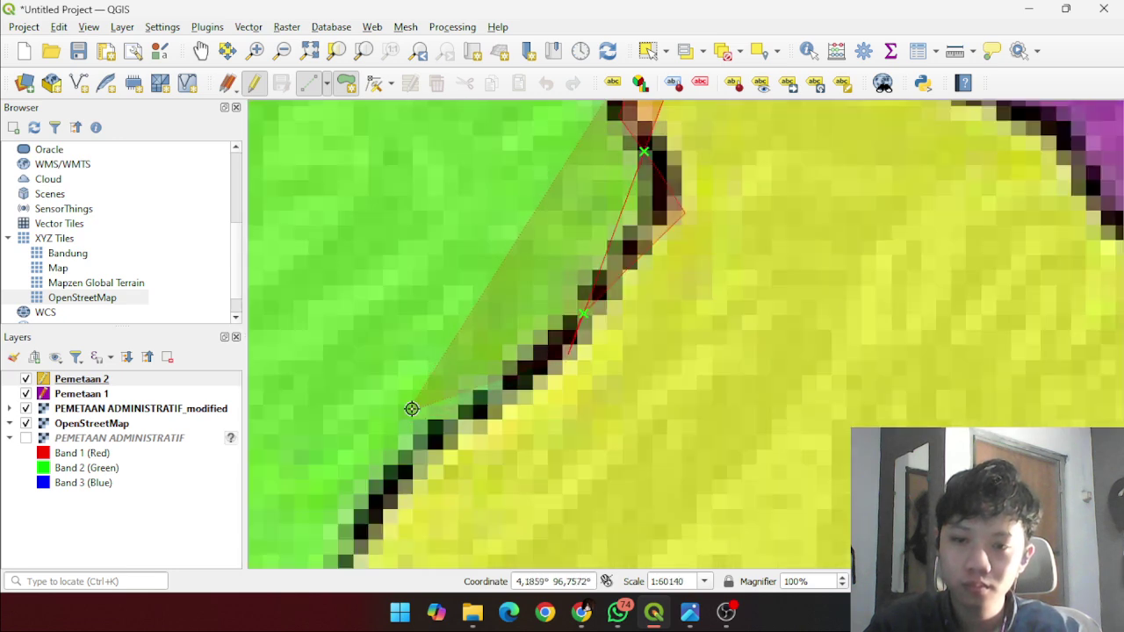
key("Left")
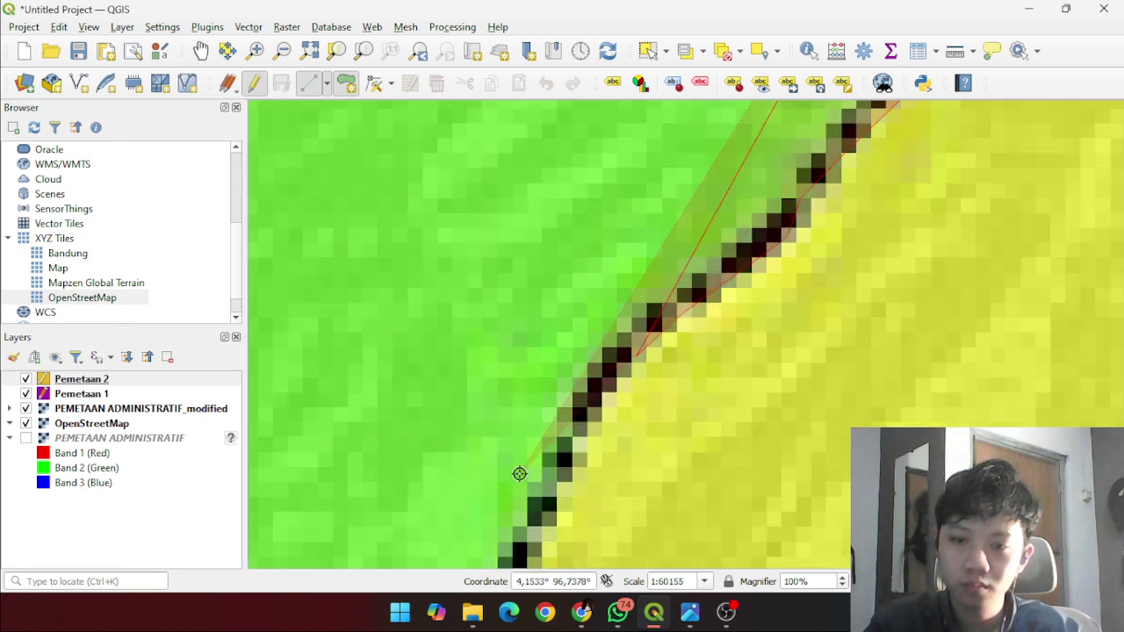
key("Left")
key("Right")
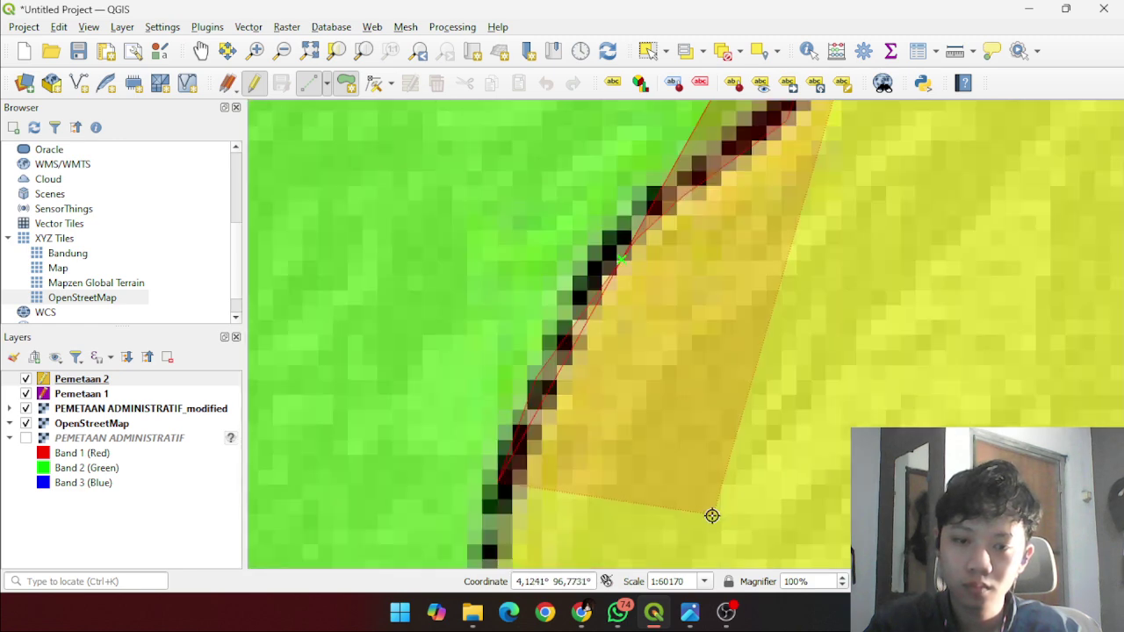
key("Down")
scroll(639, 450, "down", 1)
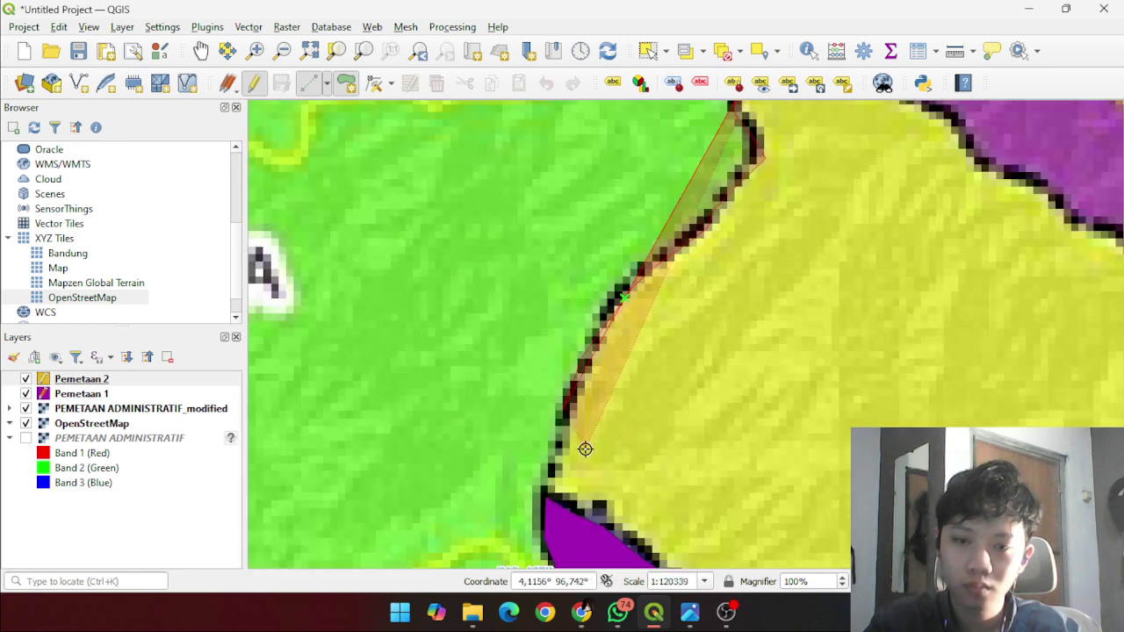
left_click(548, 488)
key("Right")
key("Down")
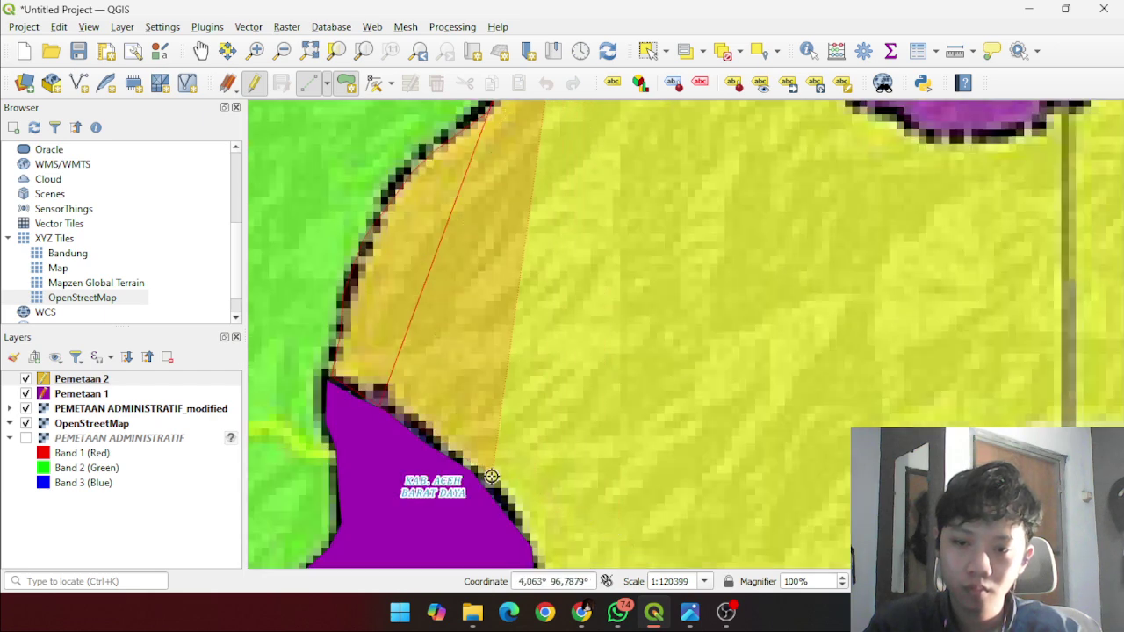
key("Down")
key("Right")
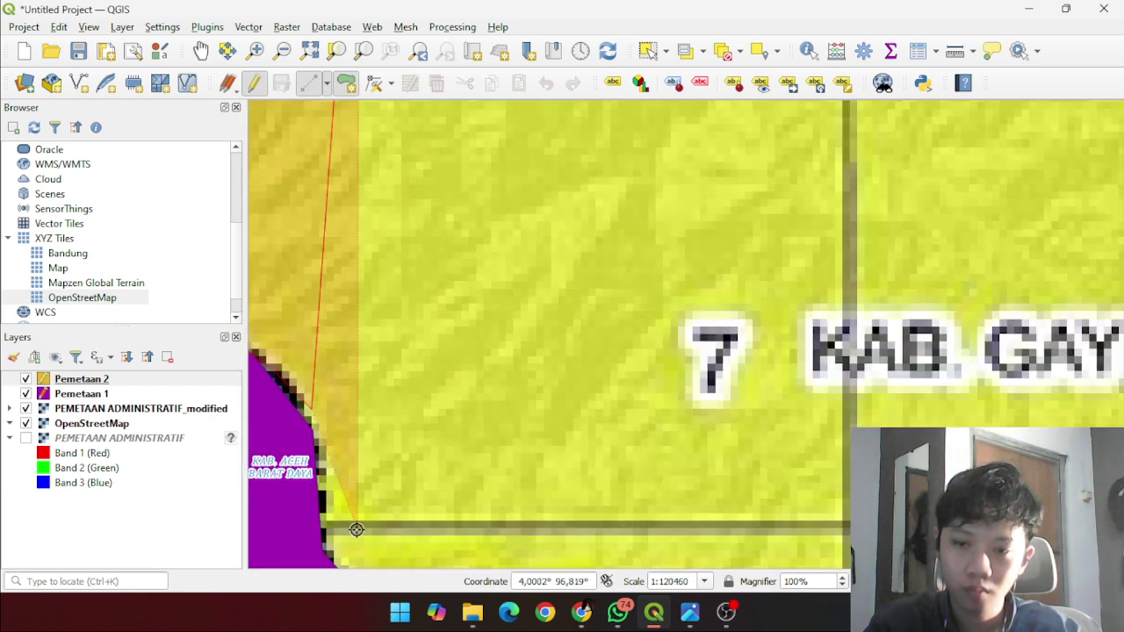
key("Left")
key("Down")
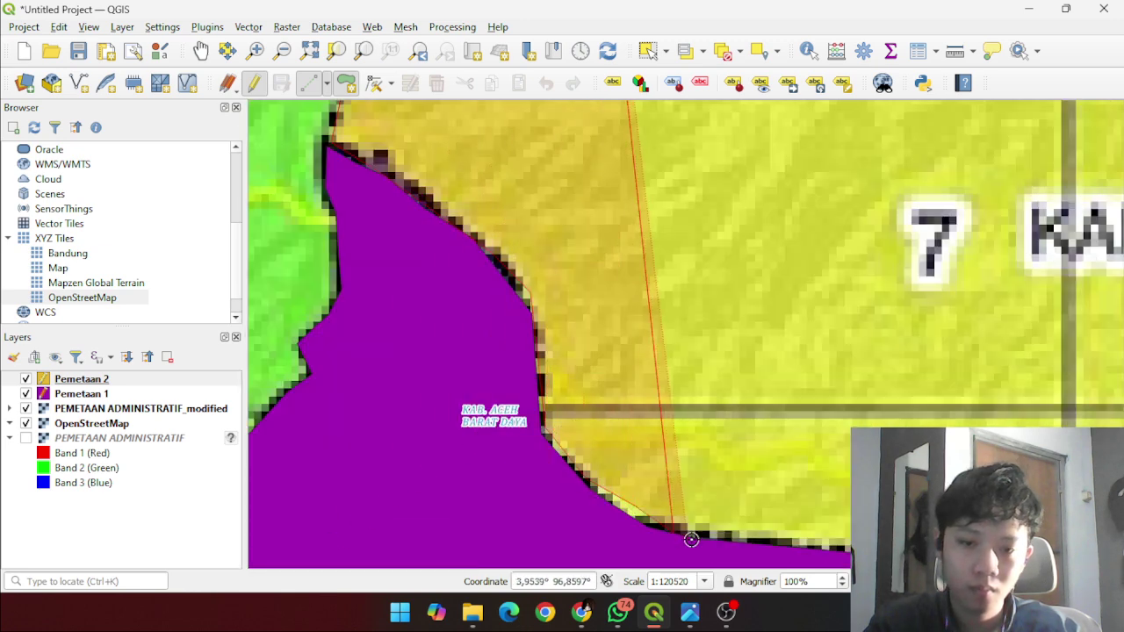
right_click(790, 543)
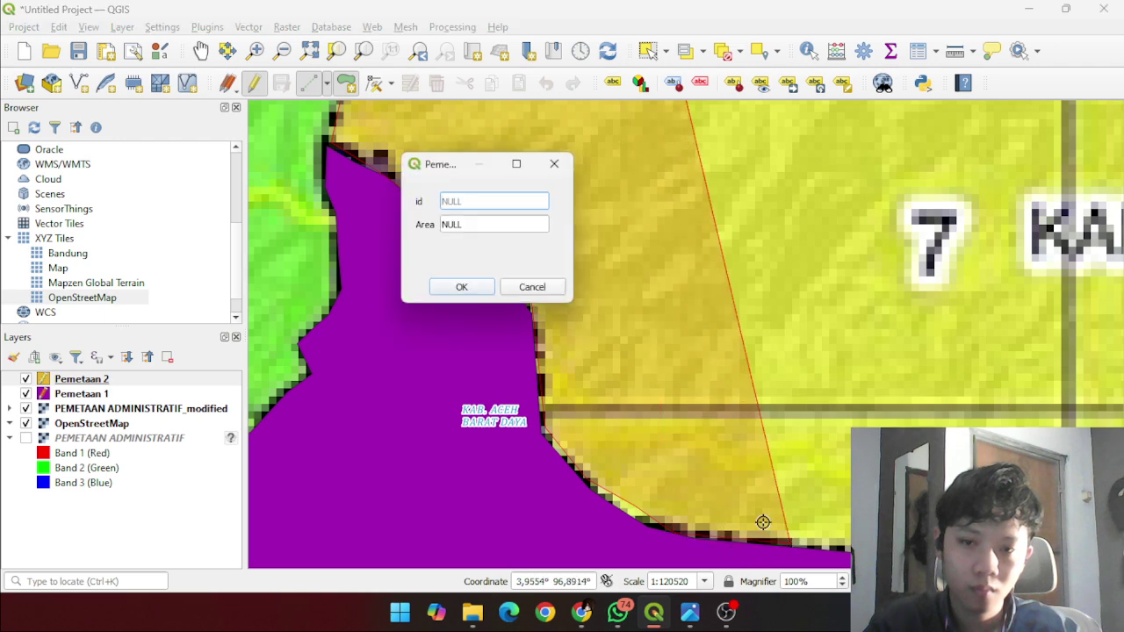
left_click(529, 288)
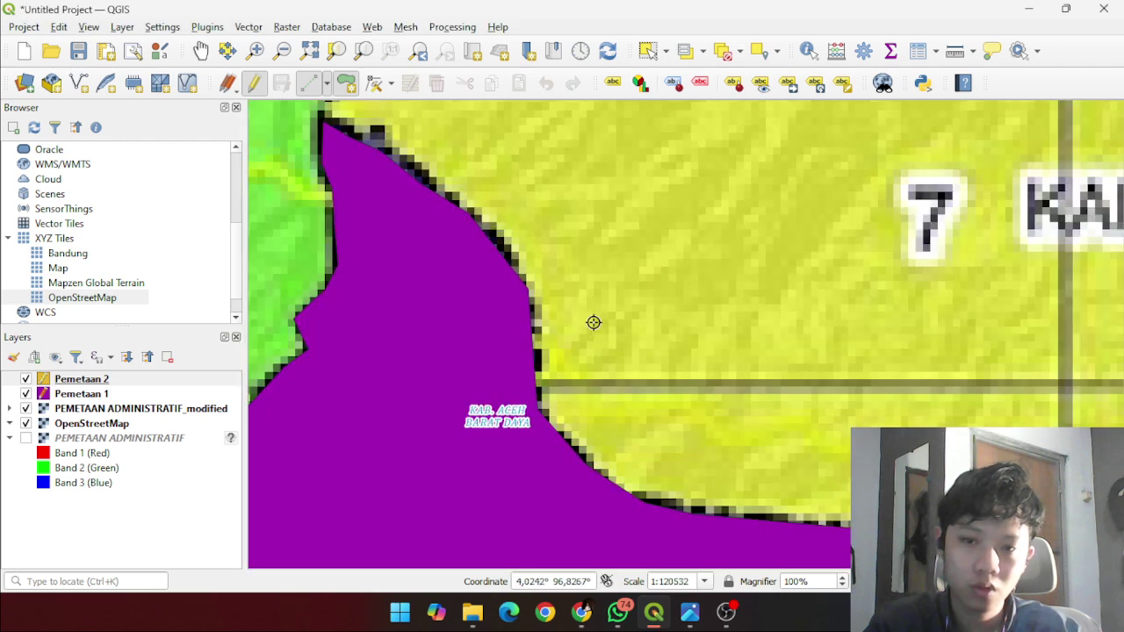
- Start the KAB. GAYO LUES polygon at its northwestern corner and trace its border southeast along KAB. ACEH TENGAH
scroll(592, 321, "down", 1)
scroll(537, 225, "down", 2)
scroll(552, 266, "up", 3)
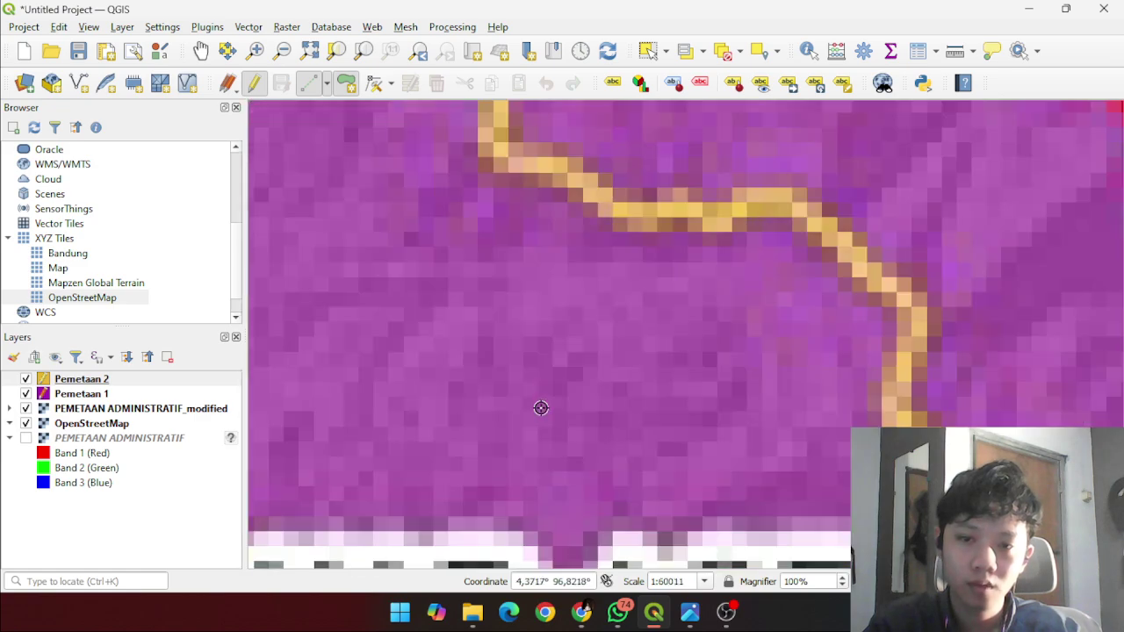
scroll(536, 407, "down", 2)
scroll(531, 322, "up", 3)
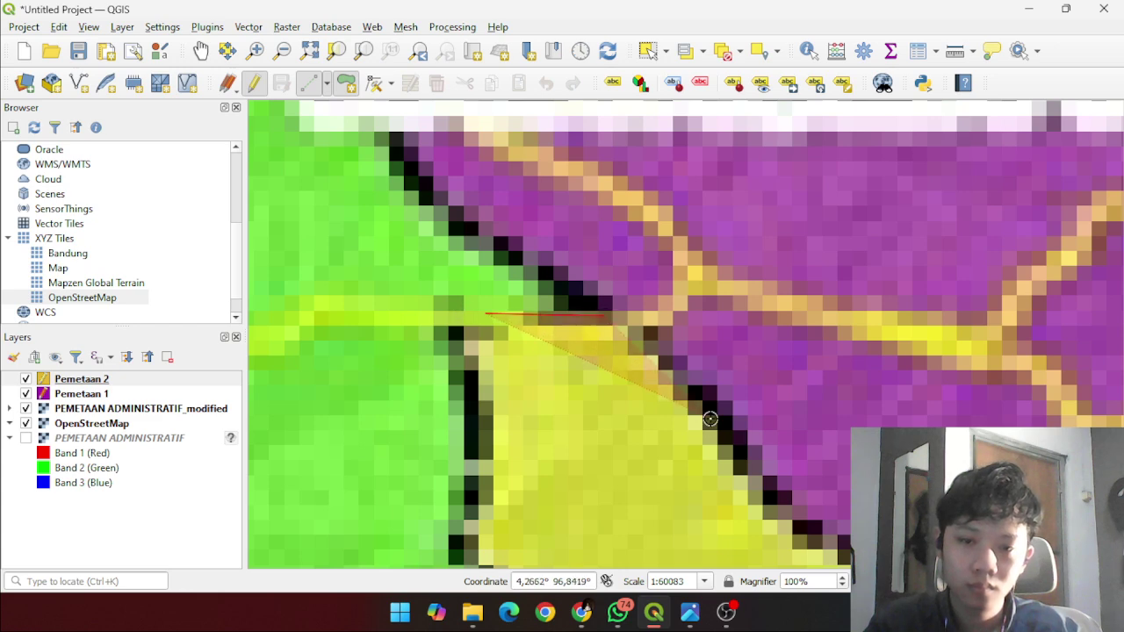
left_click(794, 535)
key("Right")
key("Down")
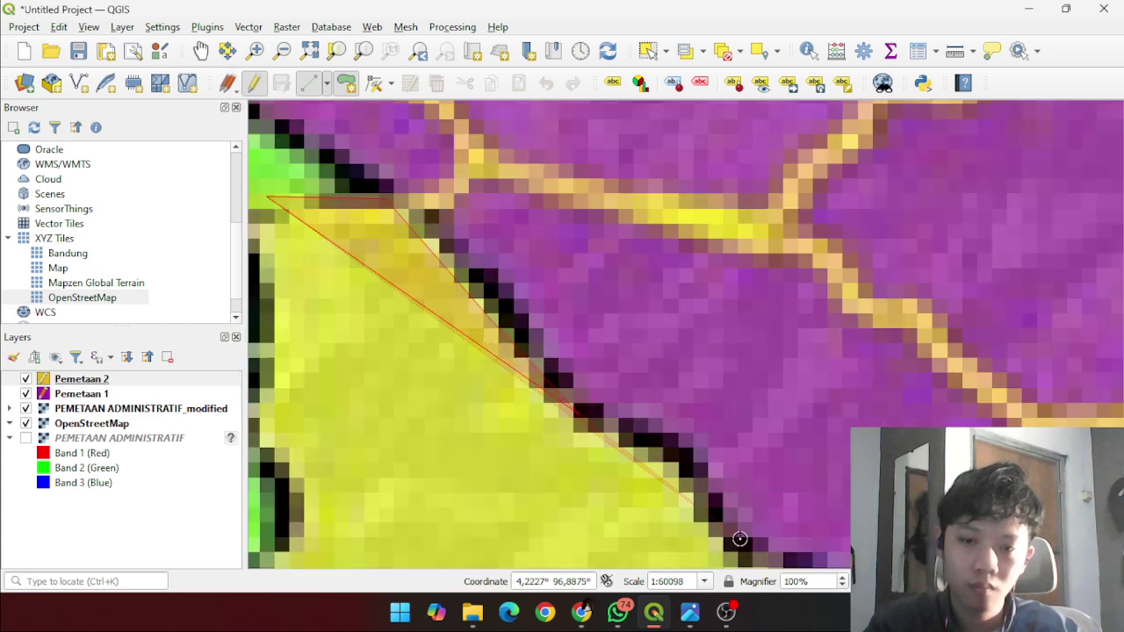
- Continue the polygon around the border's southward bulge and up to the northern peak of KAB. GAYO LUES
key("Right")
key("Down")
key("Right")
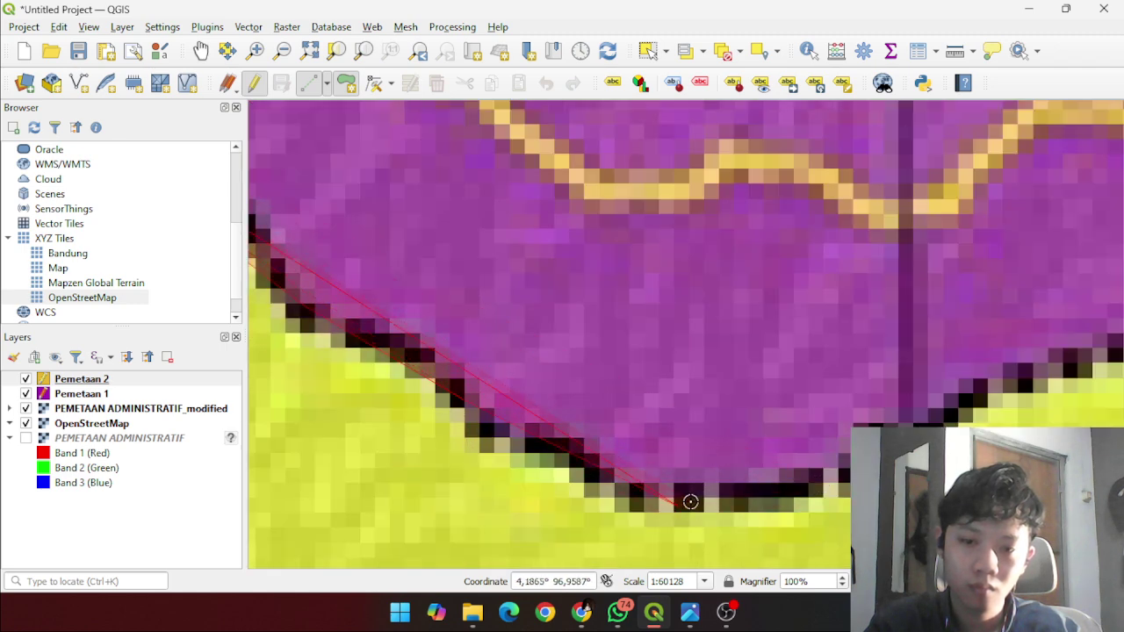
scroll(925, 409, "down", 2)
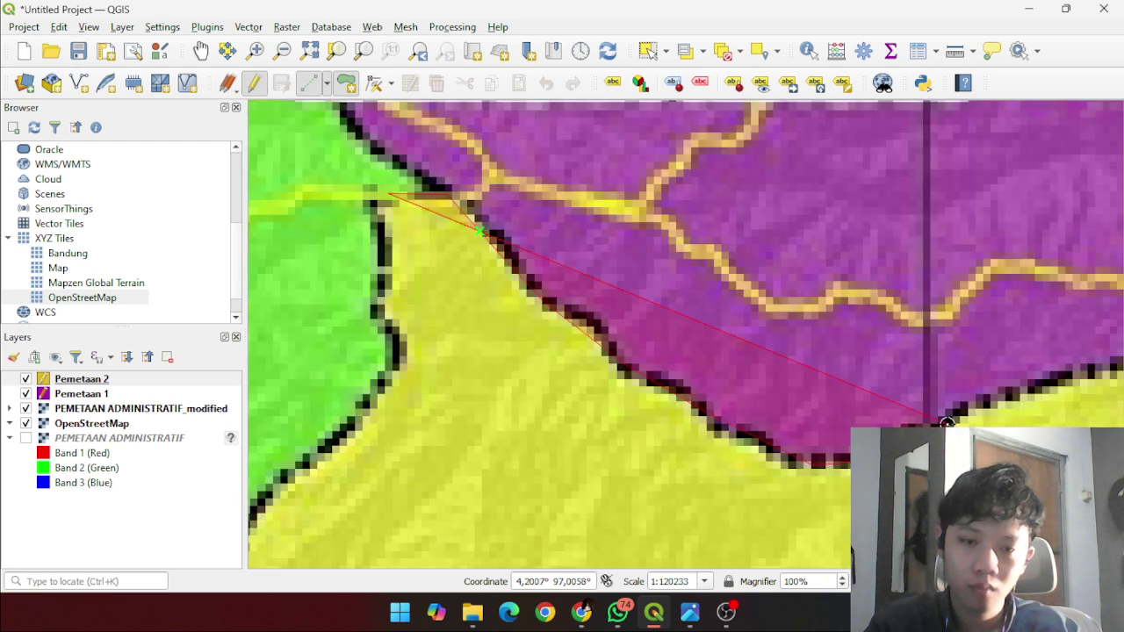
key("Right")
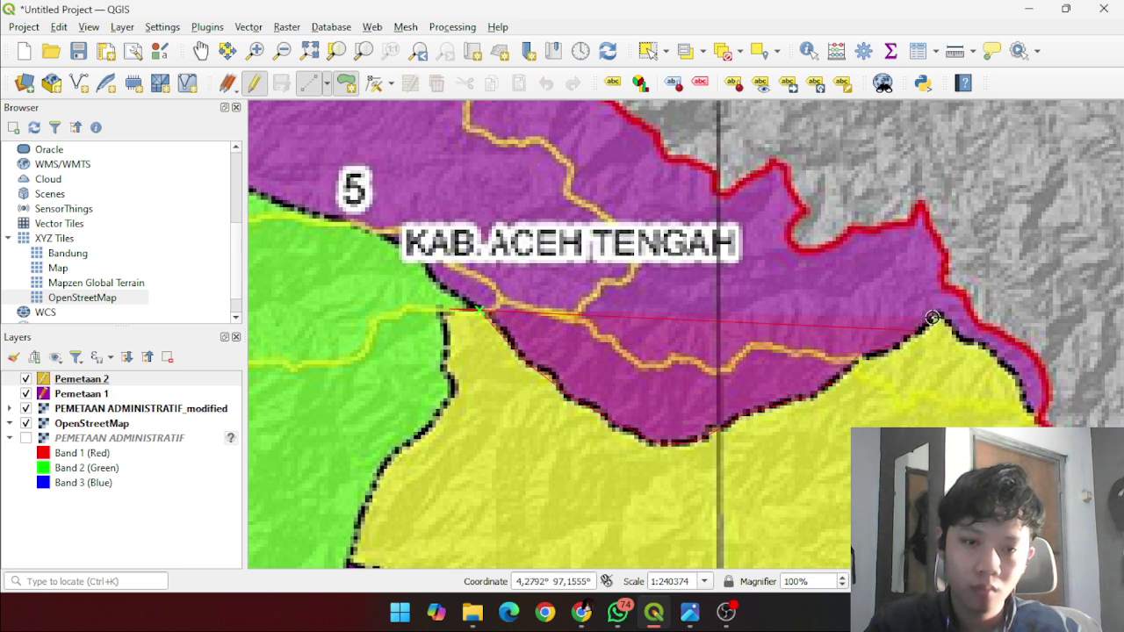
- Trace the polygon from the northern peak down along the narrow KAB. ACEH TENGAH strip to the red boundary
key("Right")
key("Down")
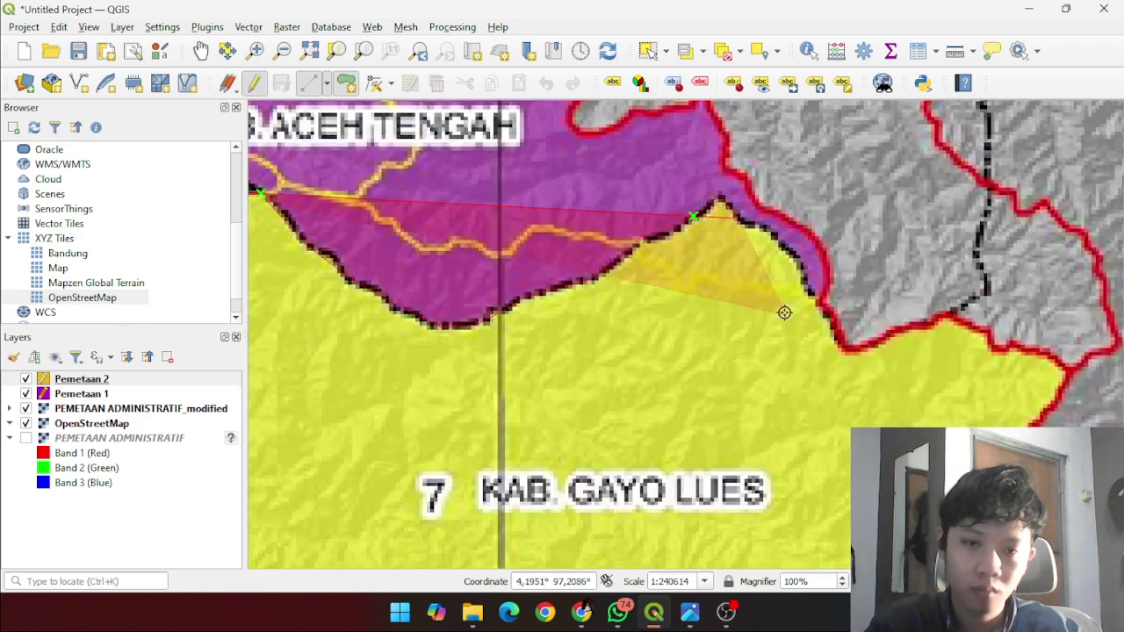
scroll(734, 176, "up", 2)
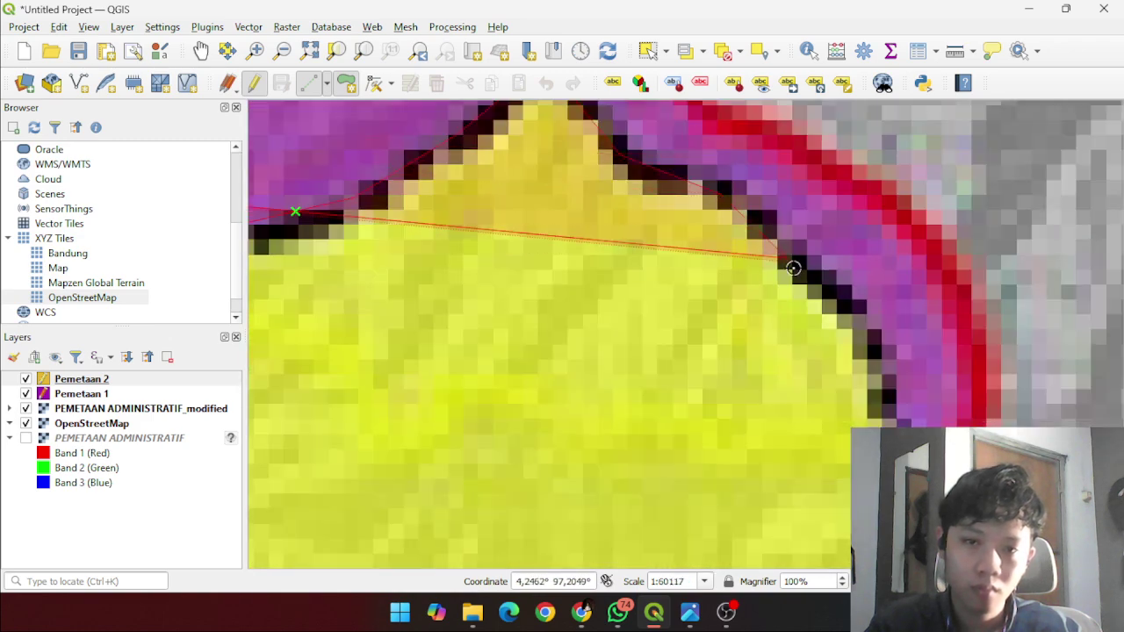
key("Right")
key("Right")
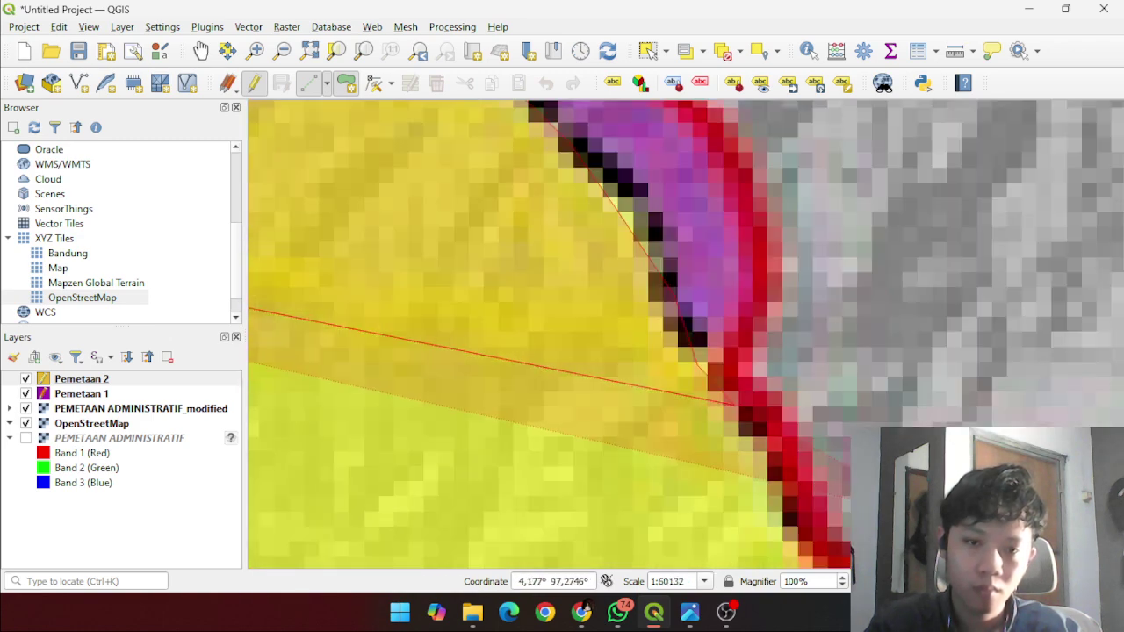
scroll(402, 379, "down", 1)
left_click(397, 382)
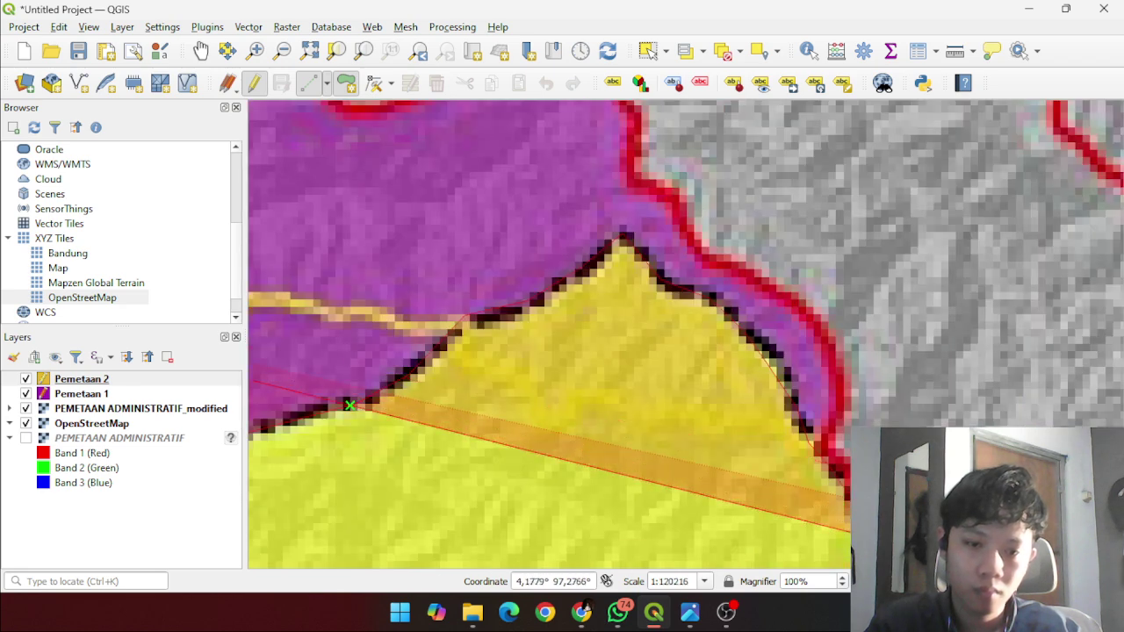
- Extend the polygon along the red boundary, around its sharp dip and east to the junction of the red lines
left_click(802, 423)
key("Right")
key("Down")
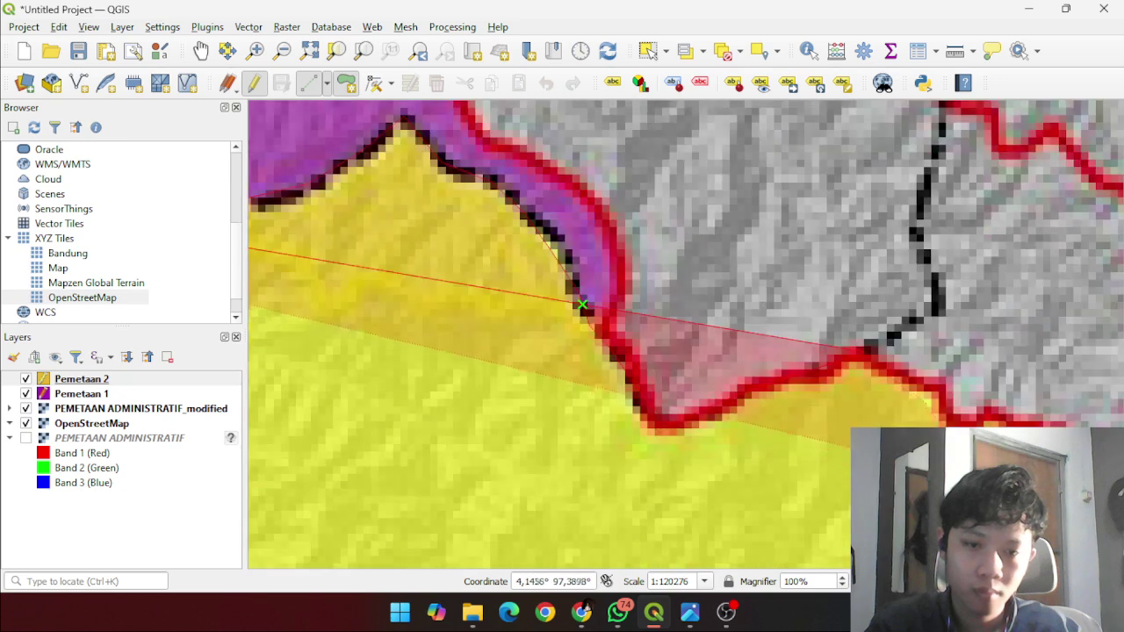
left_click(957, 417)
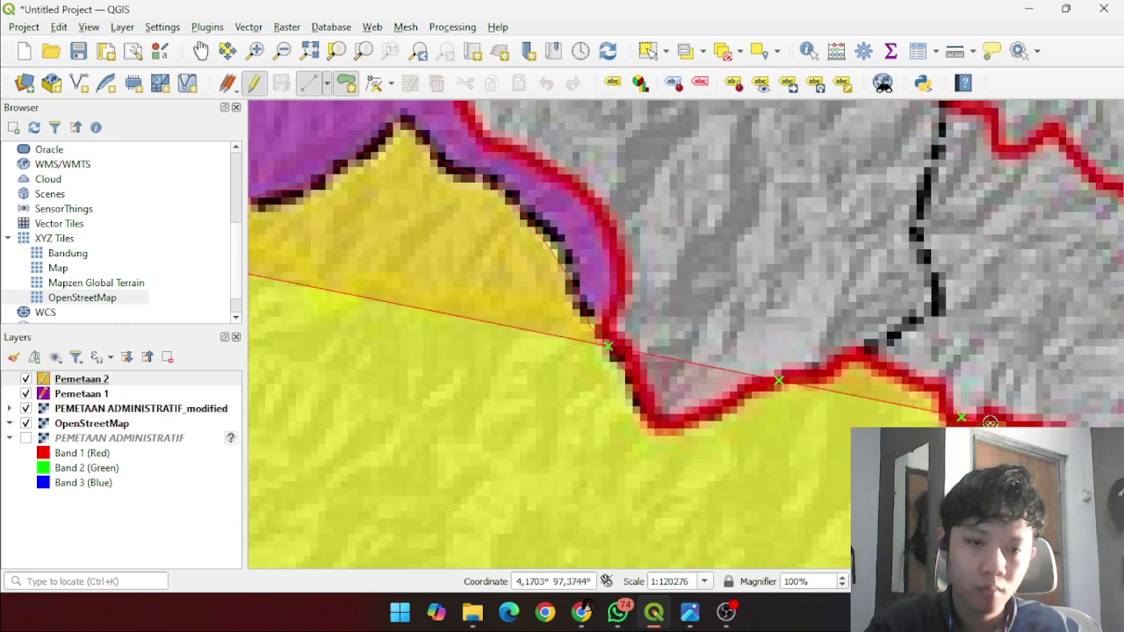
key("Right")
key("Down")
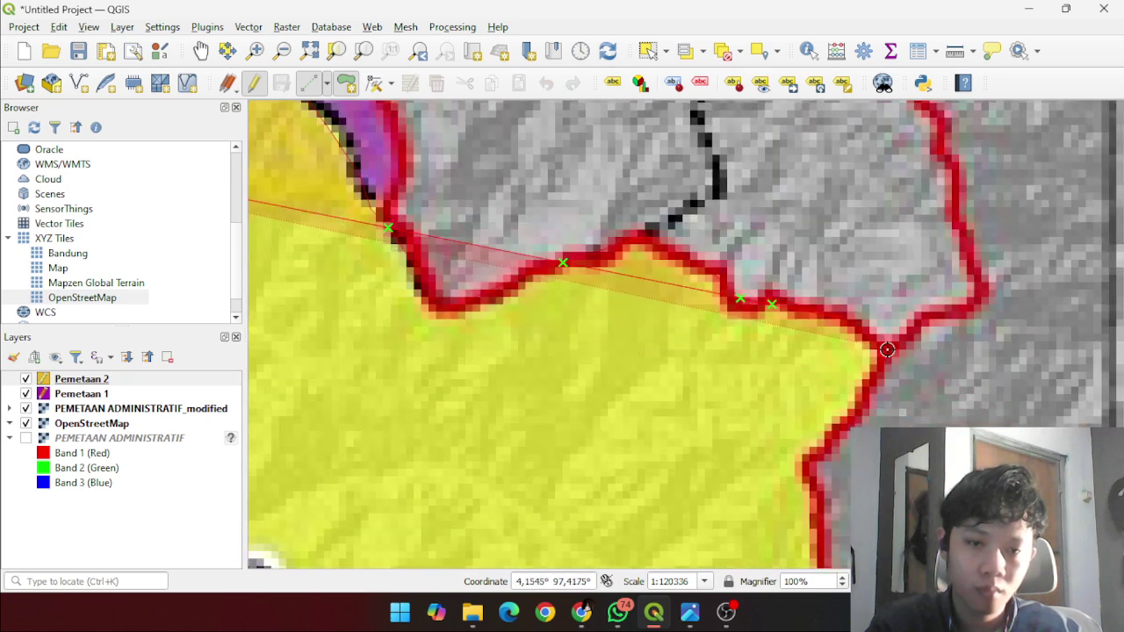
- Trace the polygon from the red-line junction southwest and down the eastern boundary of KAB. GAYO LUES
key("BackSpace")
key("BackSpace")
key("BackSpace")
key("BackSpace")
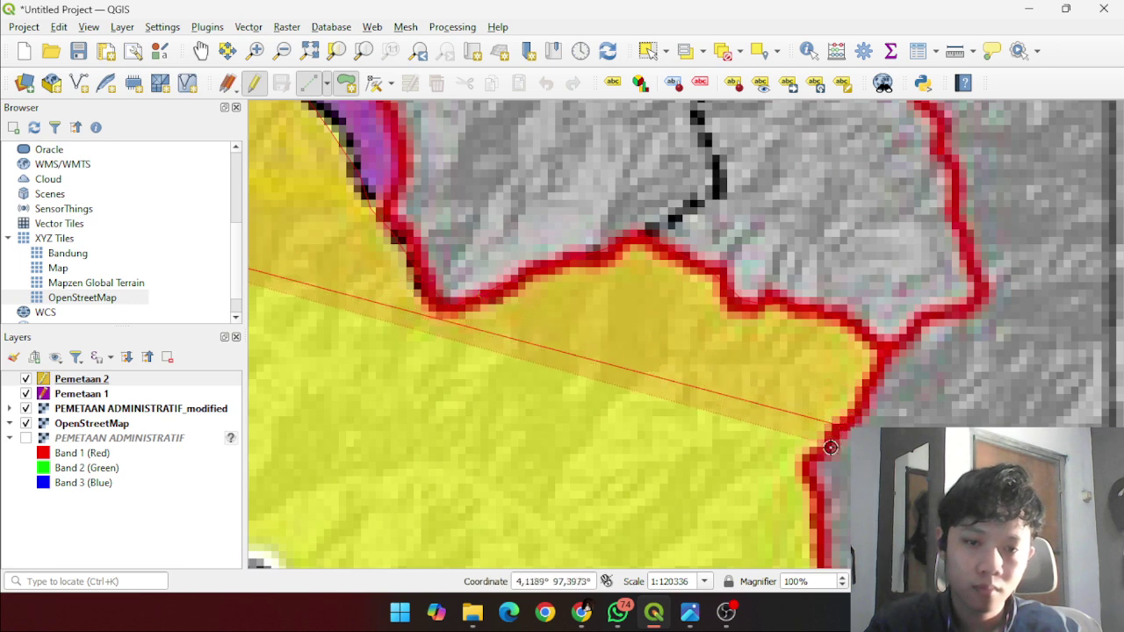
left_click(812, 530)
key("Down")
left_click(847, 492)
- Trace the polygon down the eastern red boundary of KAB. GAYO LUES and around its southeastern tip to the KAB. ACEH TENGGARA border
key("Right")
key("Down")
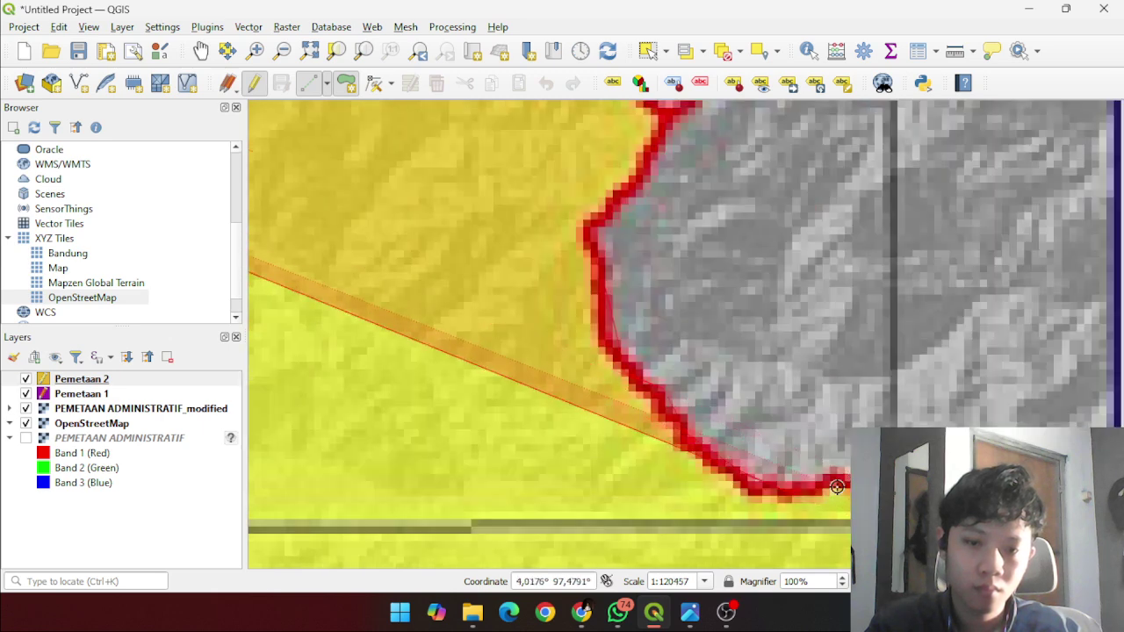
left_click(674, 411)
key("Right")
key("Down")
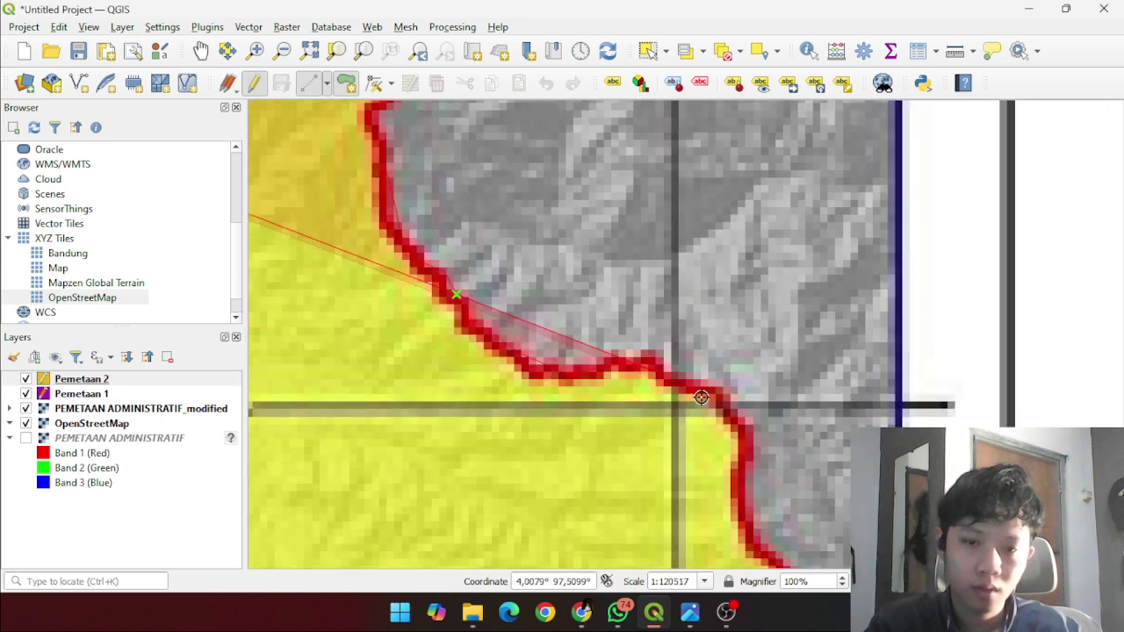
key("Down")
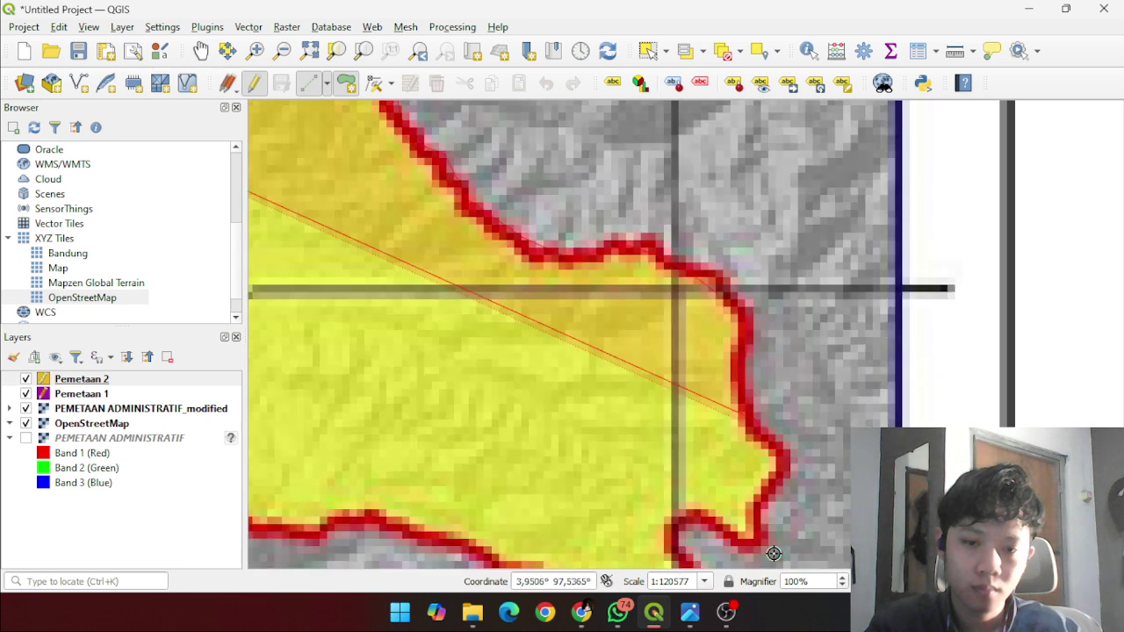
key("Right")
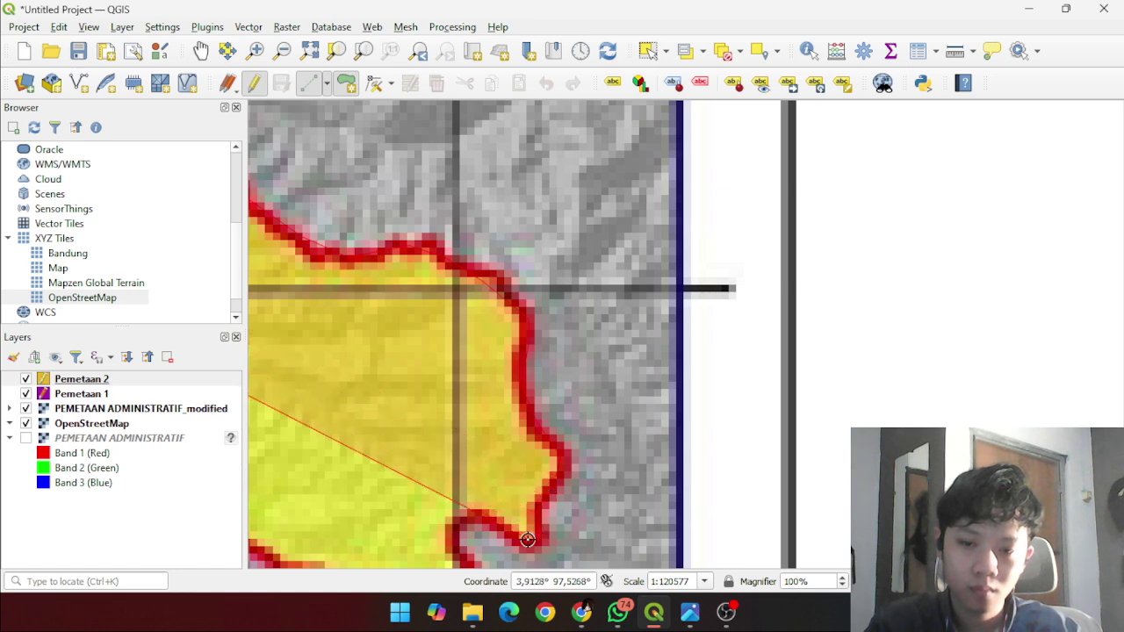
key("Down")
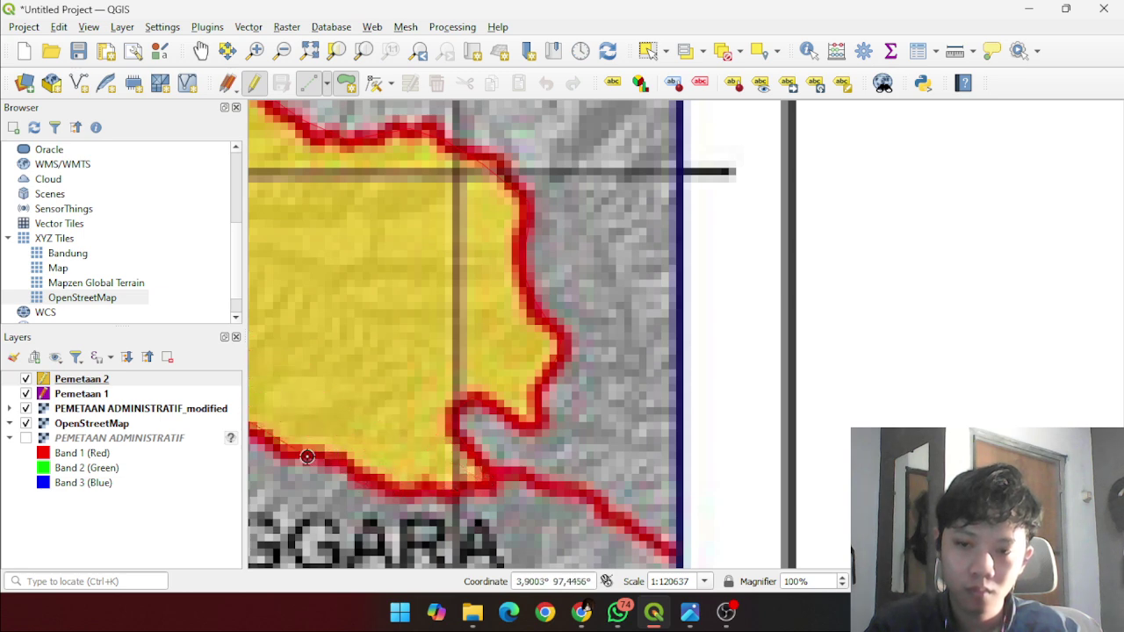
- Continue the polygon west along the KAB. ACEH TENGGARA border to the edge of the KAB. ACEH BARAT DAYA polygon
key("Left")
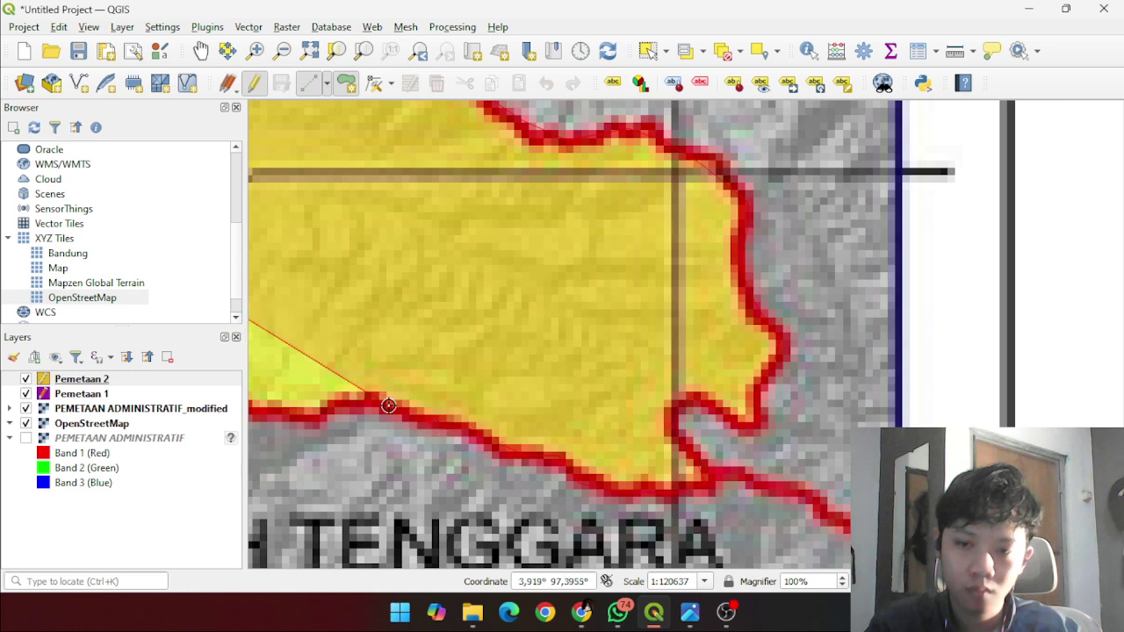
key("Left")
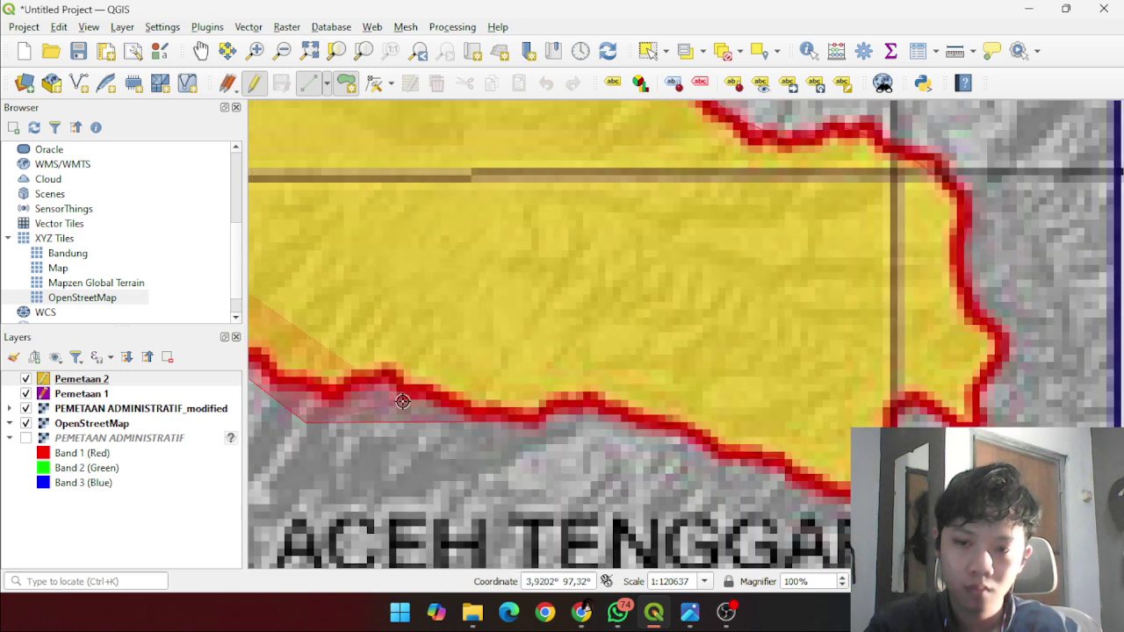
scroll(329, 388, "down", 1)
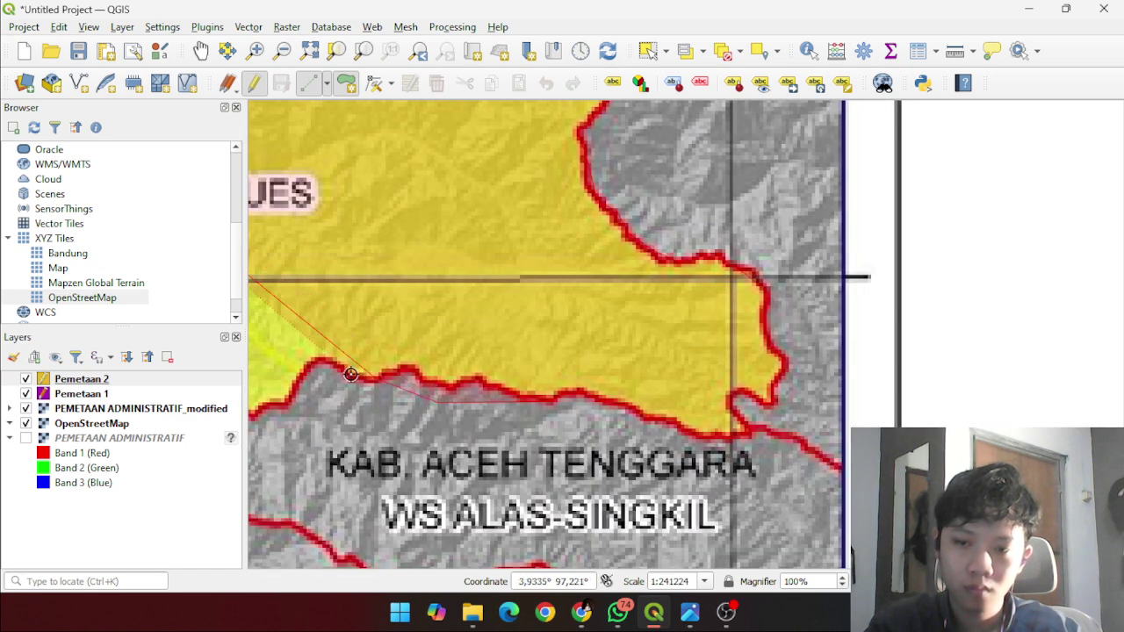
key("Left")
key("Down")
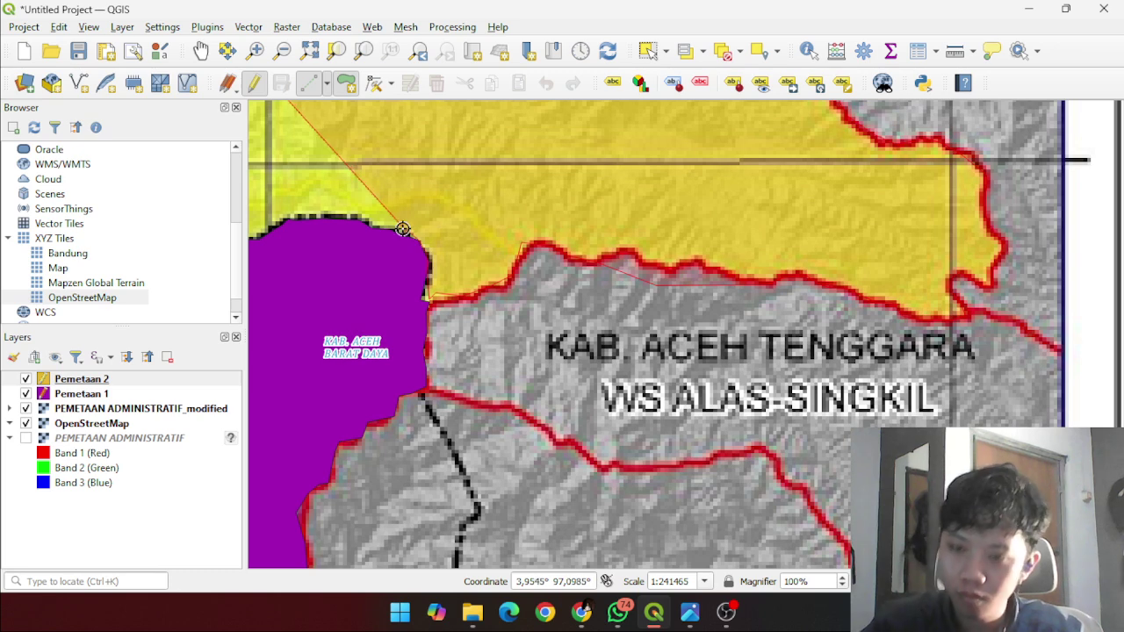
- Follow the upper edge of KAB. ACEH BARAT DAYA west, and trace the KAB. NAGAN RAYA border north to the polygon's starting area
key("Left")
key("Up")
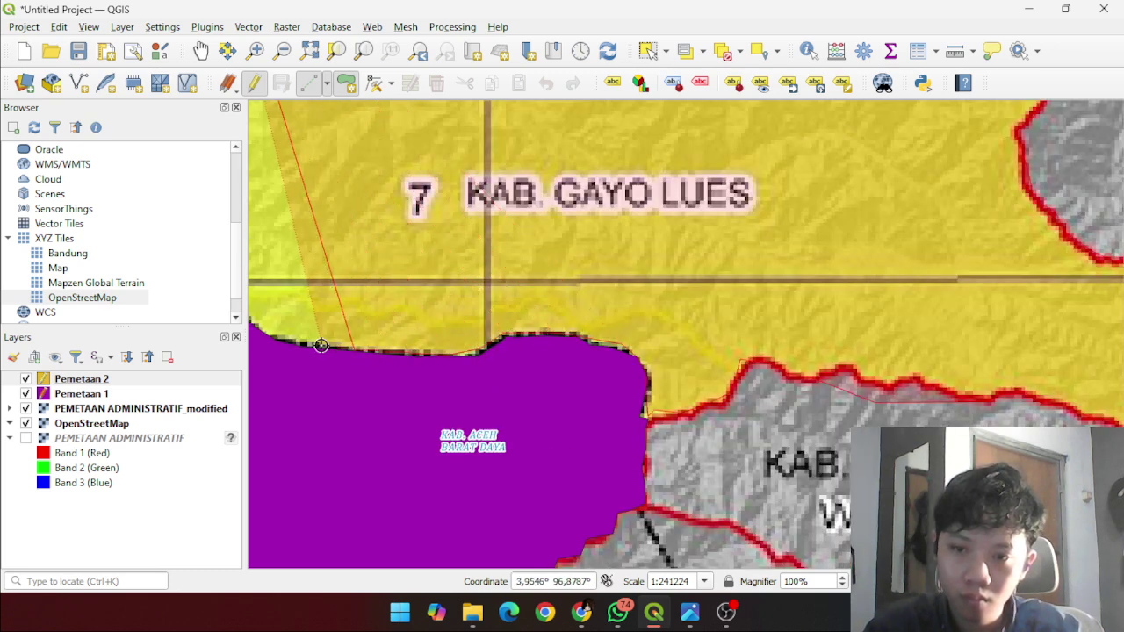
key("Left")
key("Up")
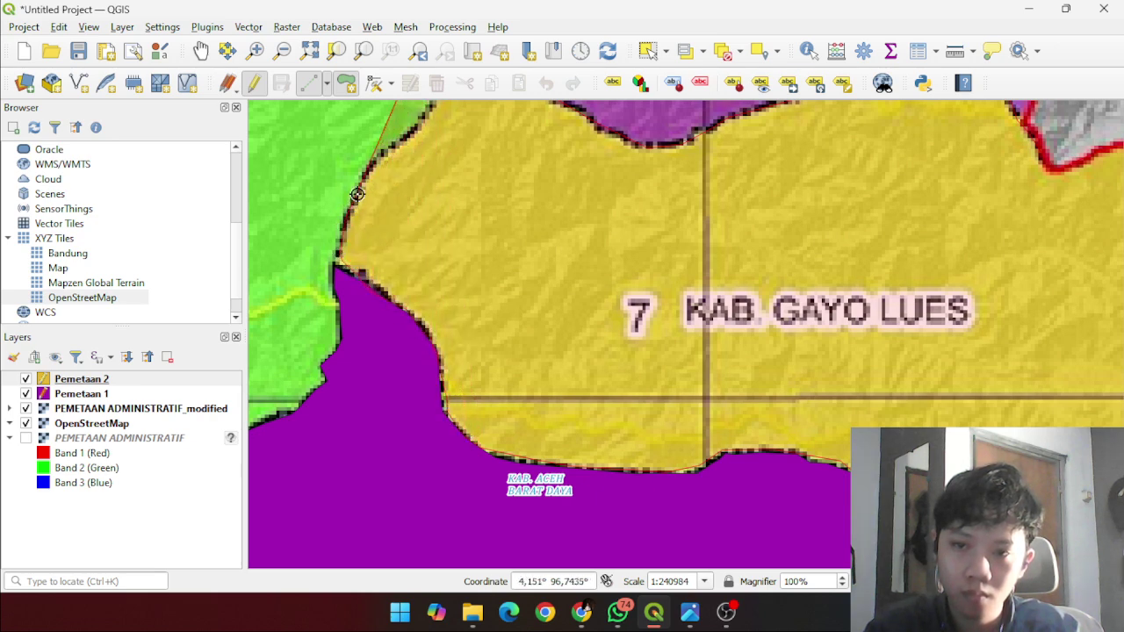
key("Up")
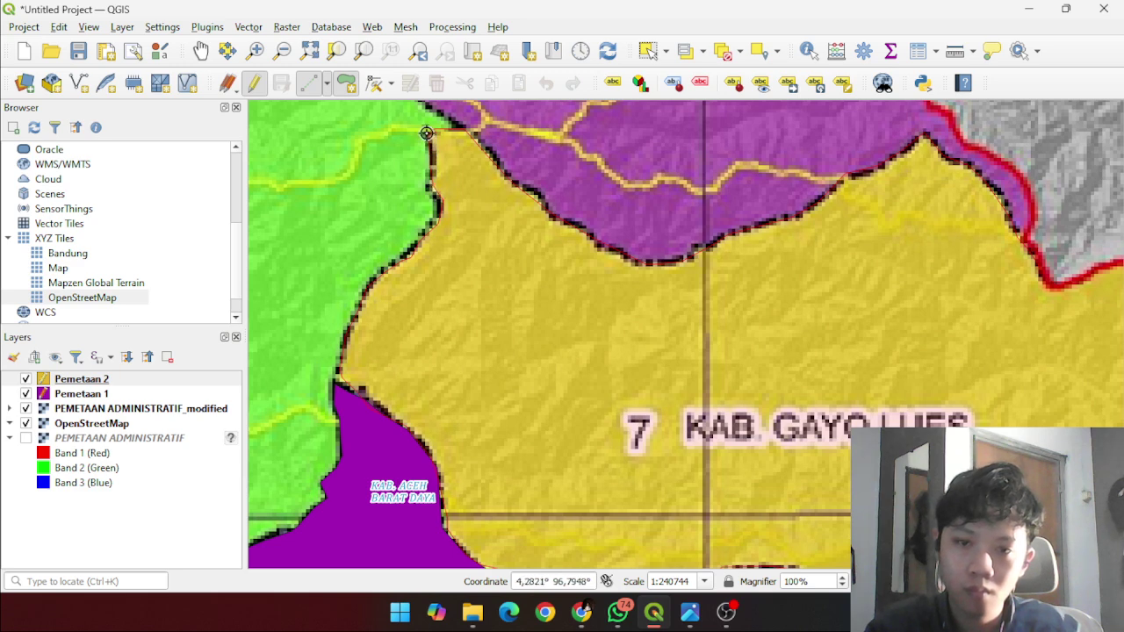
- Finish the polygon and save its attributes with id 7 and Area "KAB, GAYO LUES"
scroll(630, 342, "down", 2)
right_click(664, 338)
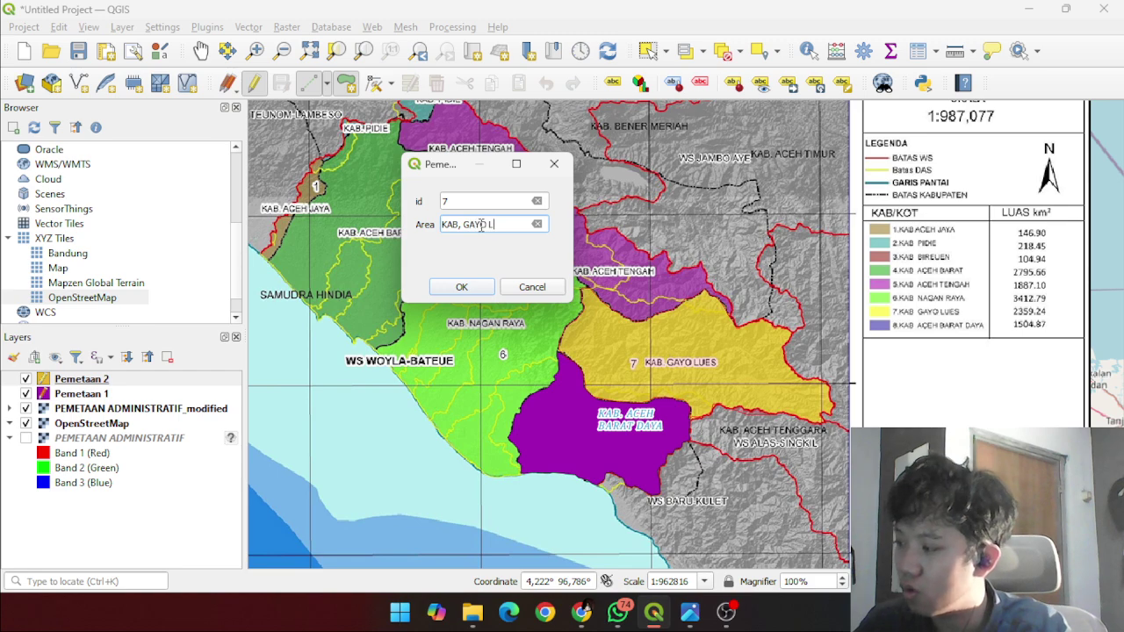
left_click(463, 287)
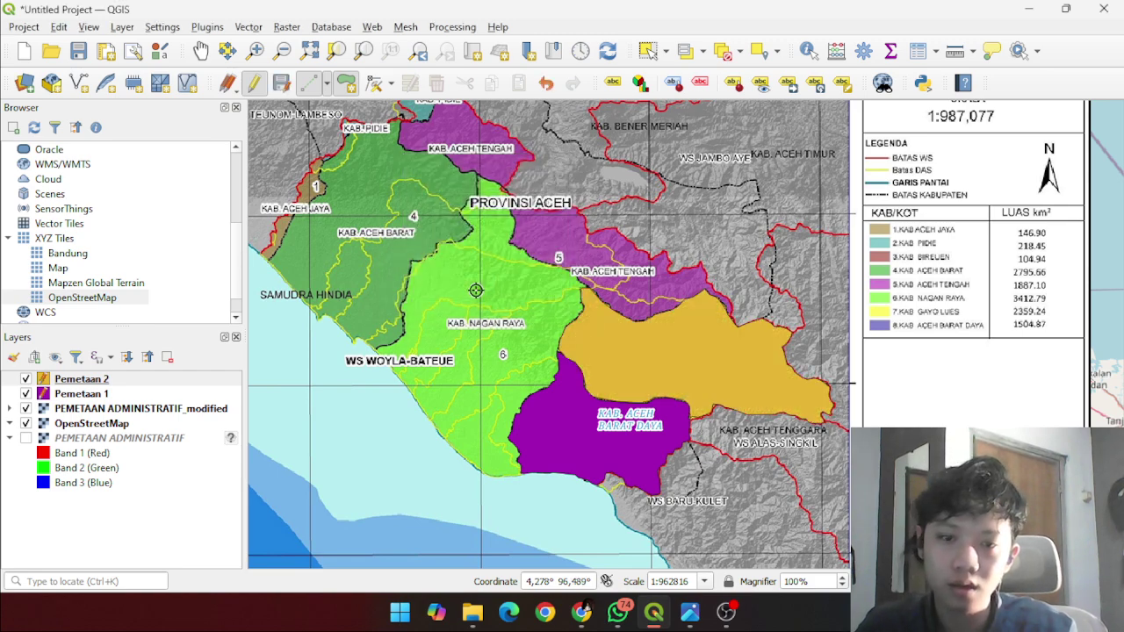
- Enable single labels from the Area field for the Pemetaan 2 layer, with the sample text "KAB GAYO LUES"
right_click(103, 380)
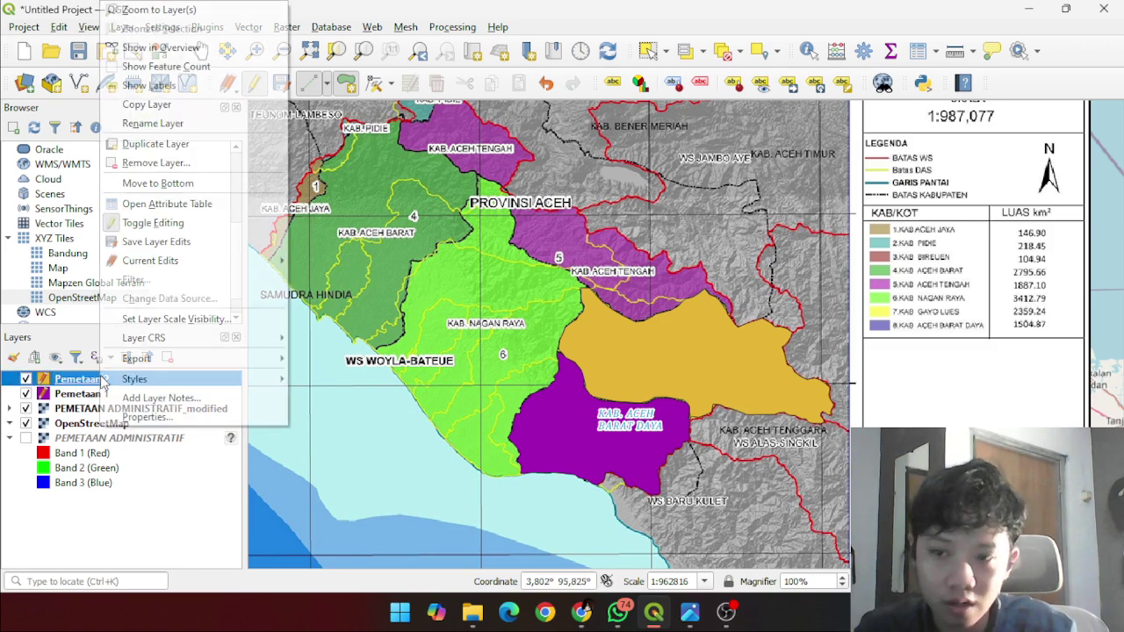
left_click(123, 420)
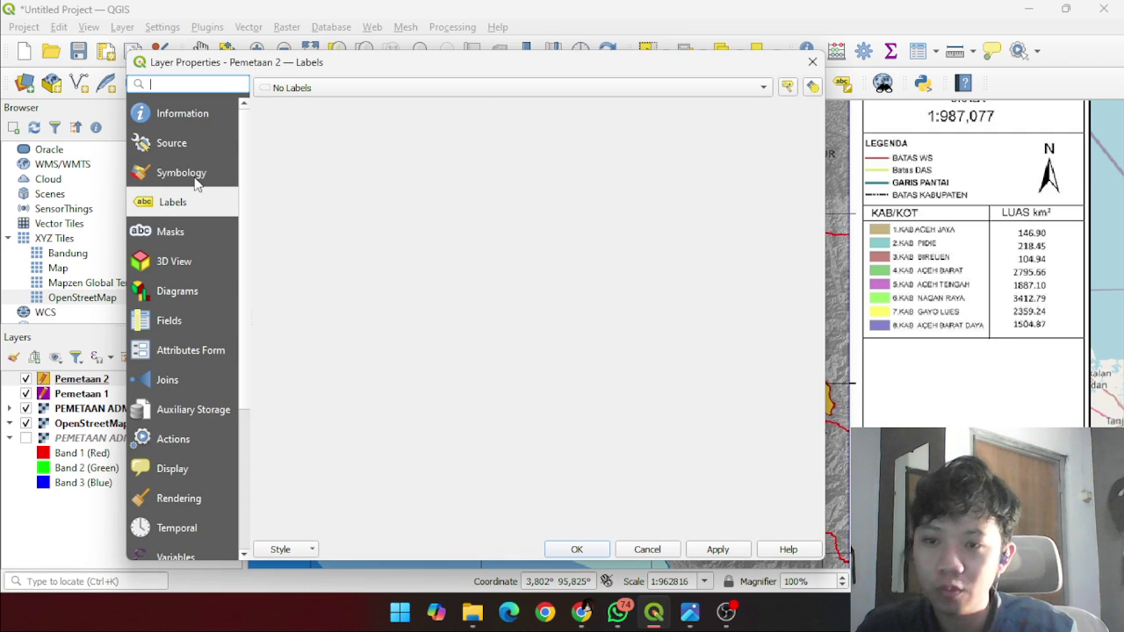
left_click(355, 88)
left_click(349, 103)
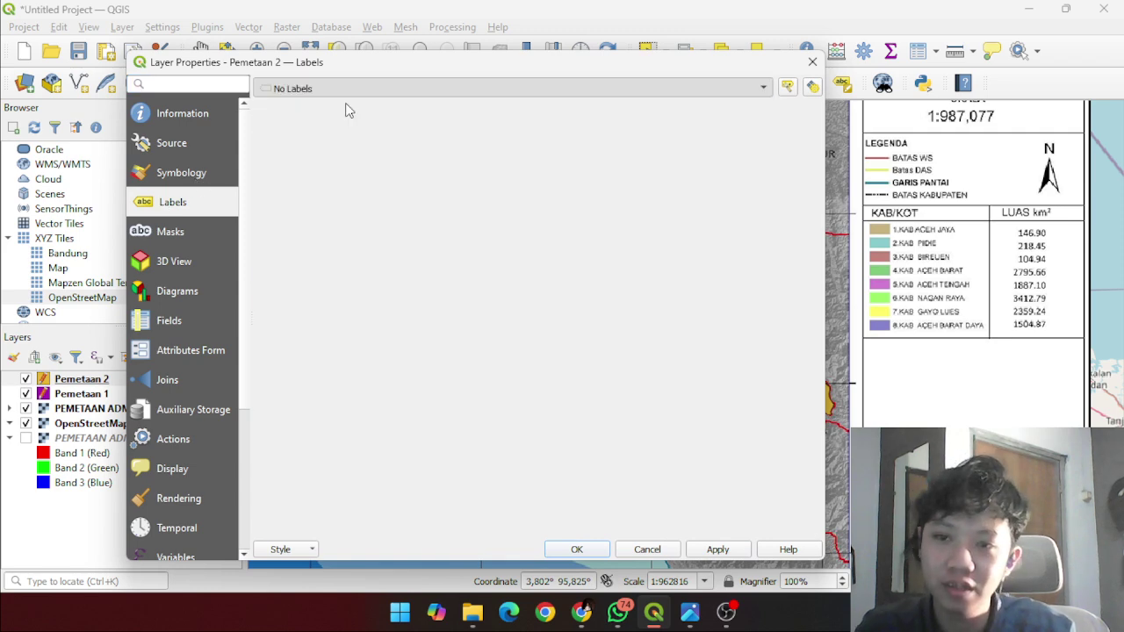
left_click(343, 211)
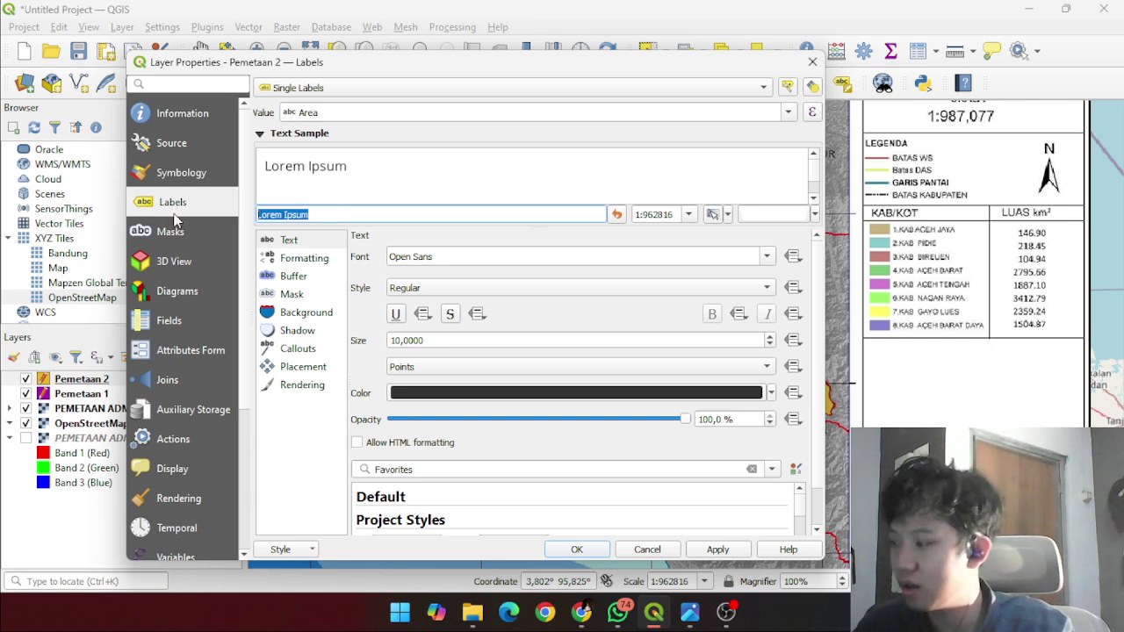
type("ka")
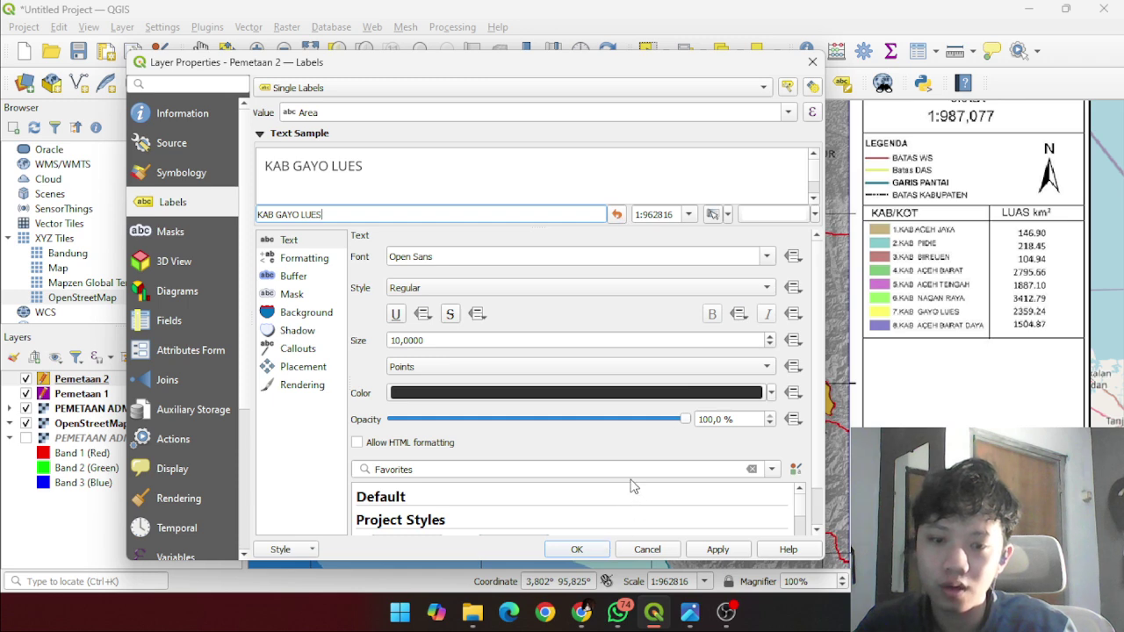
- Apply the "water bodies" text style to the Pemetaan 2 labels
scroll(633, 485, "down", 1)
left_click(514, 468)
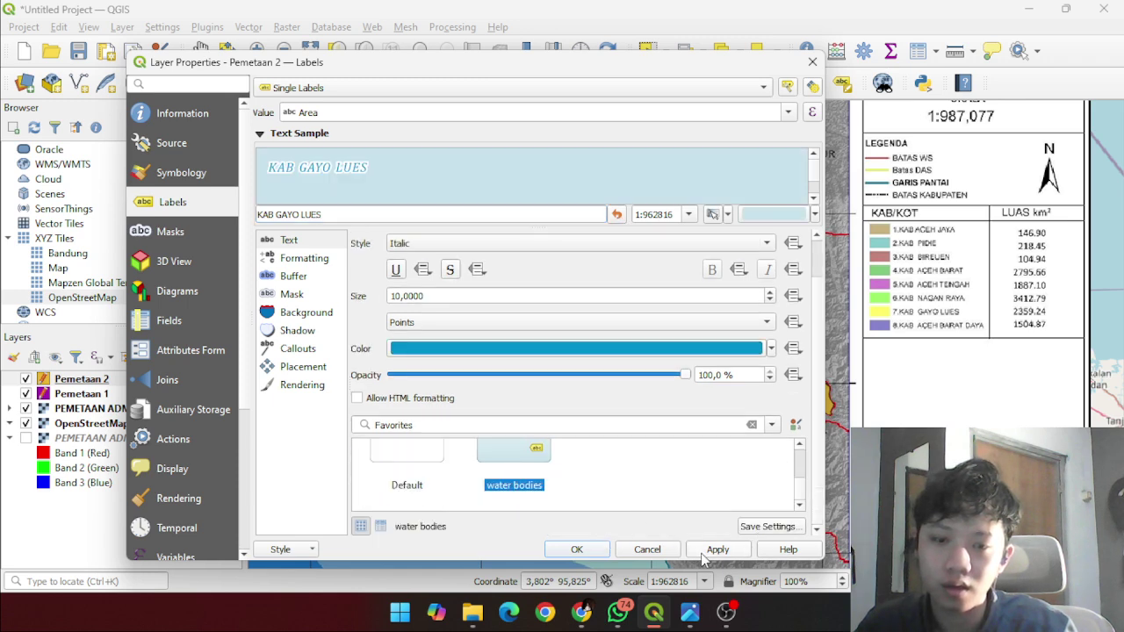
left_click(577, 549)
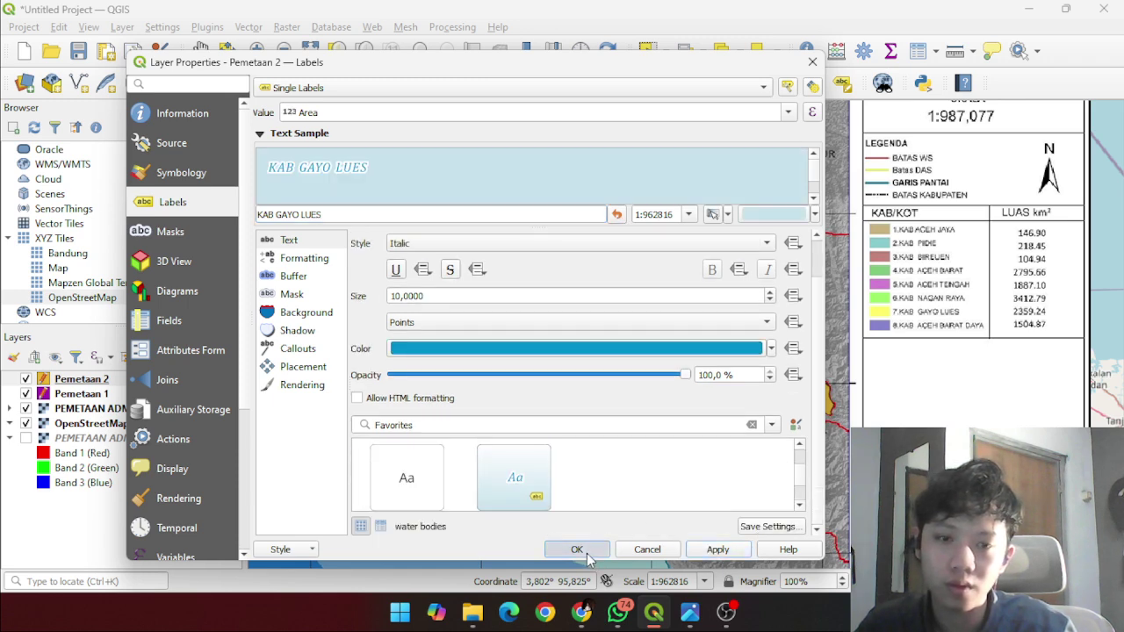
scroll(746, 389, "up", 1)
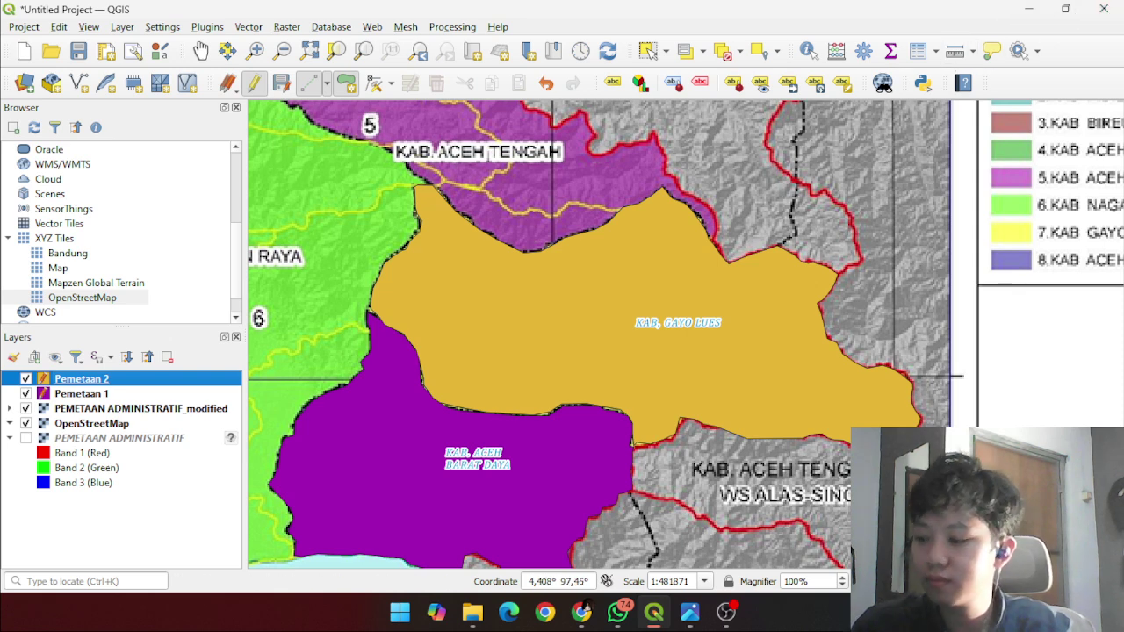
- Switch to the Chrome browser
left_click(582, 611)
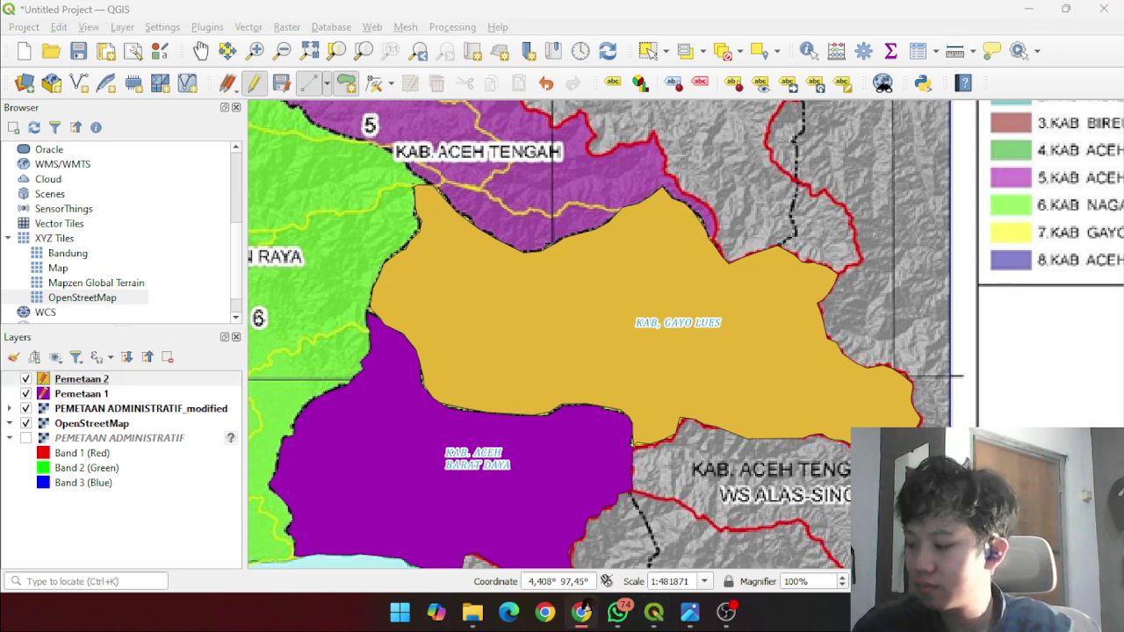